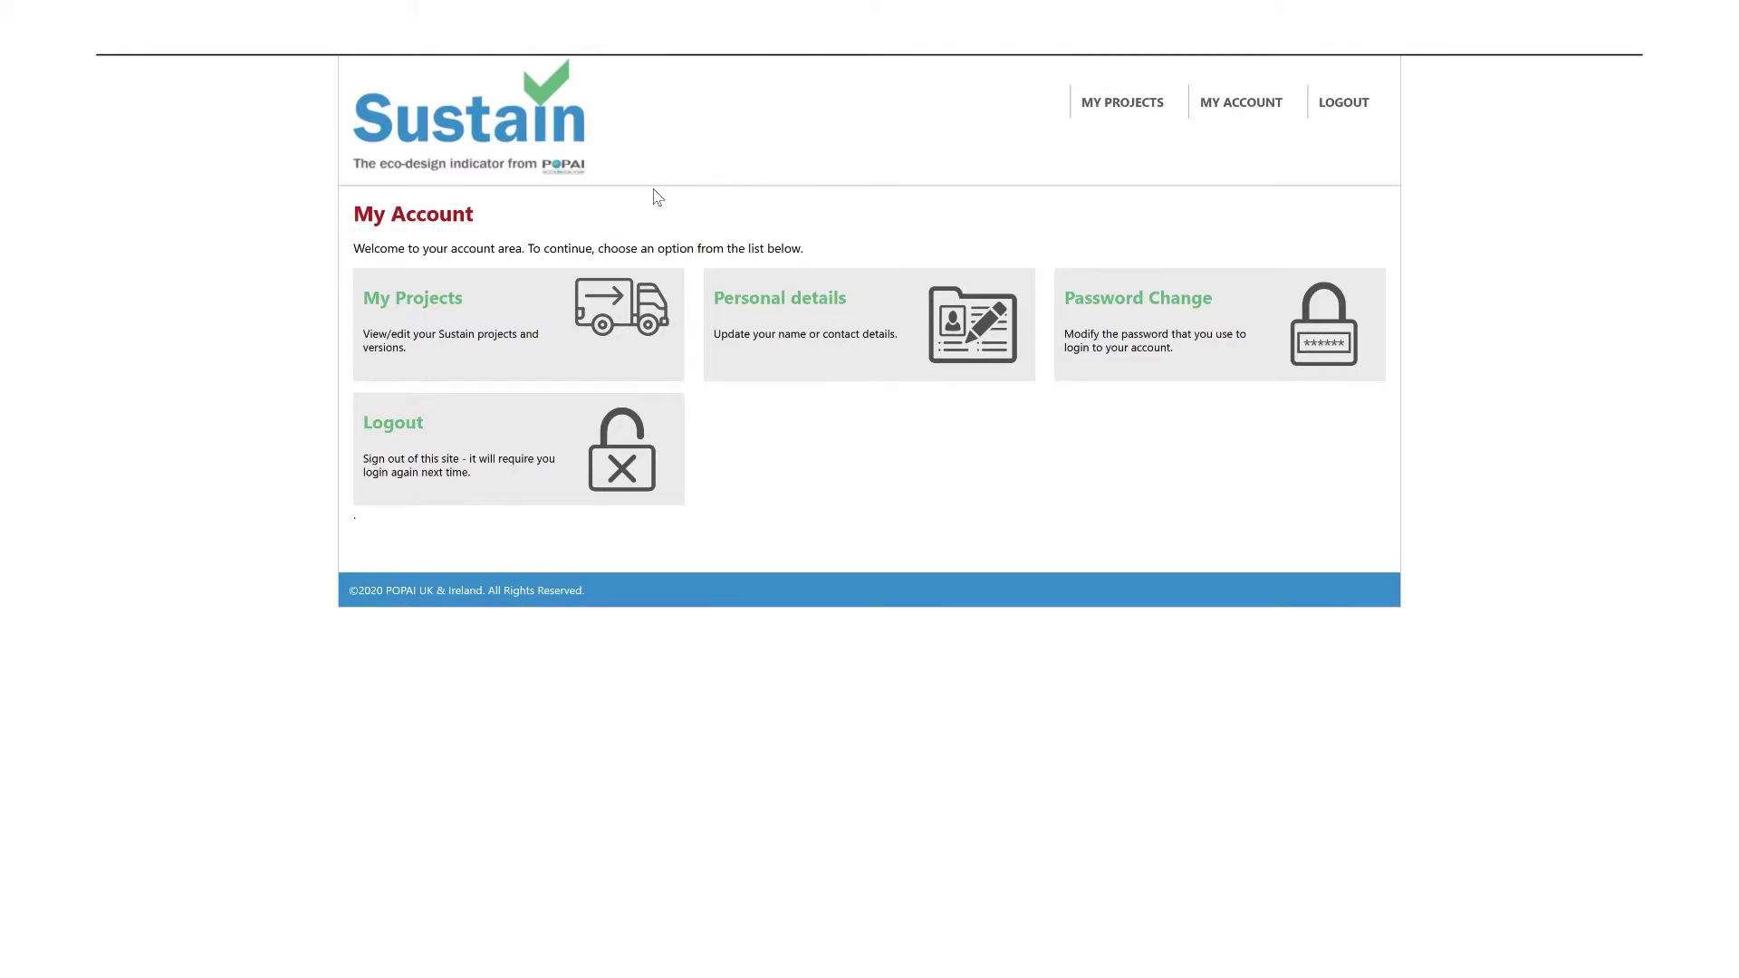
Go to the My Projects list and open Sustain Test Project No1 to work on it
click(611, 320)
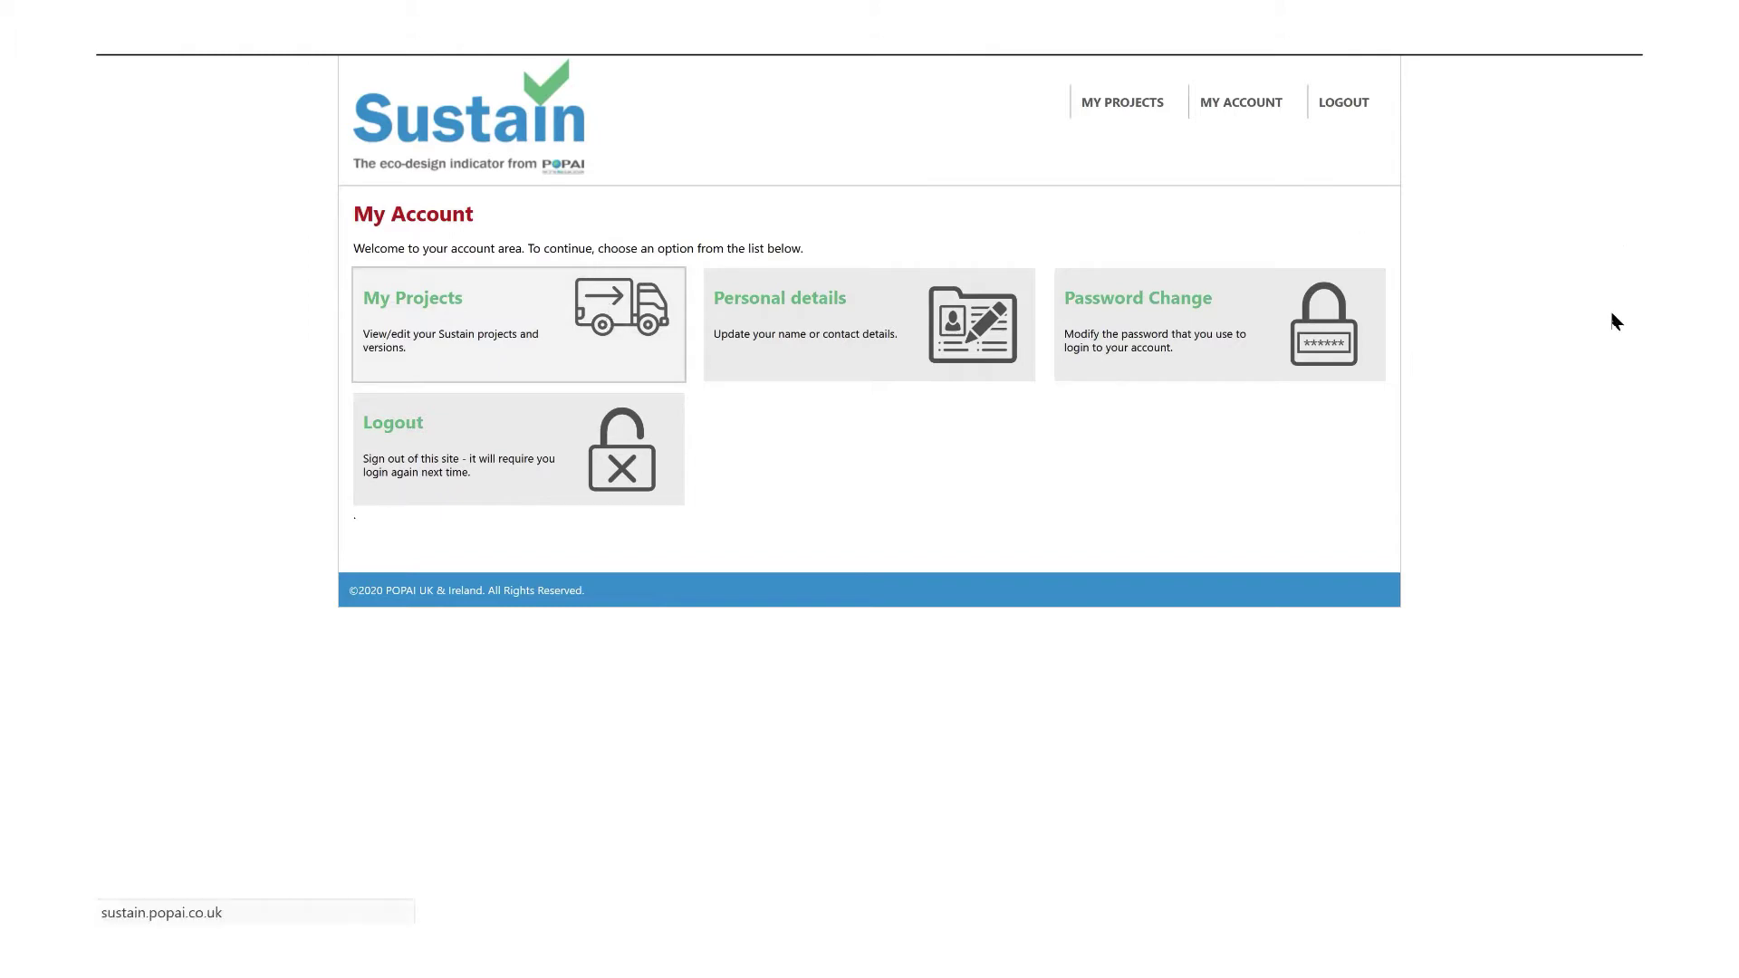
scroll(1617, 308, down, 2)
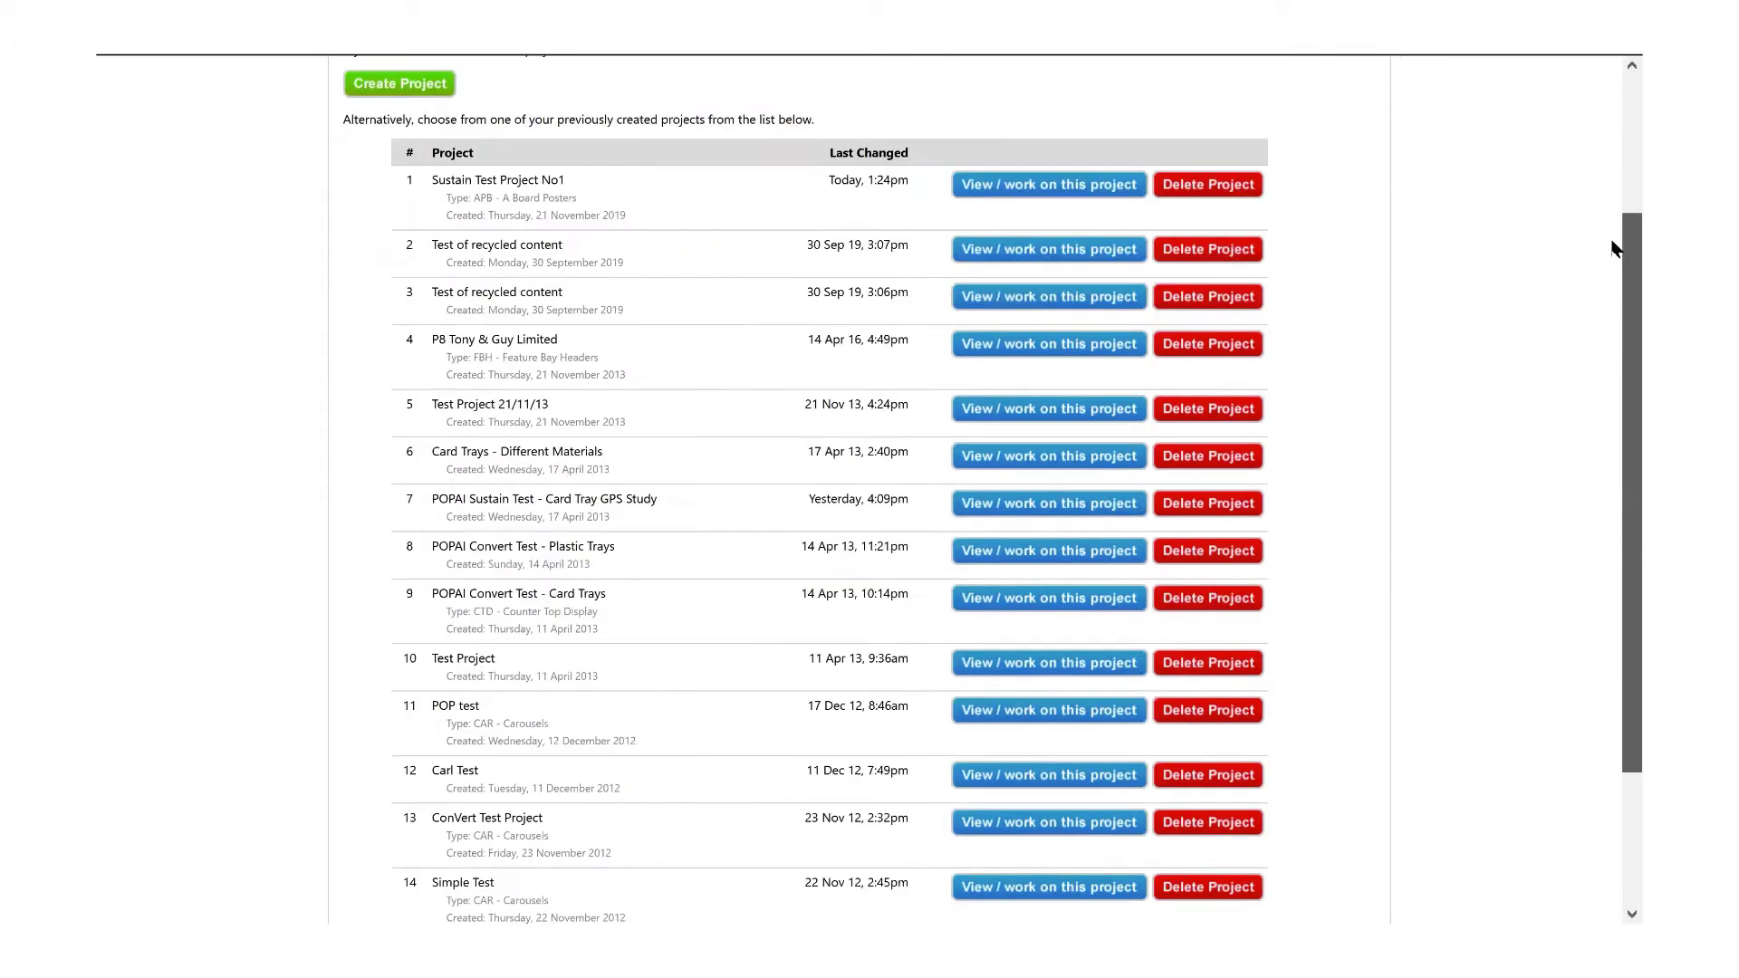
scroll(1617, 235, down, 2)
scroll(1617, 209, up, 4)
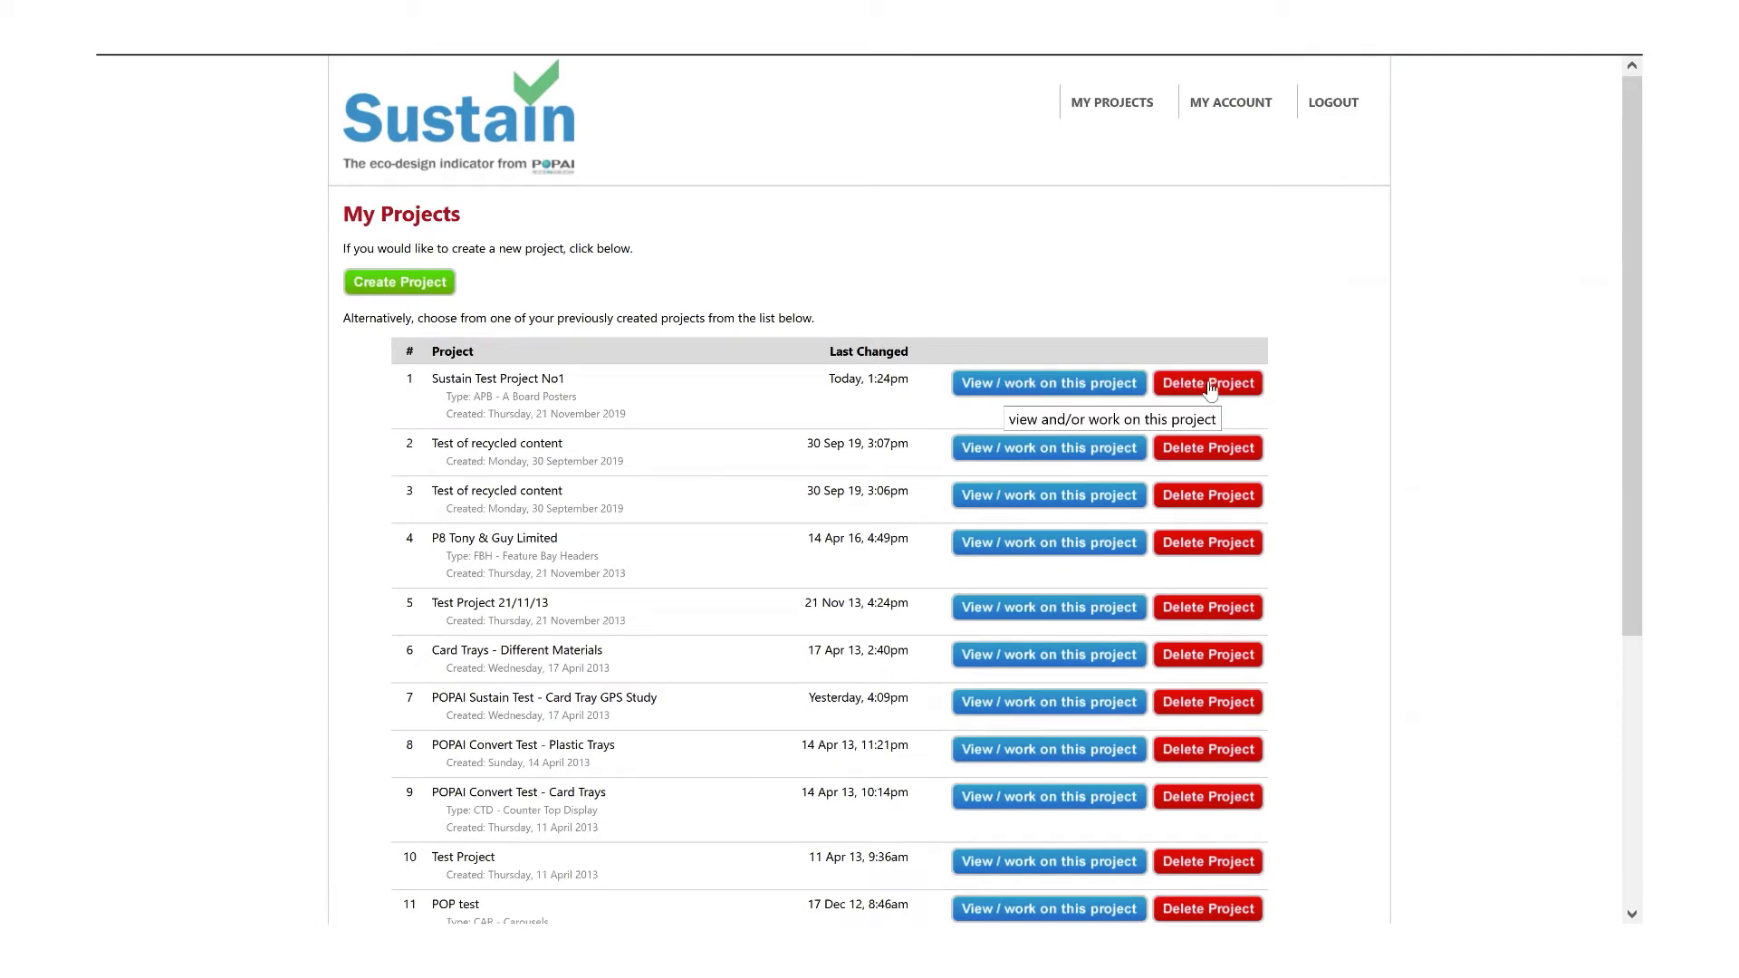
click(1064, 384)
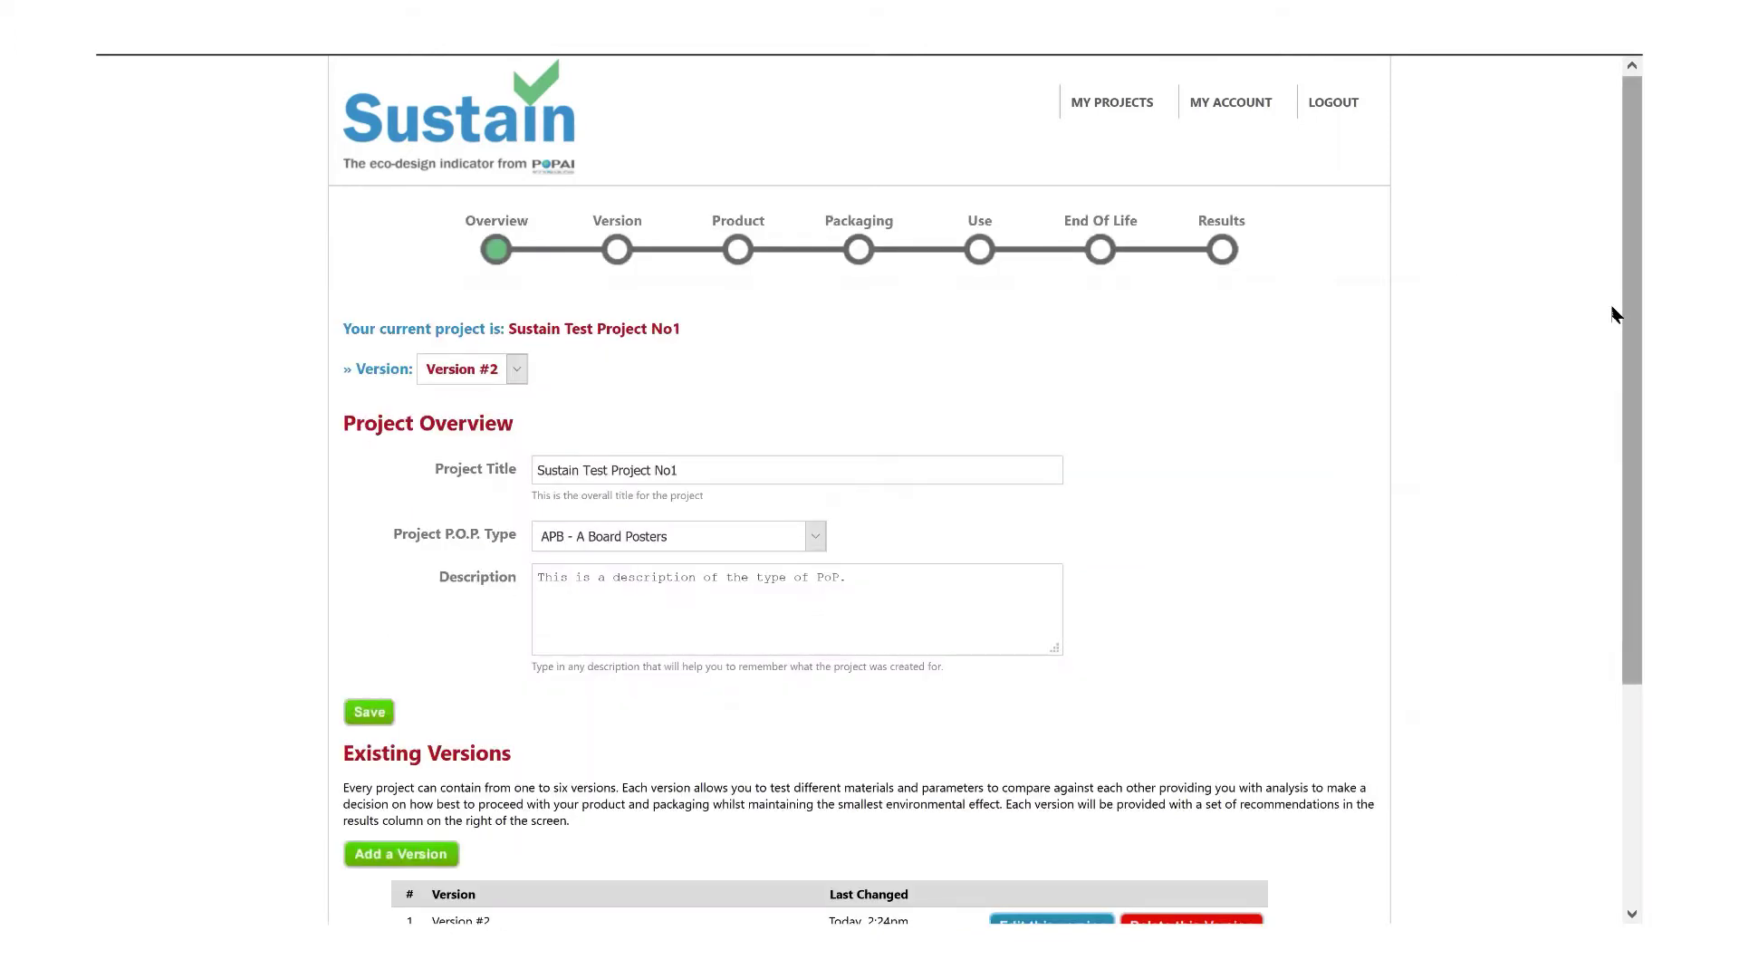
Examine the project overview, including the available versions and the Project P.O.P. Type options, keeping the current selections
scroll(1616, 326, down, 1)
scroll(1615, 326, down, 3)
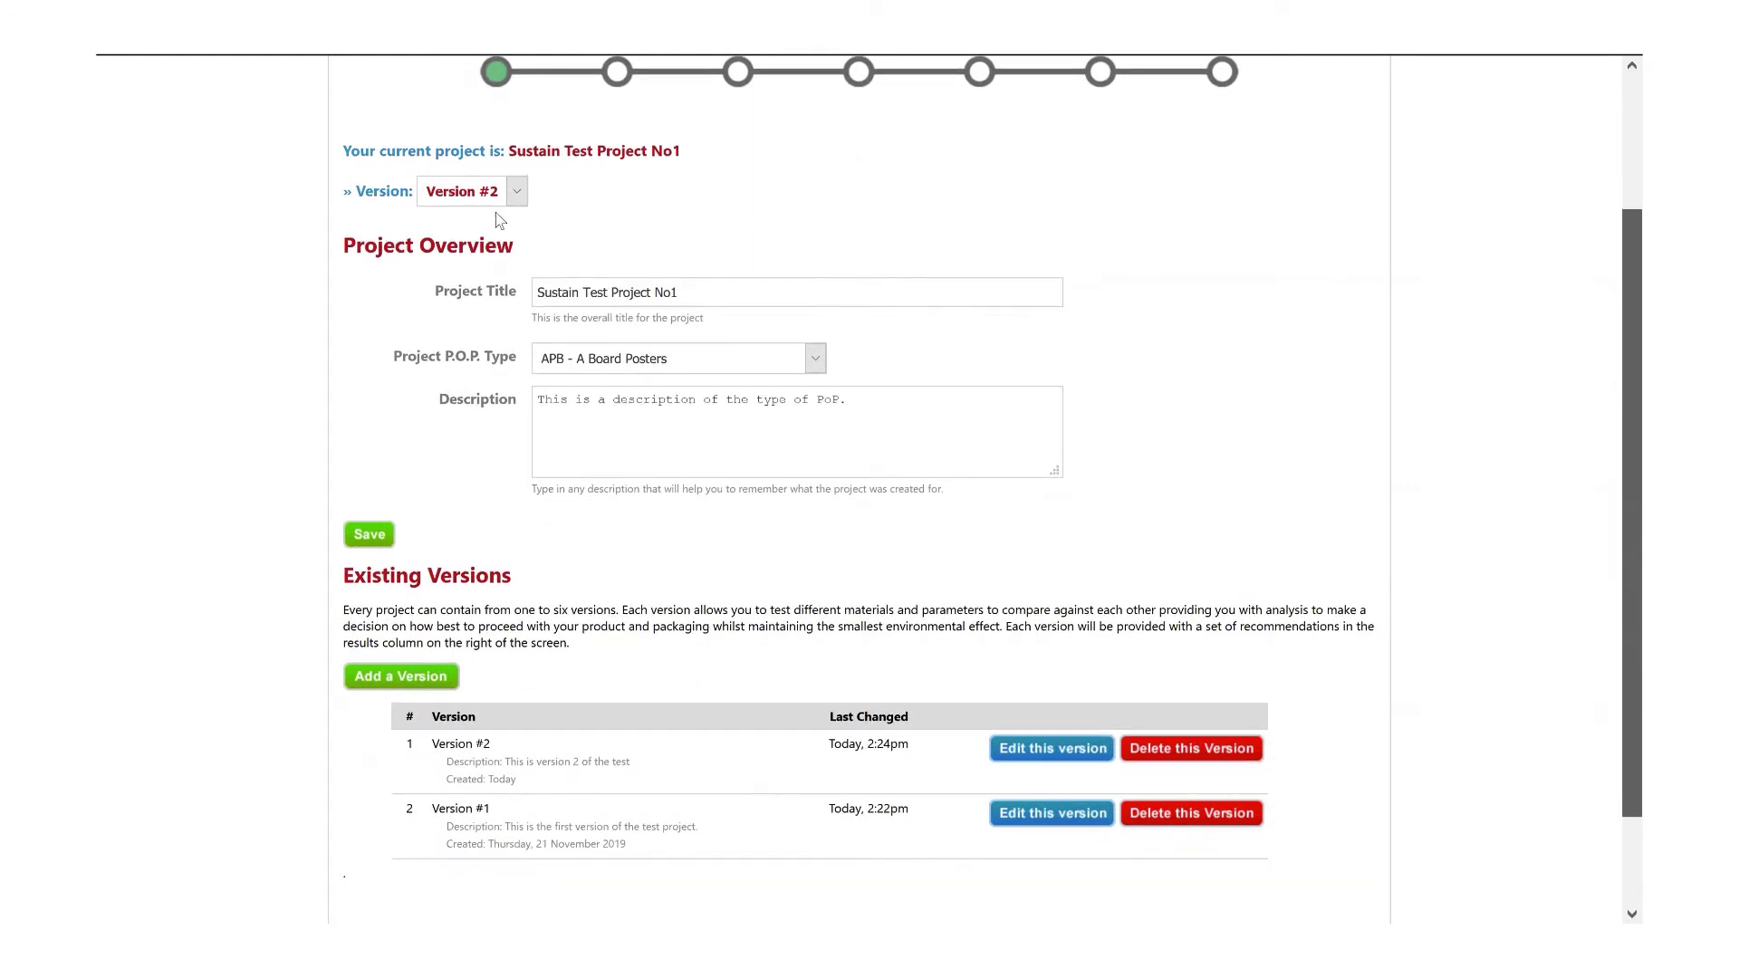
click(517, 192)
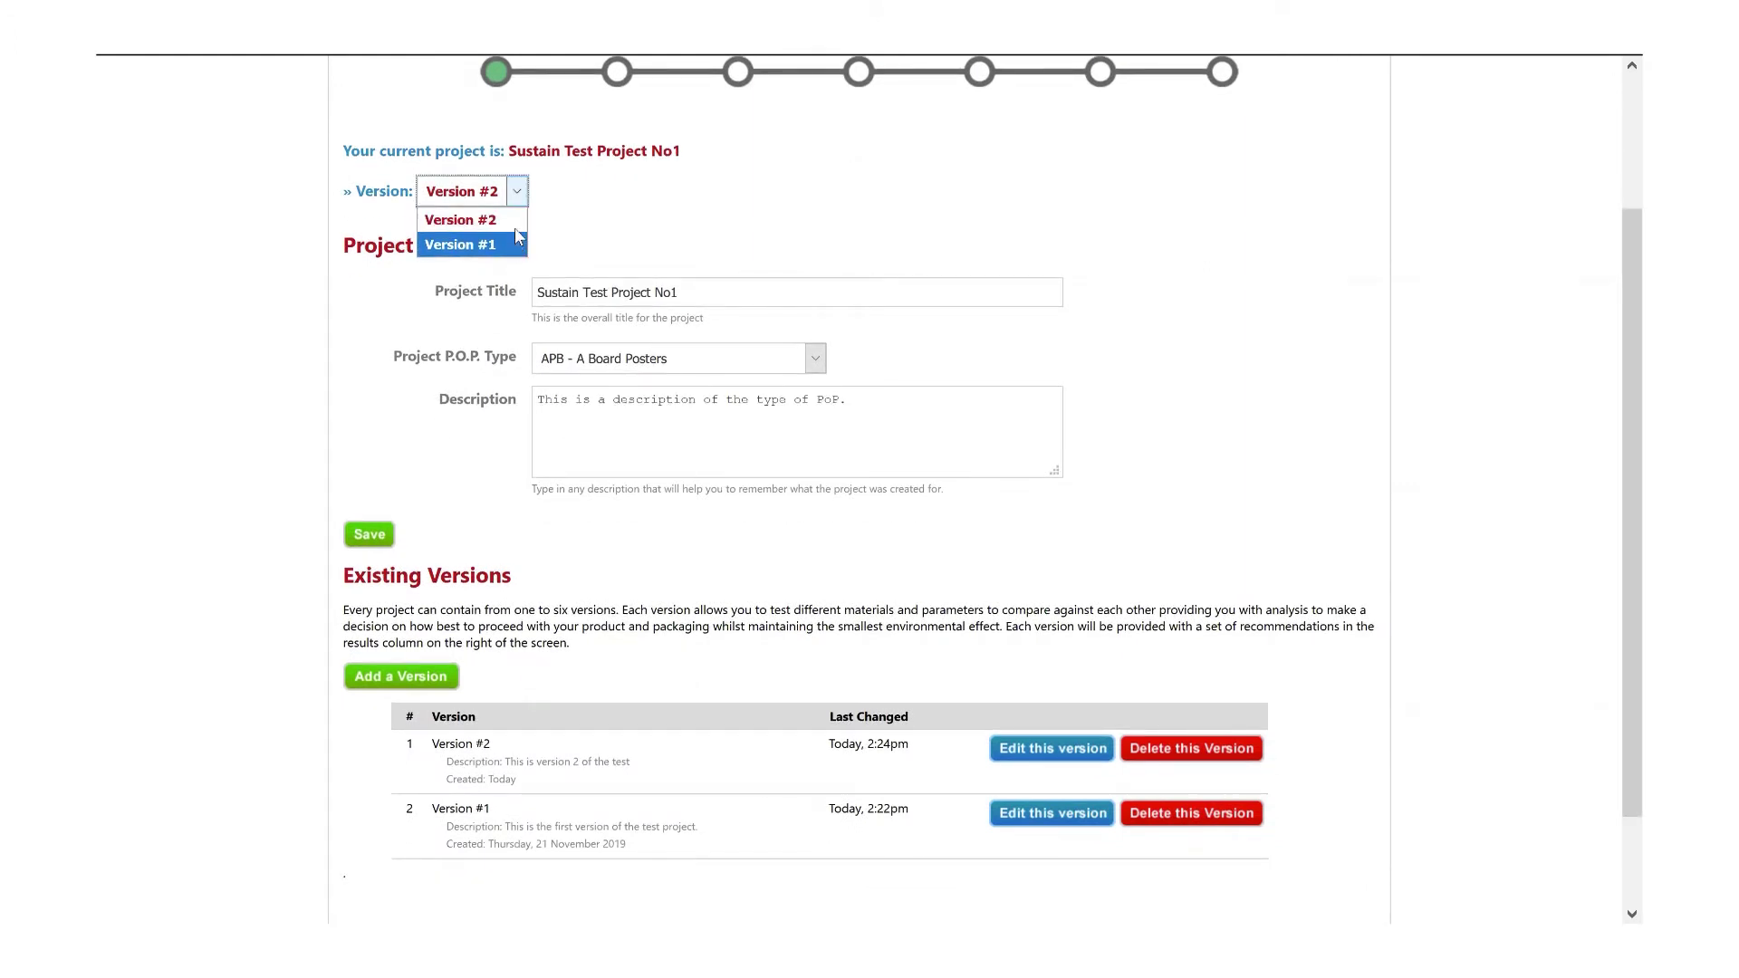
click(666, 195)
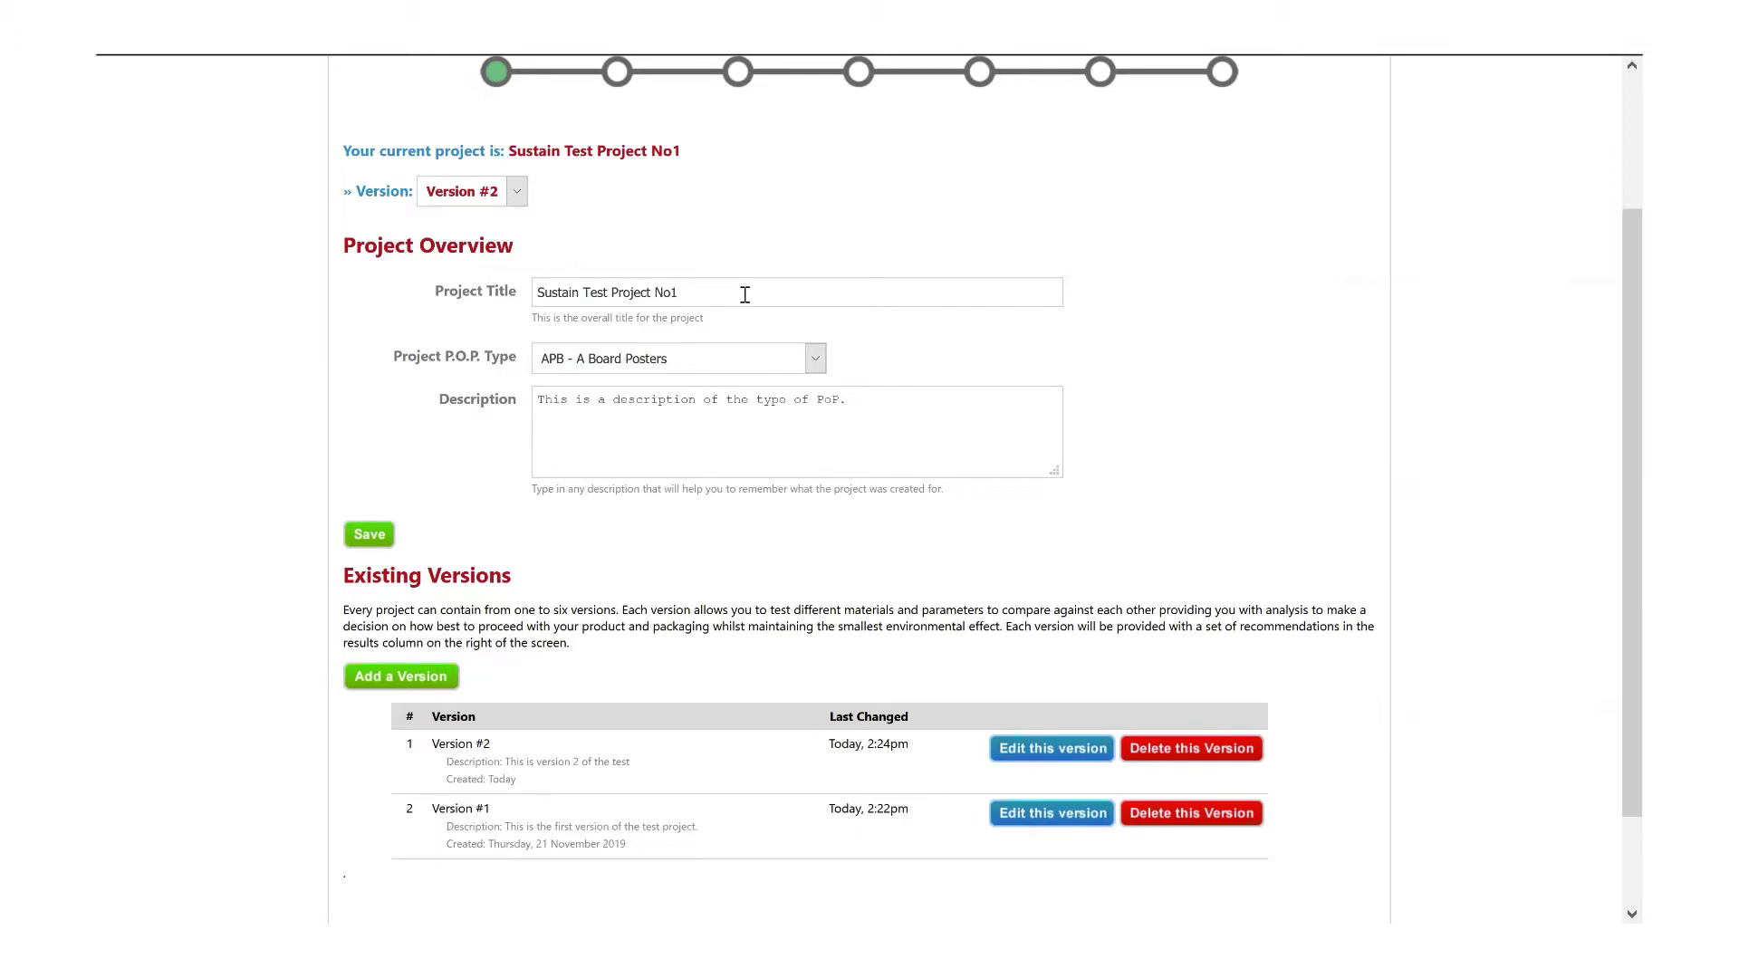
click(730, 360)
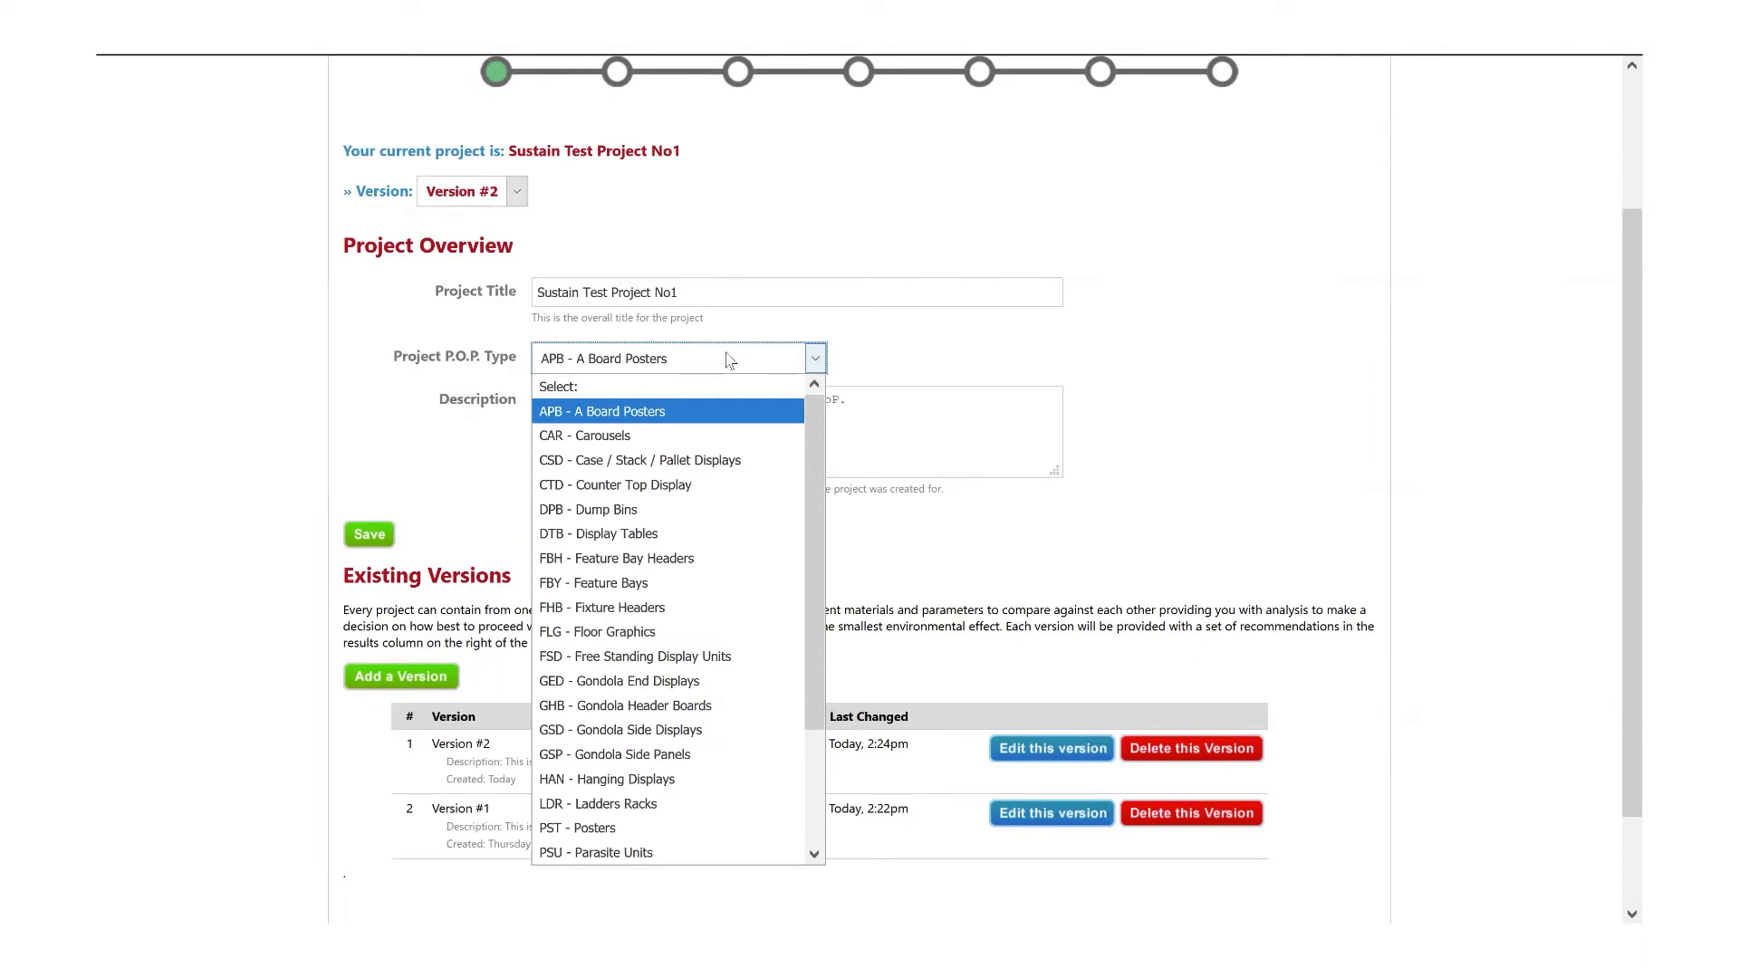
click(730, 361)
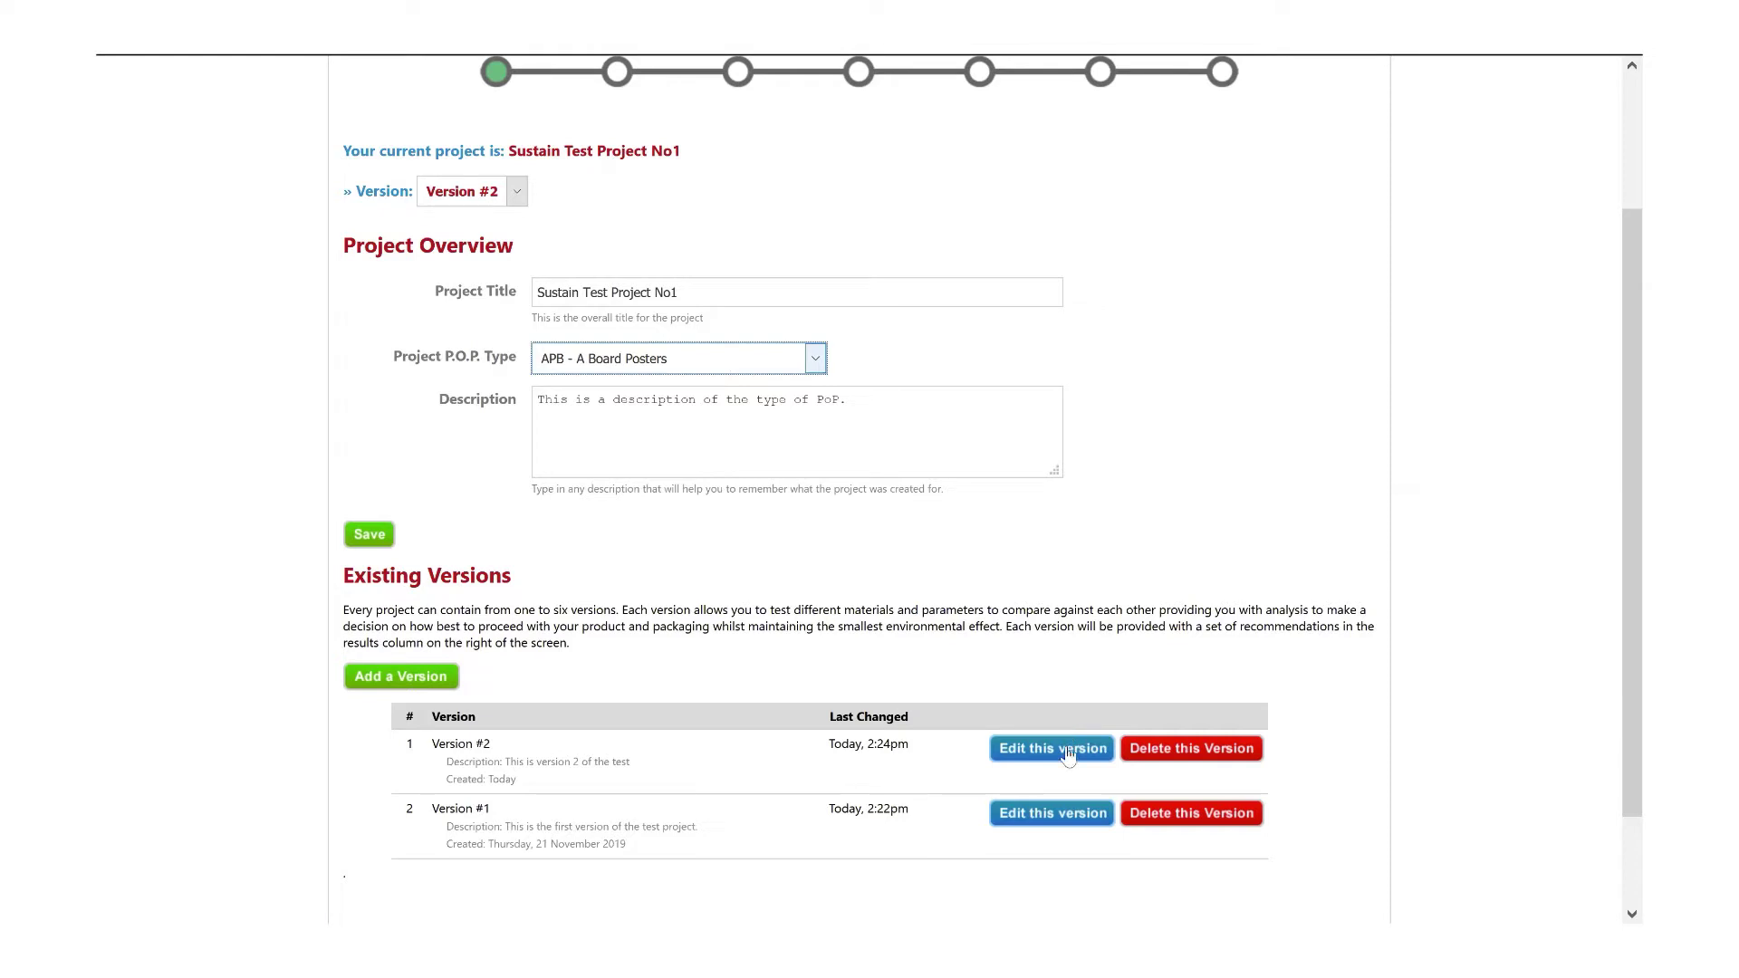
Open Version #1 for editing and review its title, description, quantity and Distribution To End Market details
click(1080, 815)
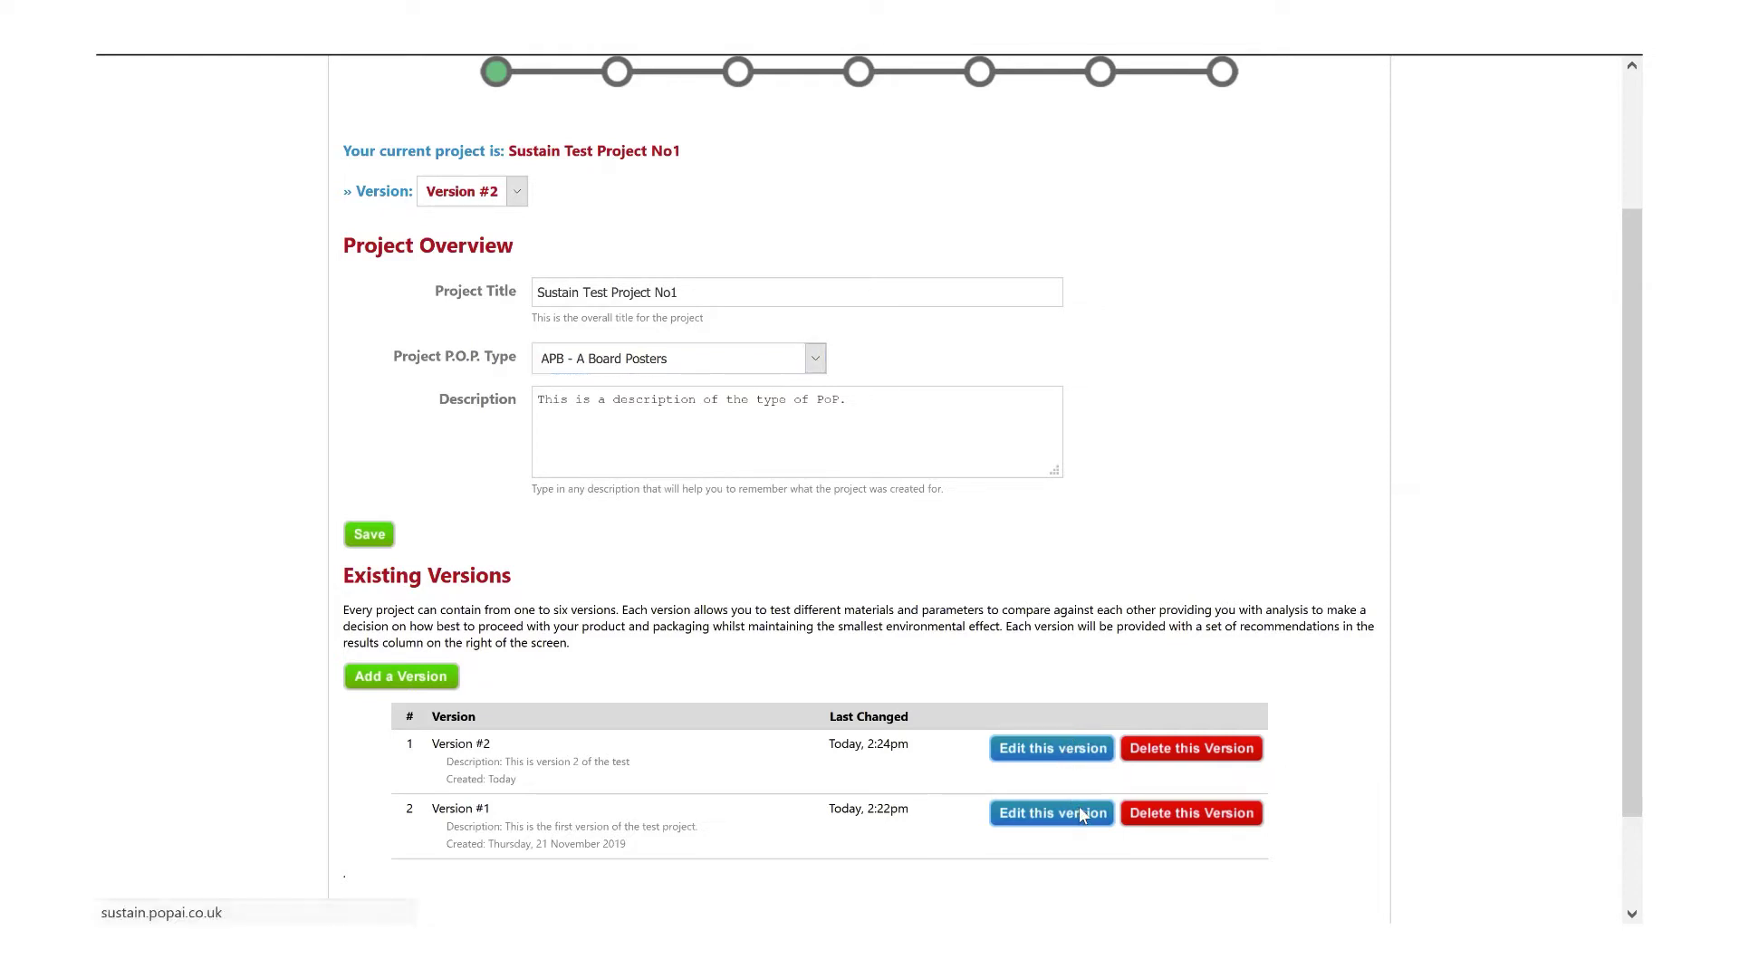
scroll(1617, 542, down, 2)
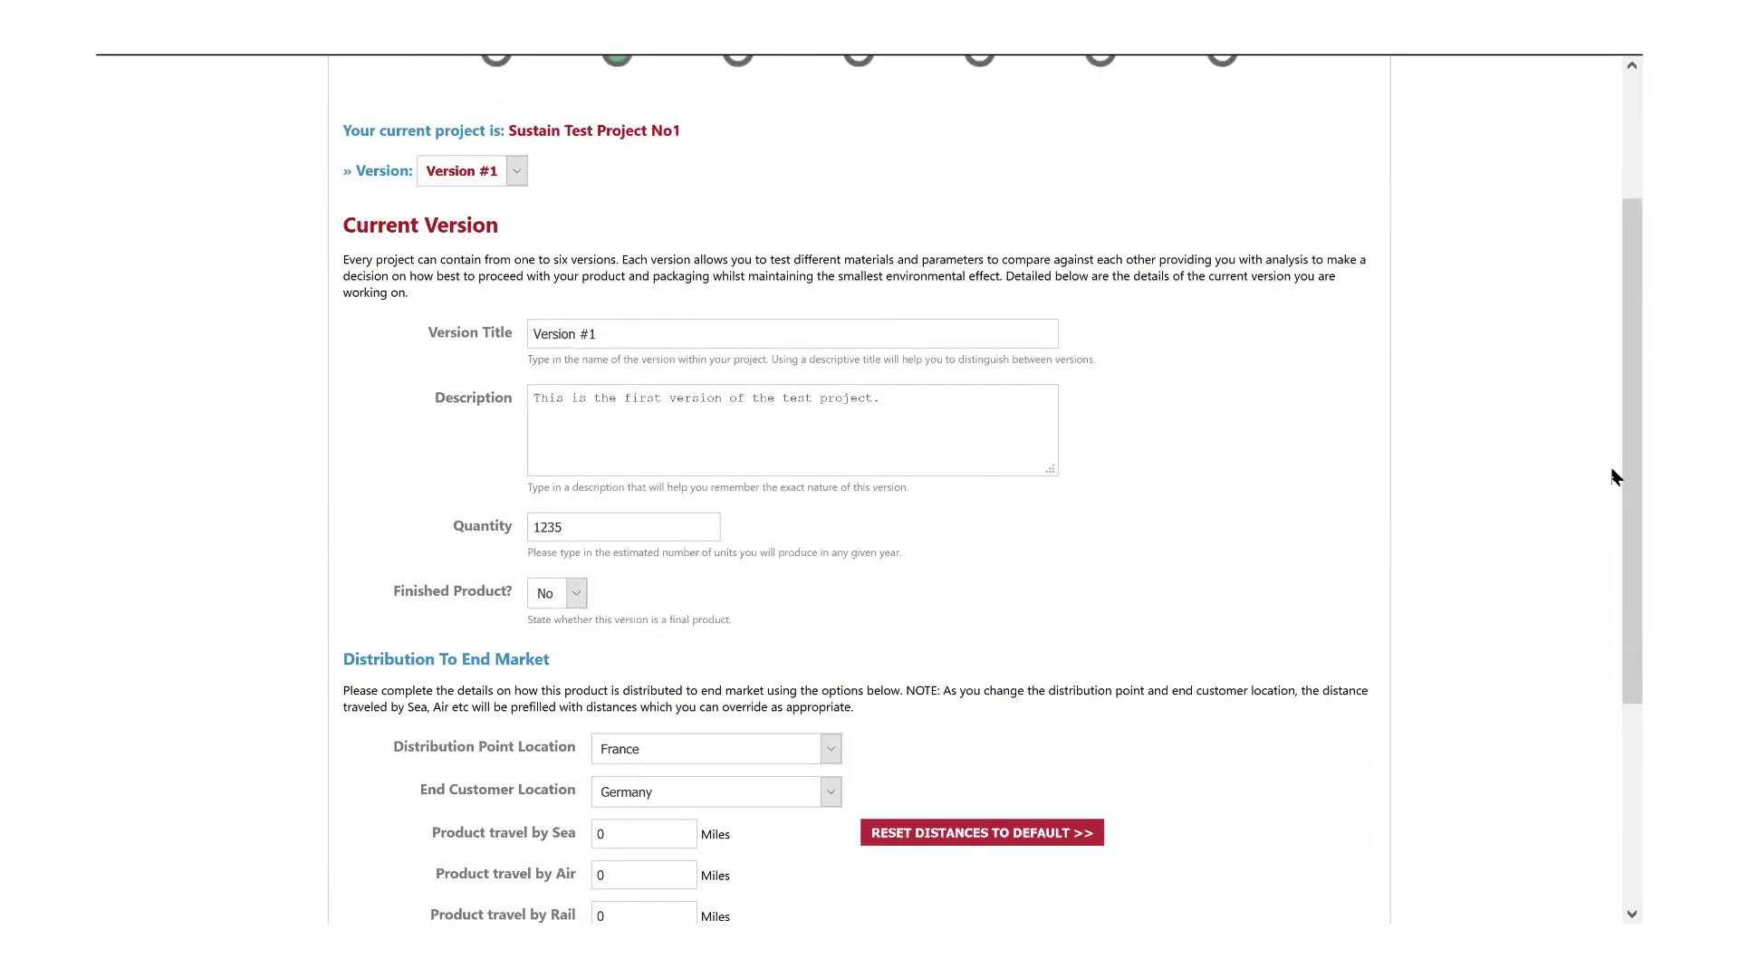
scroll(1619, 634, down, 3)
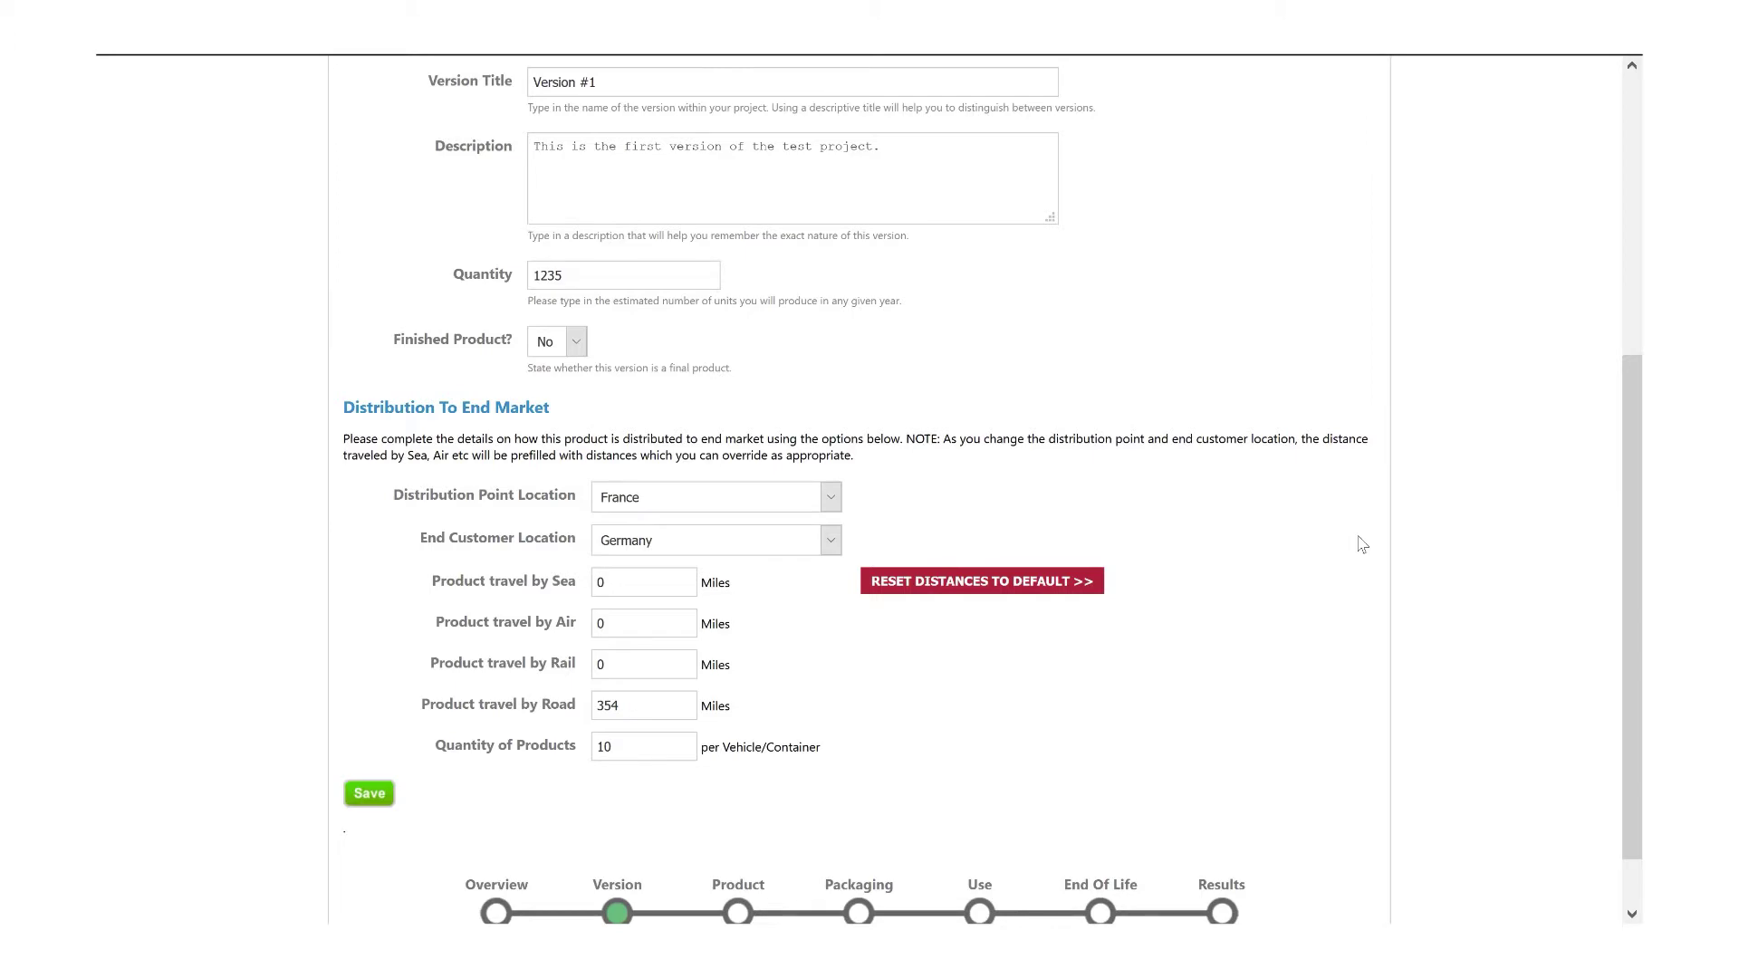
scroll(1614, 625, down, 1)
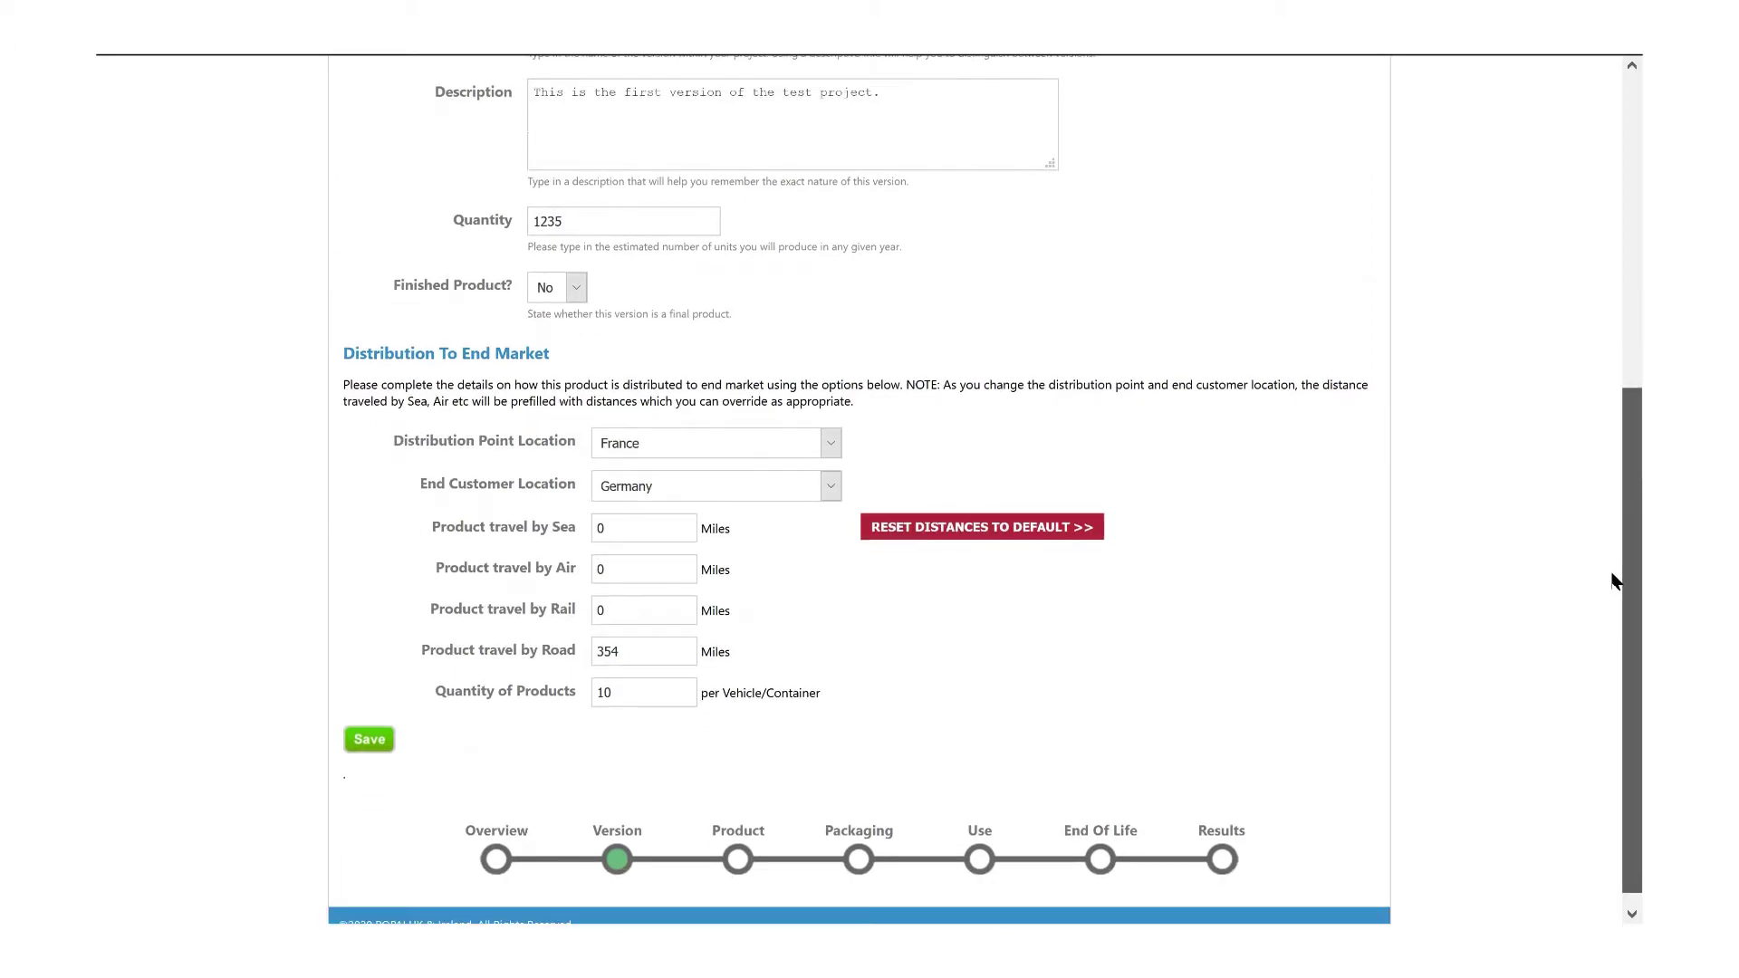
scroll(1613, 507, up, 4)
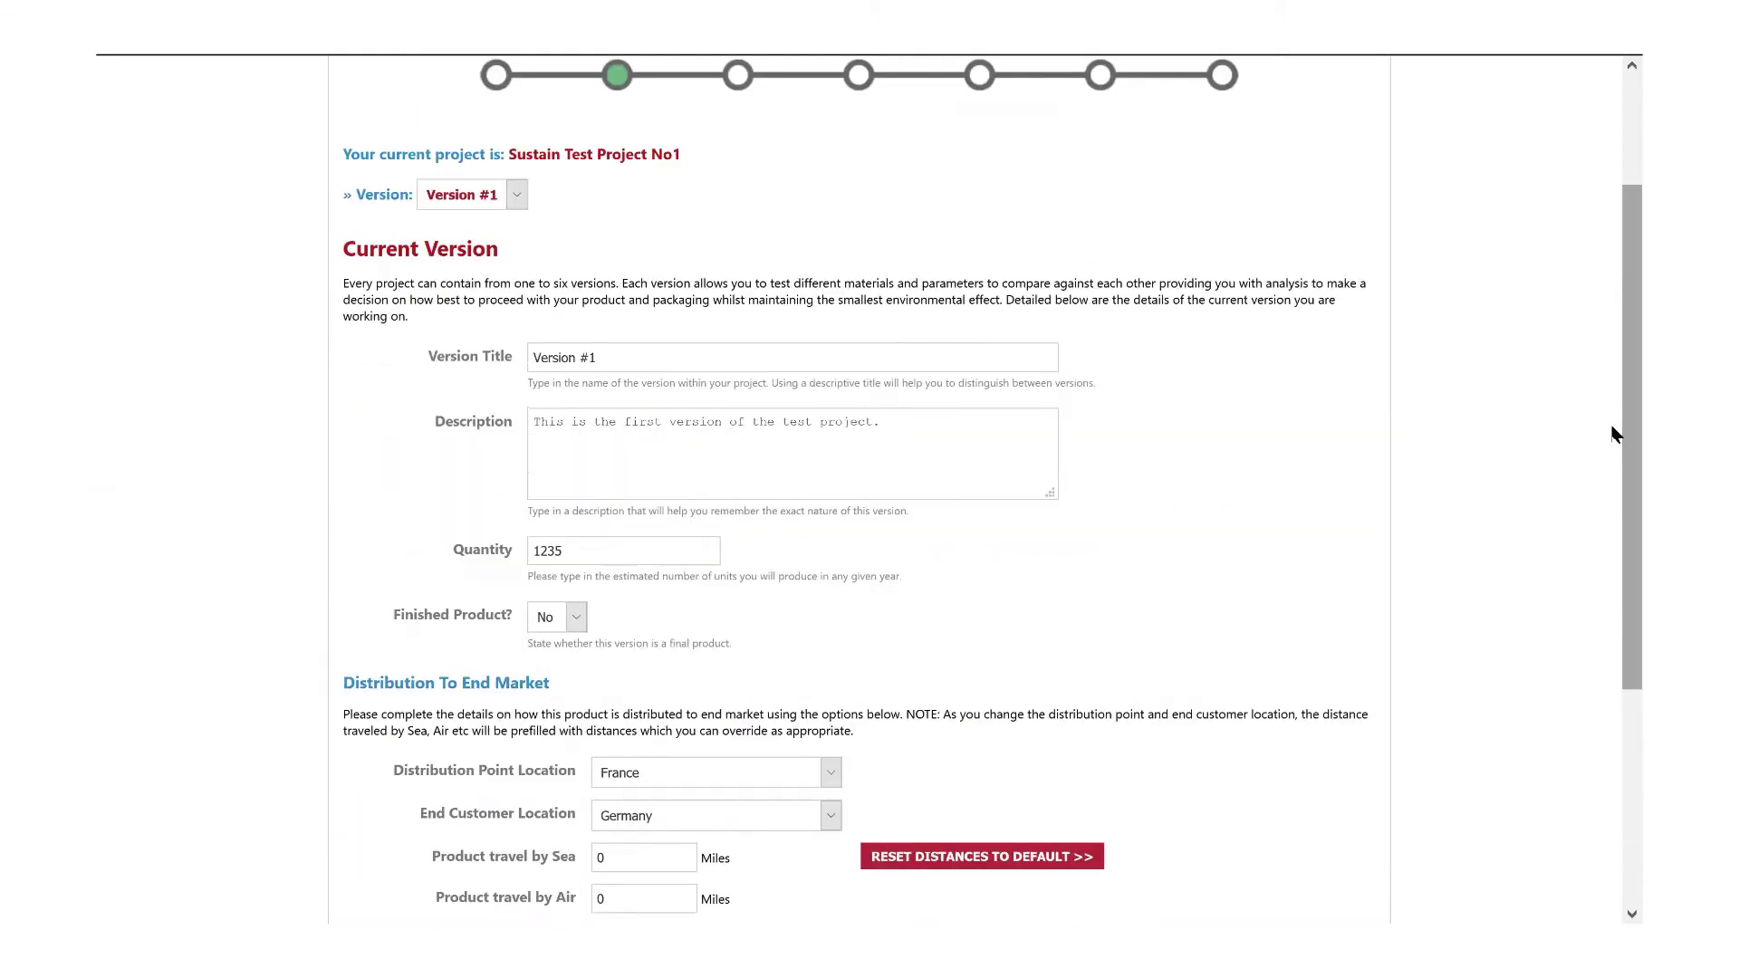
scroll(1613, 435, up, 1)
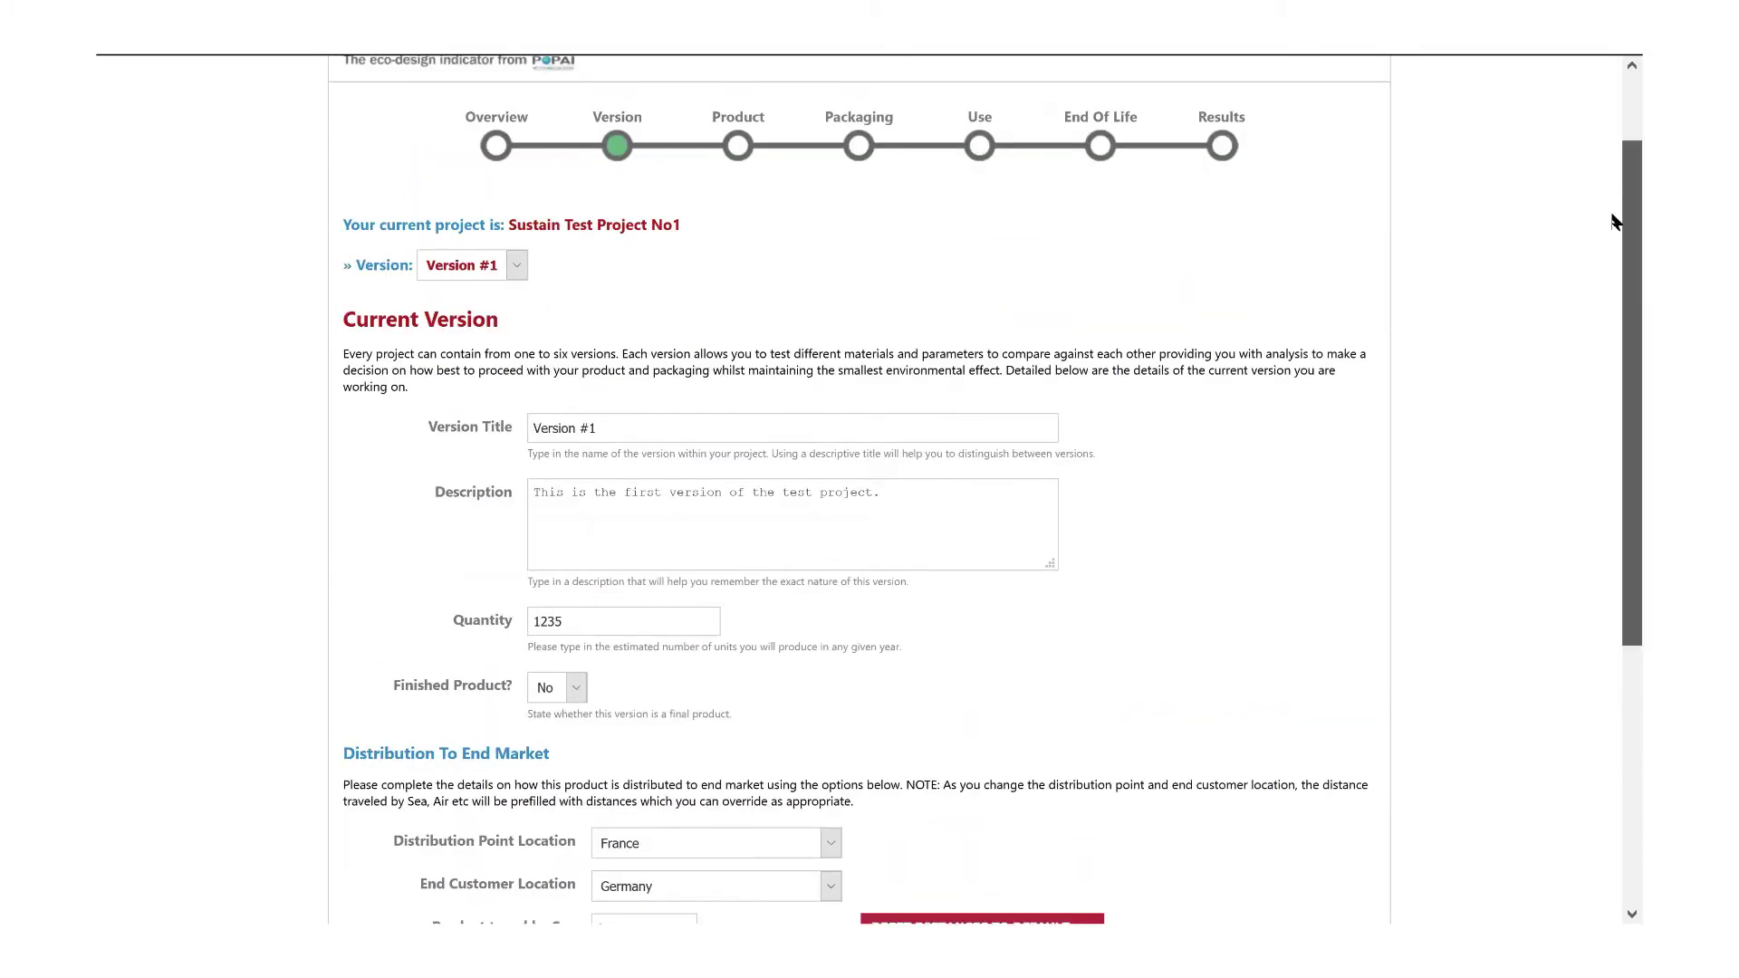
scroll(1610, 313, up, 1)
scroll(1608, 251, down, 3)
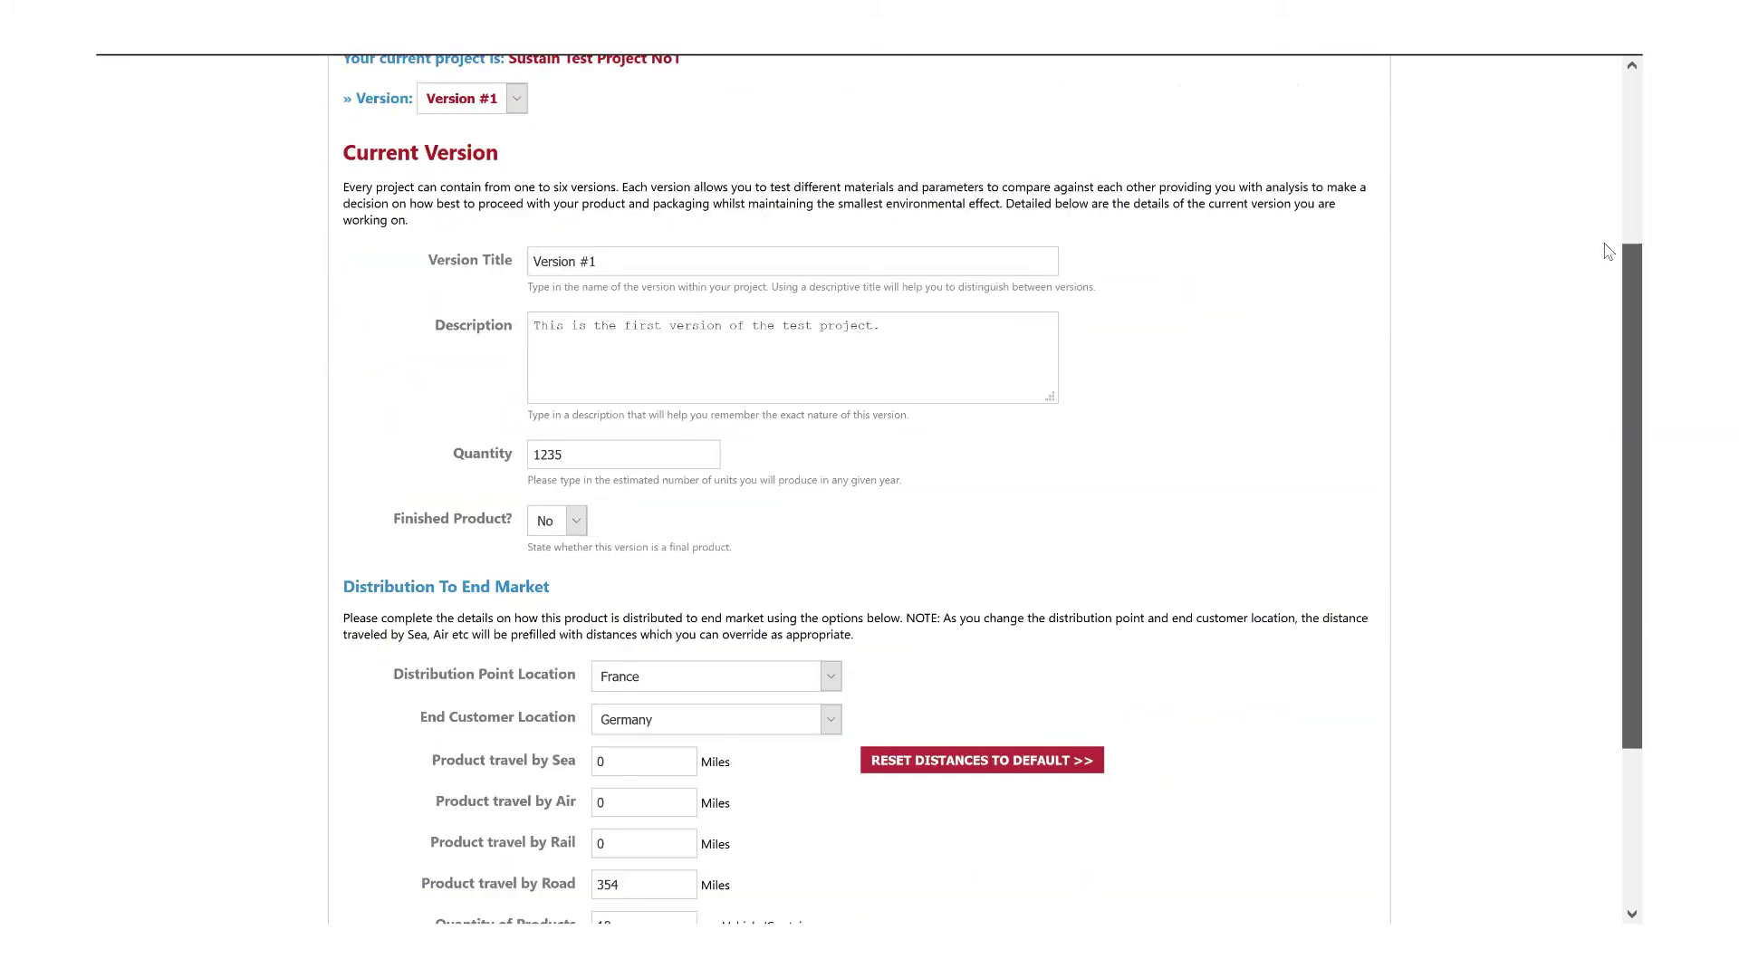
scroll(698, 313, up, 1)
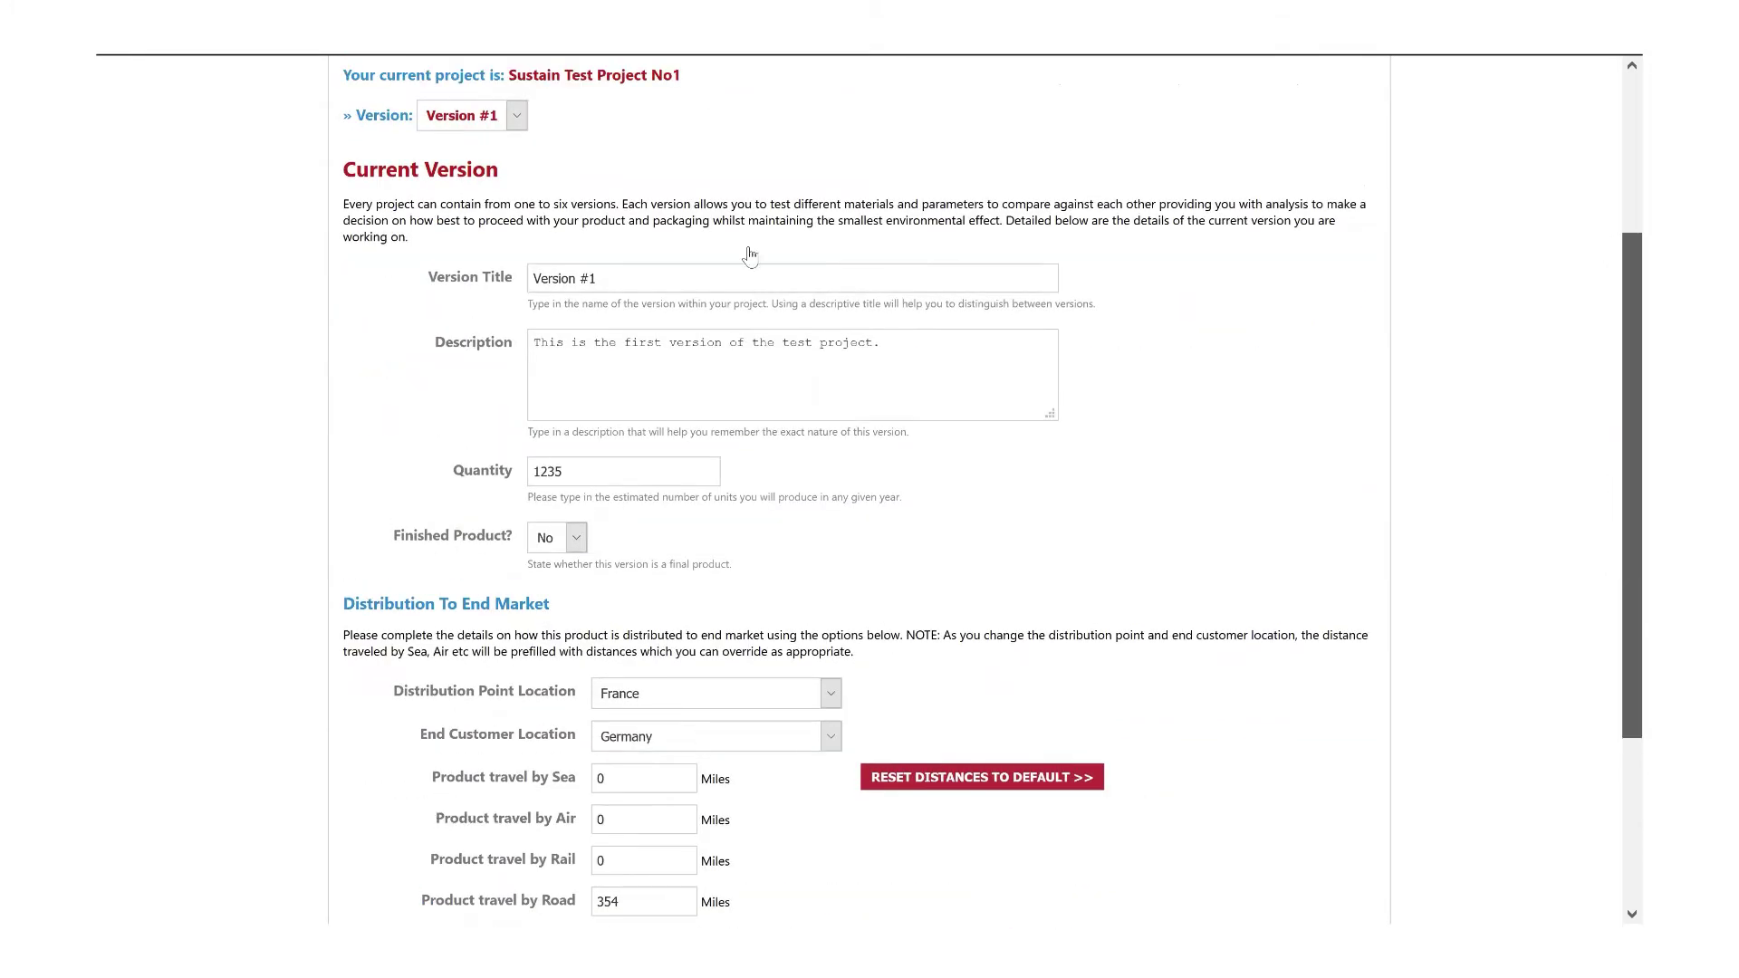
scroll(748, 255, up, 3)
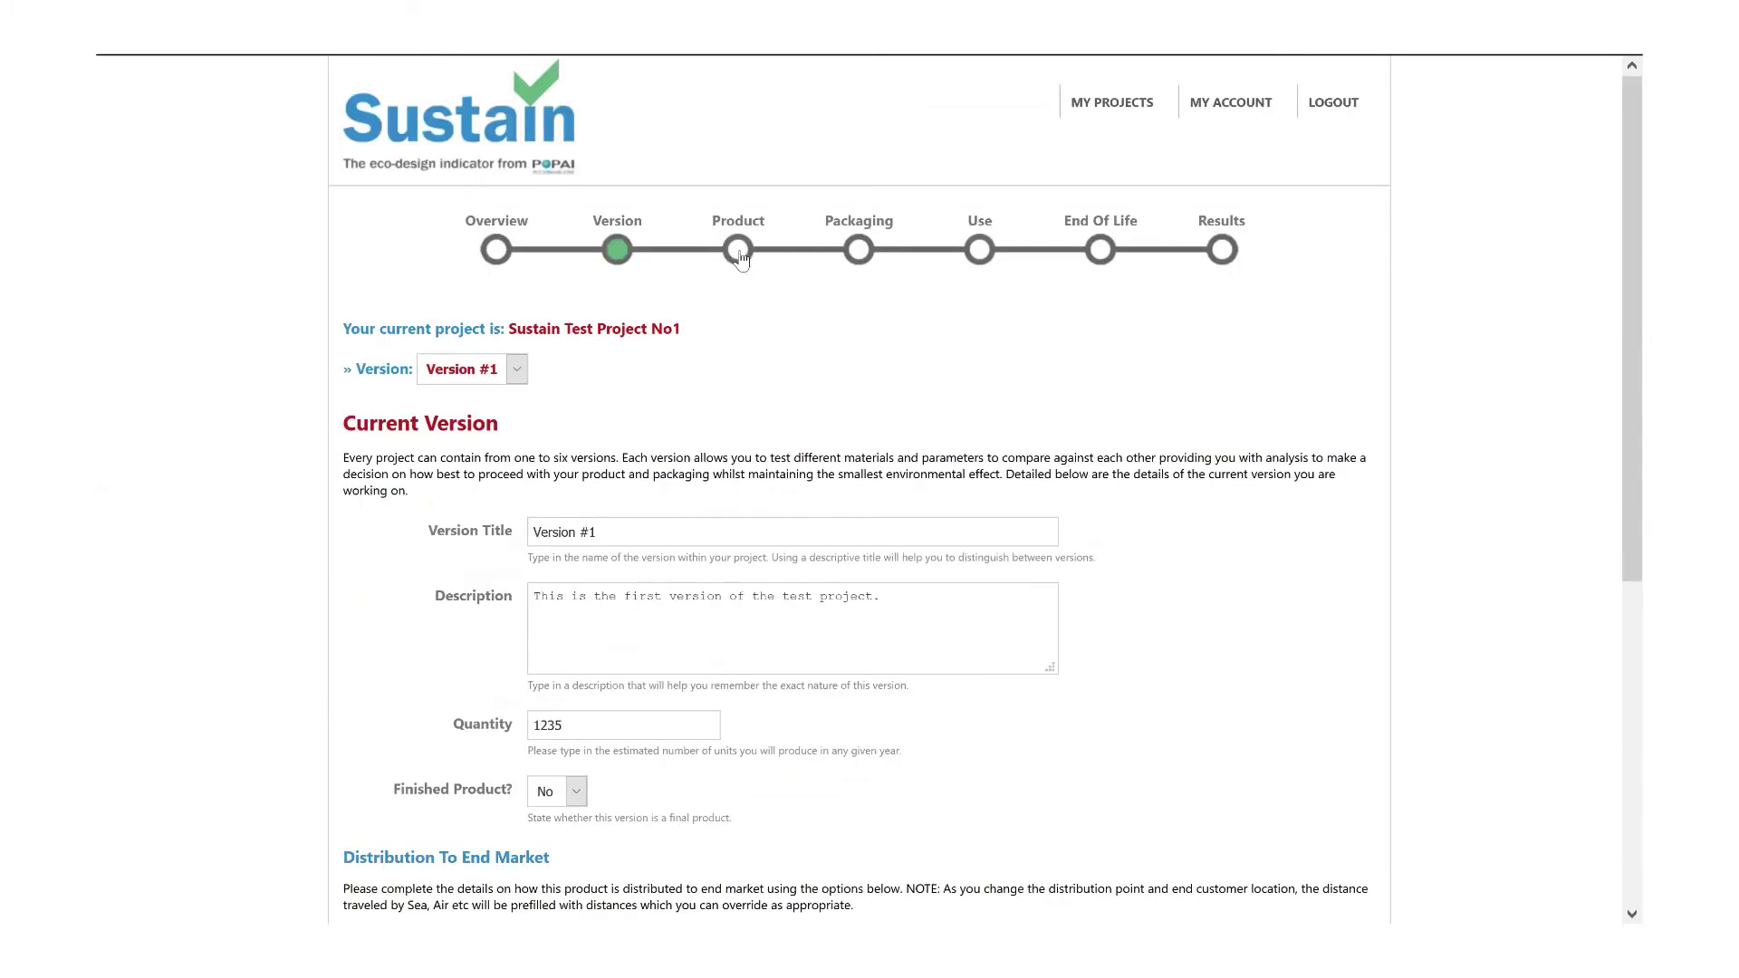
Open the Product stage and review the existing components' materials, the product volume and the life expectancy
click(741, 255)
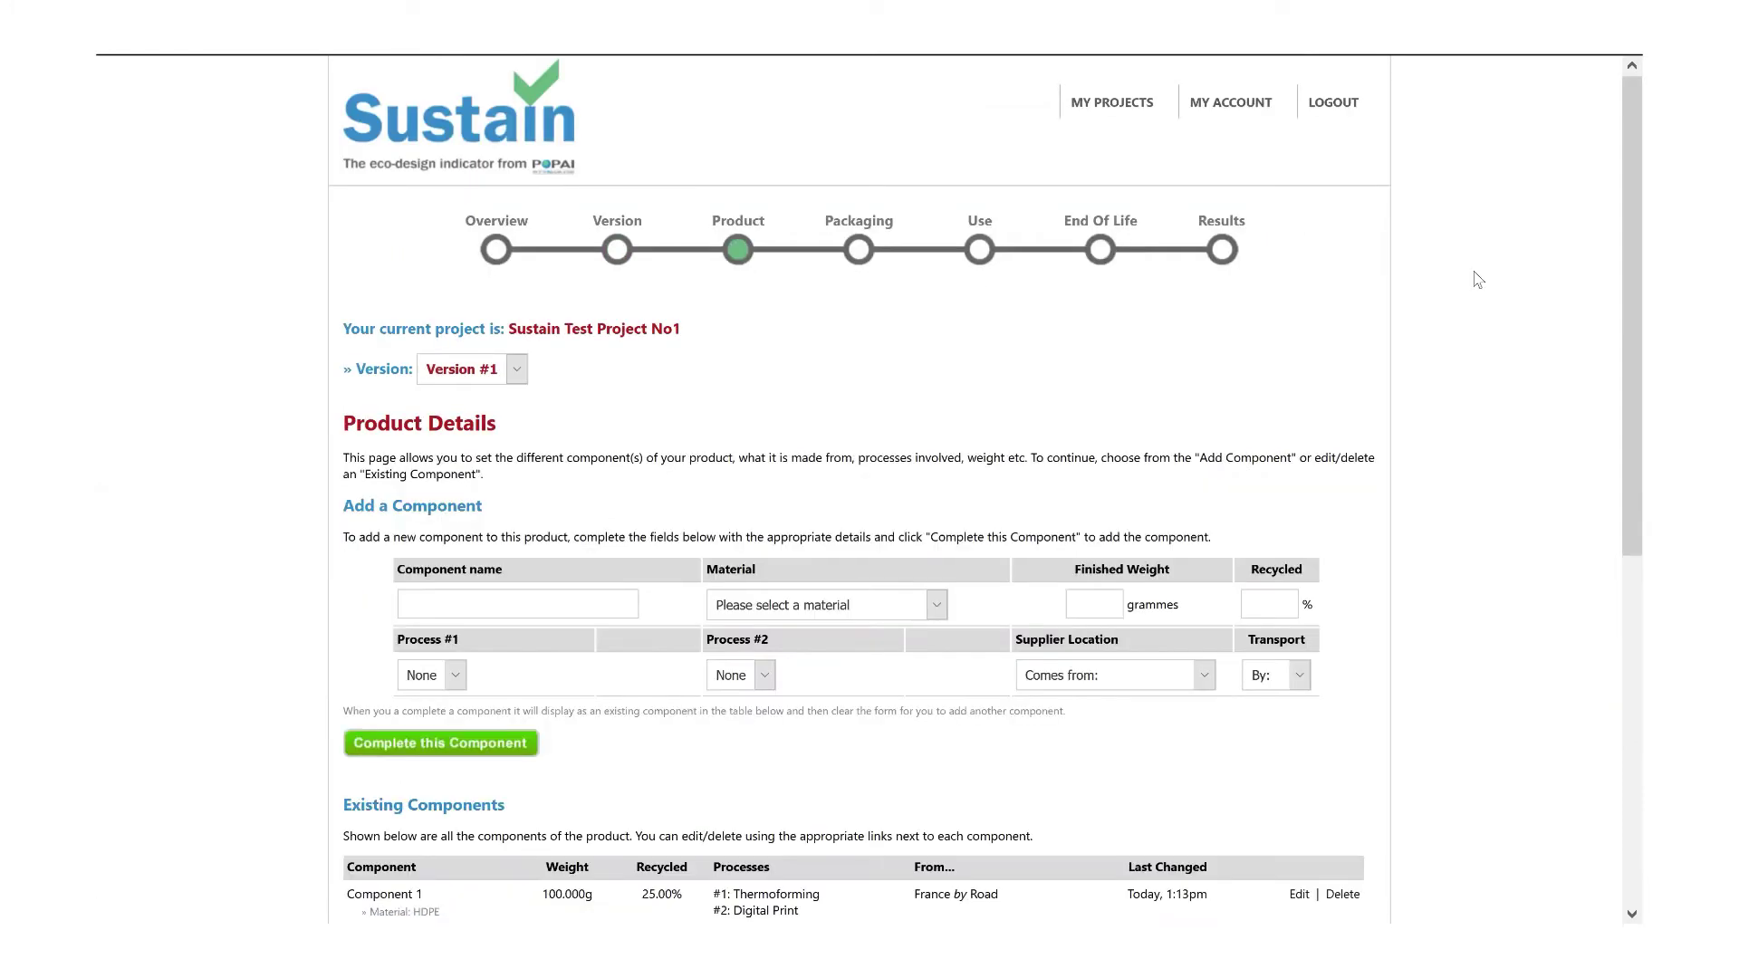
scroll(1617, 301, down, 3)
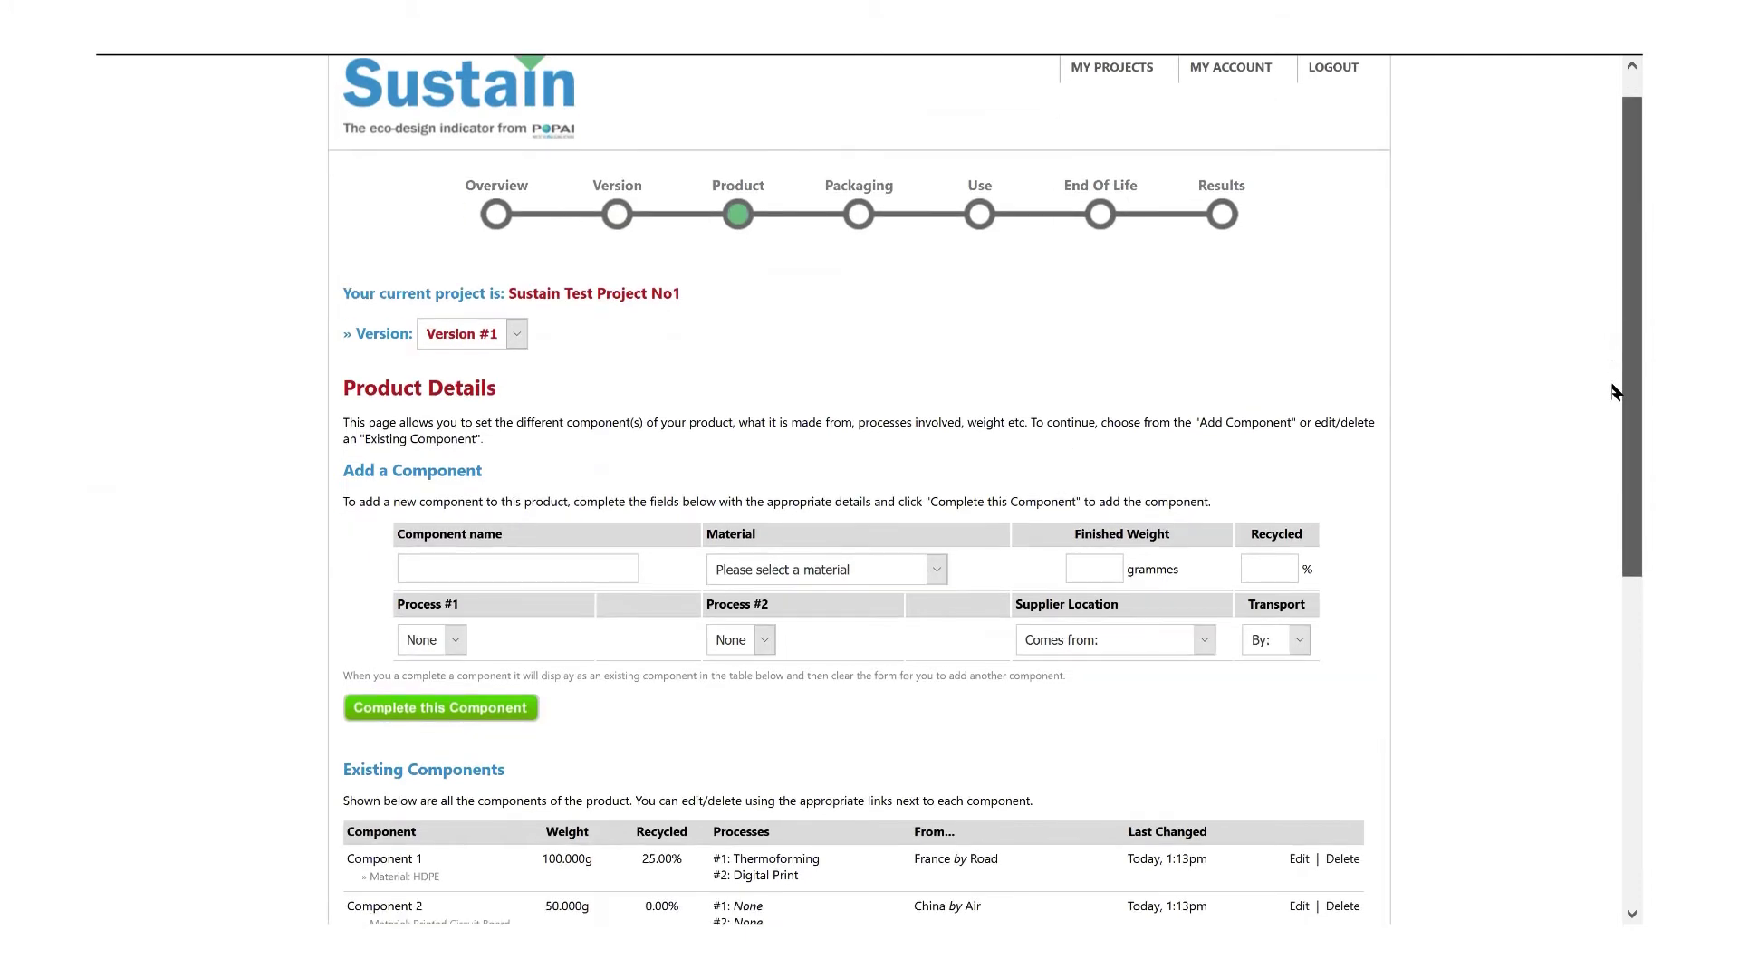
scroll(1617, 498, down, 2)
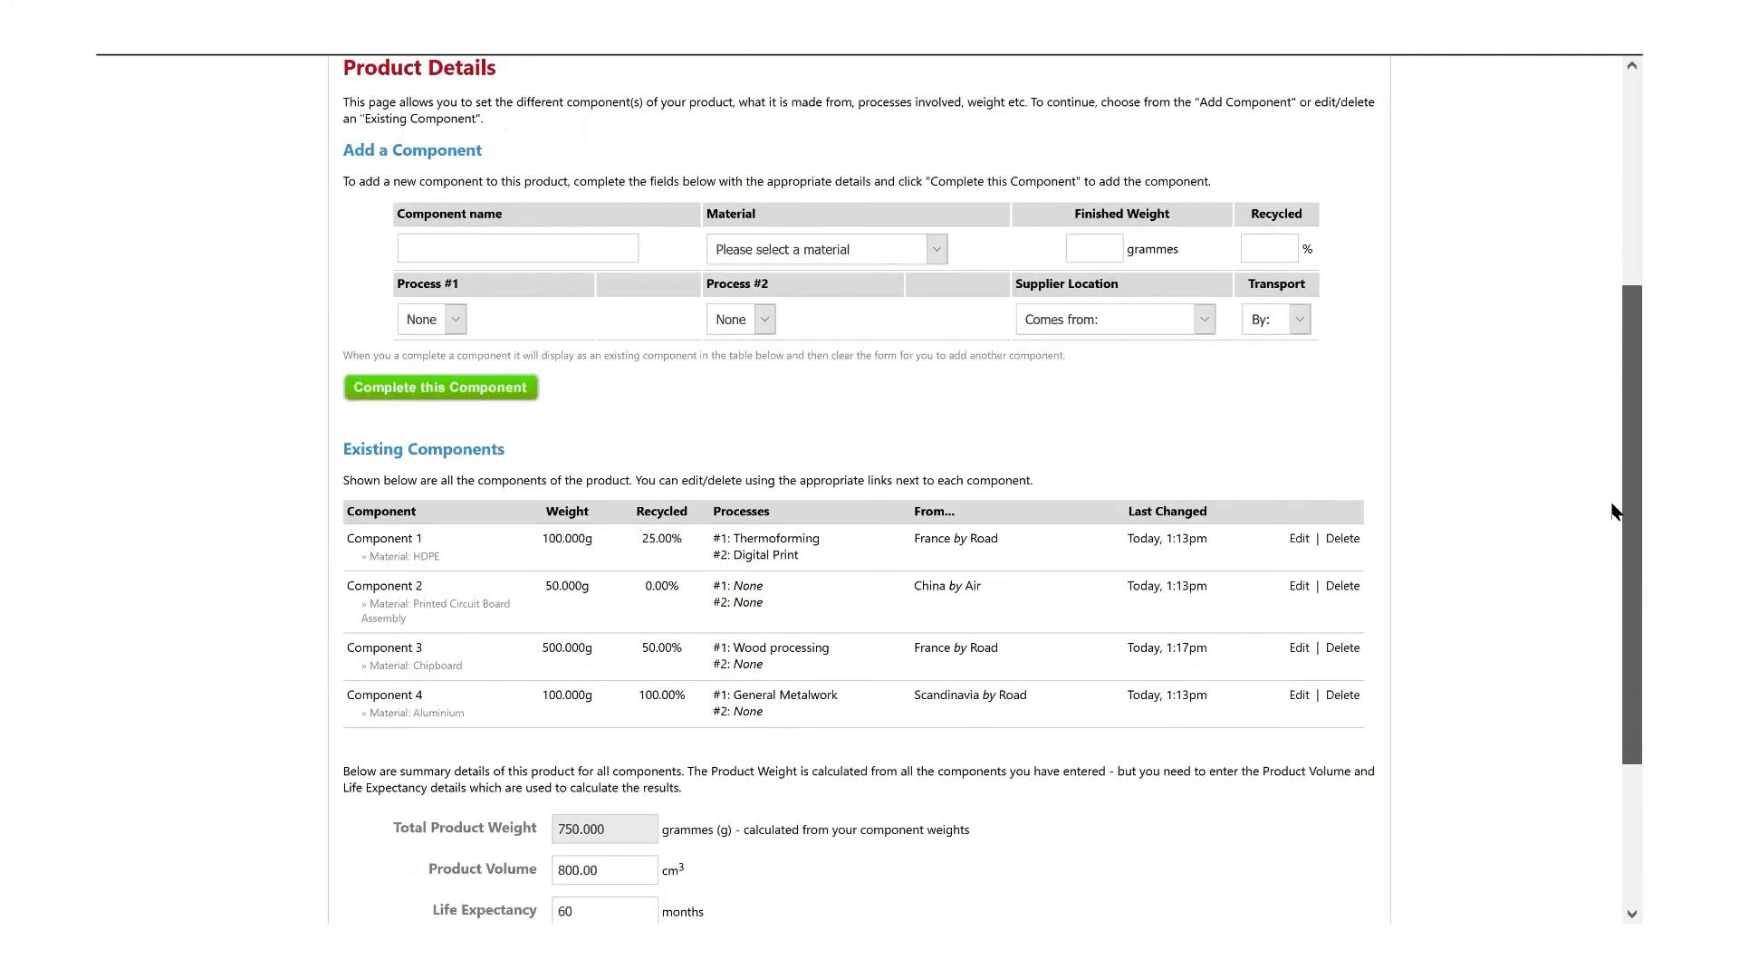
scroll(1615, 524, down, 1)
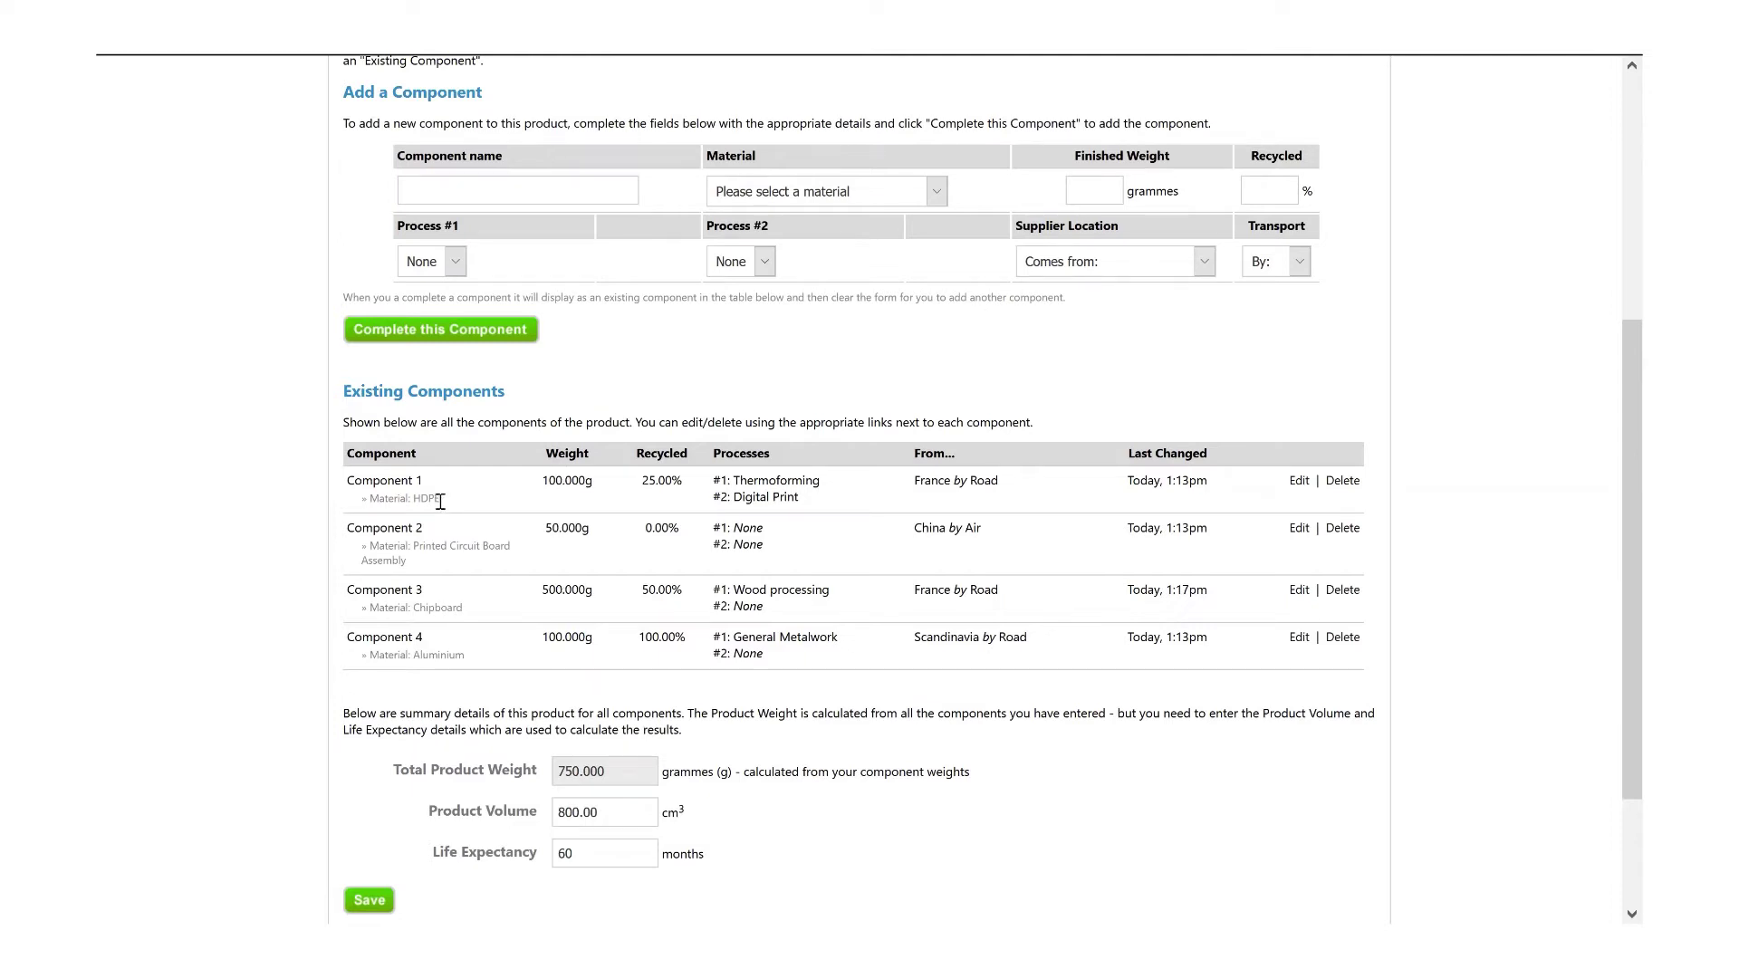
drag(440, 501, 372, 501)
scroll(1615, 595, down, 3)
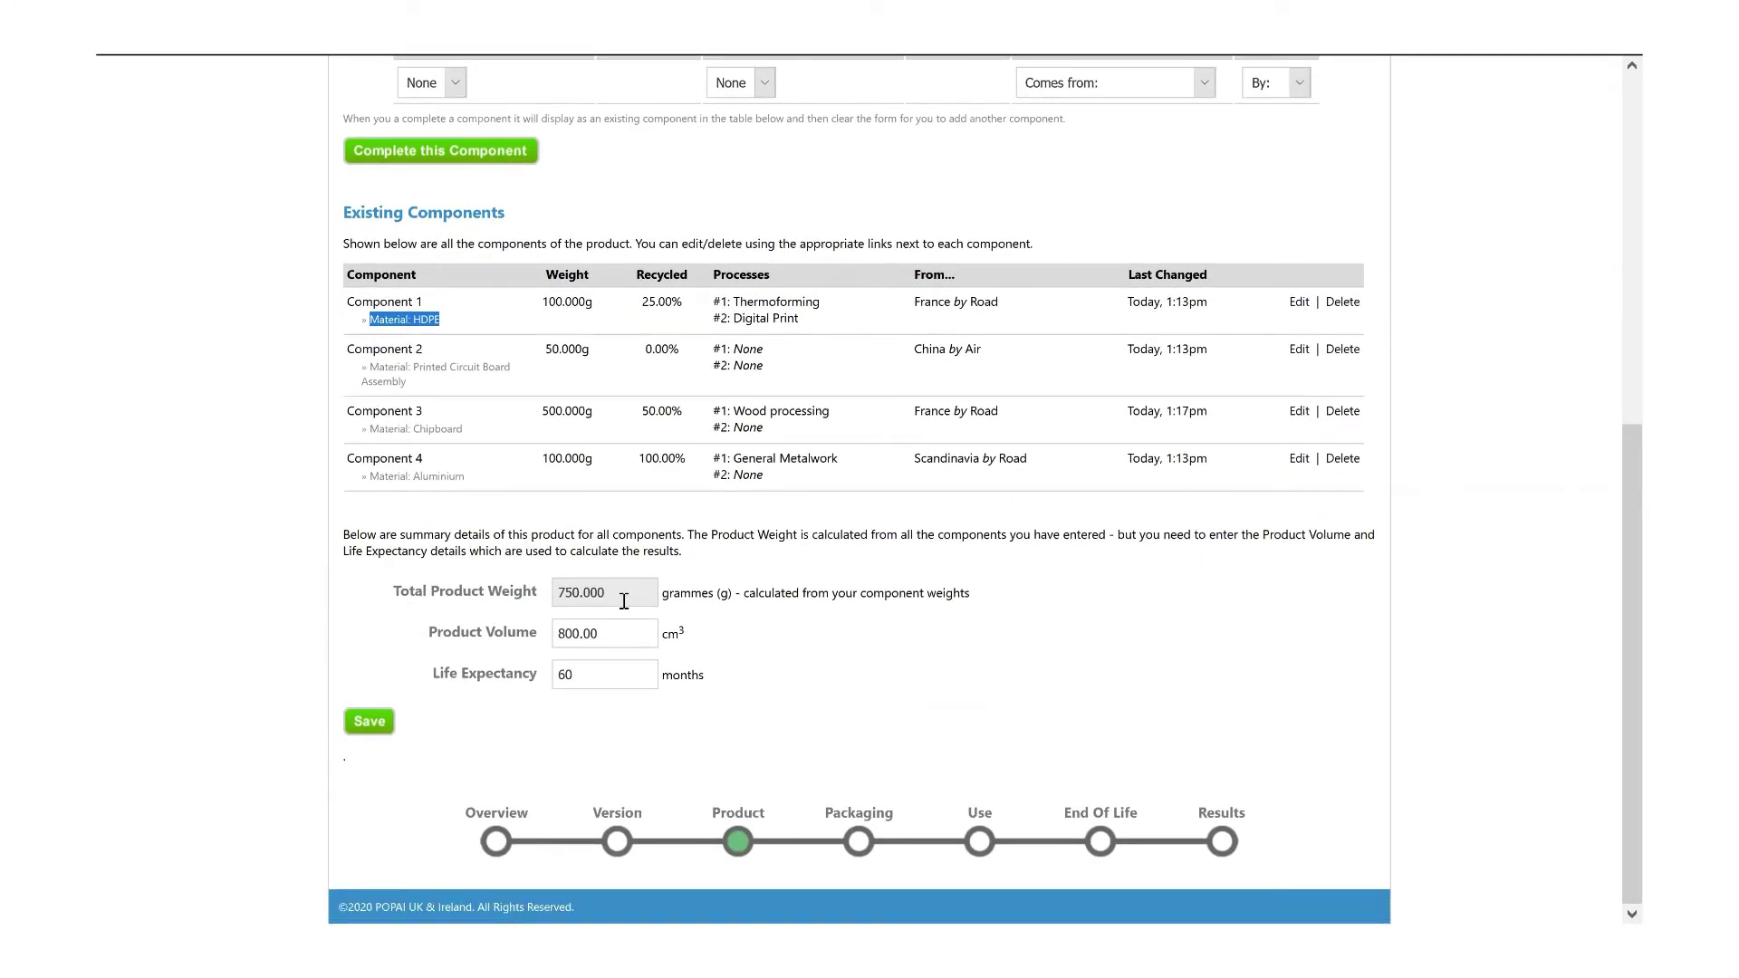
drag(626, 635, 536, 635)
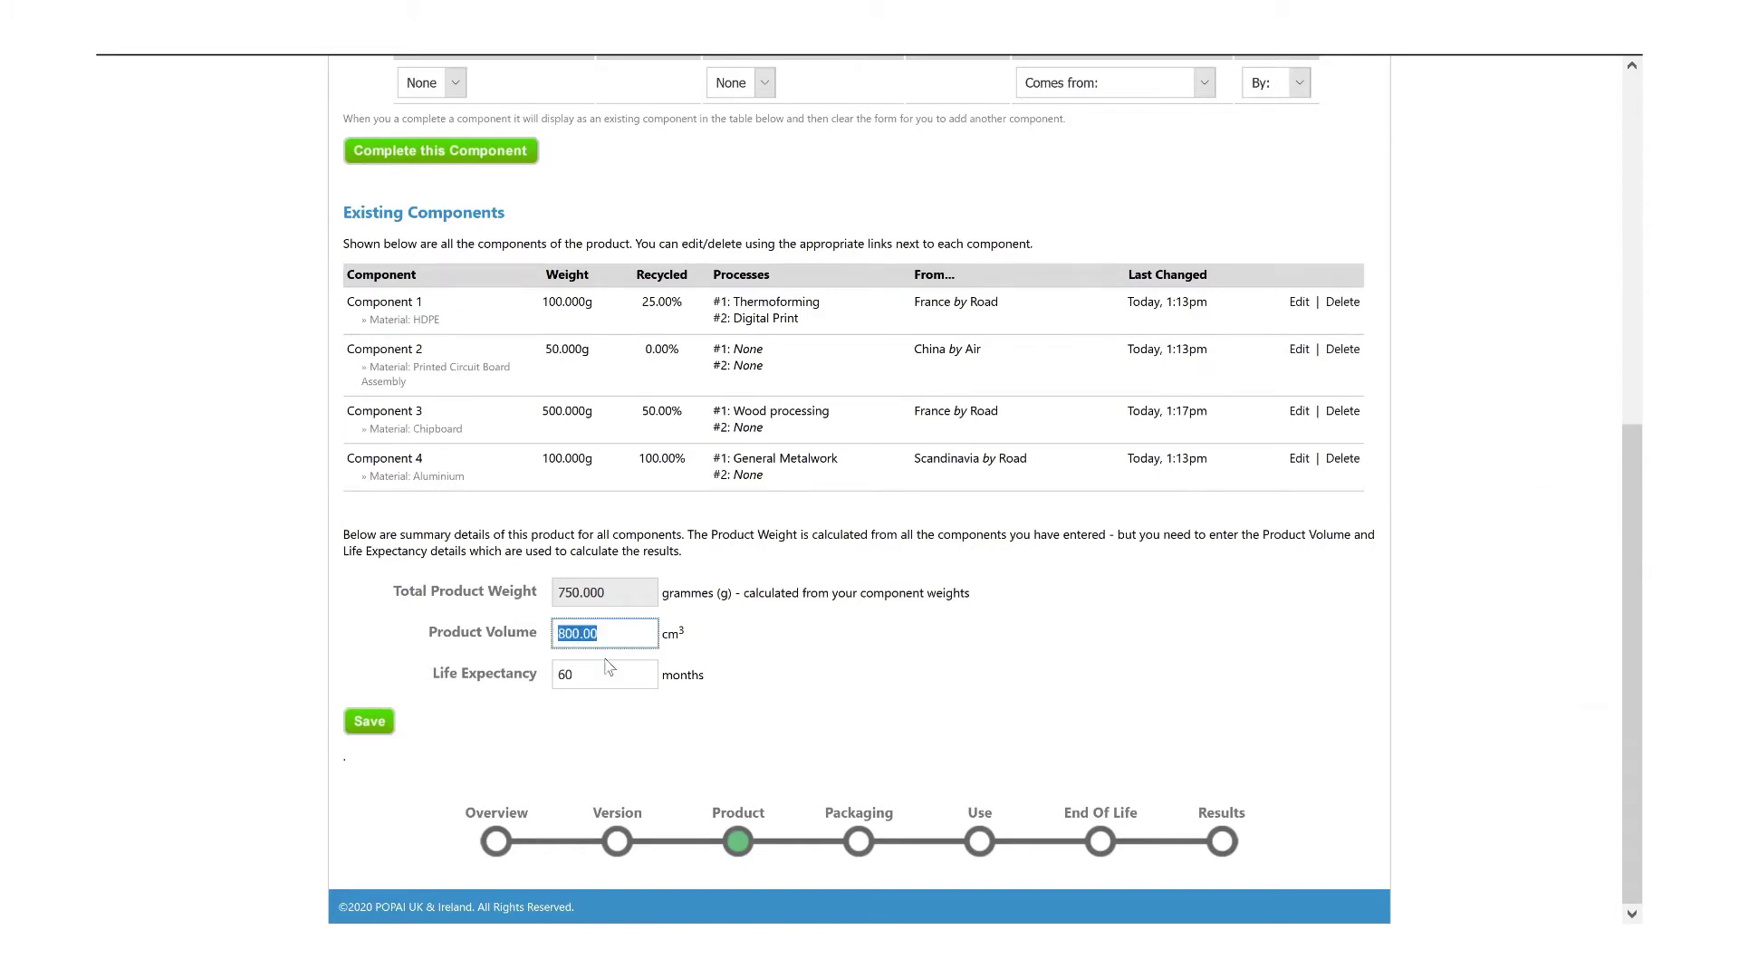
drag(614, 678, 531, 679)
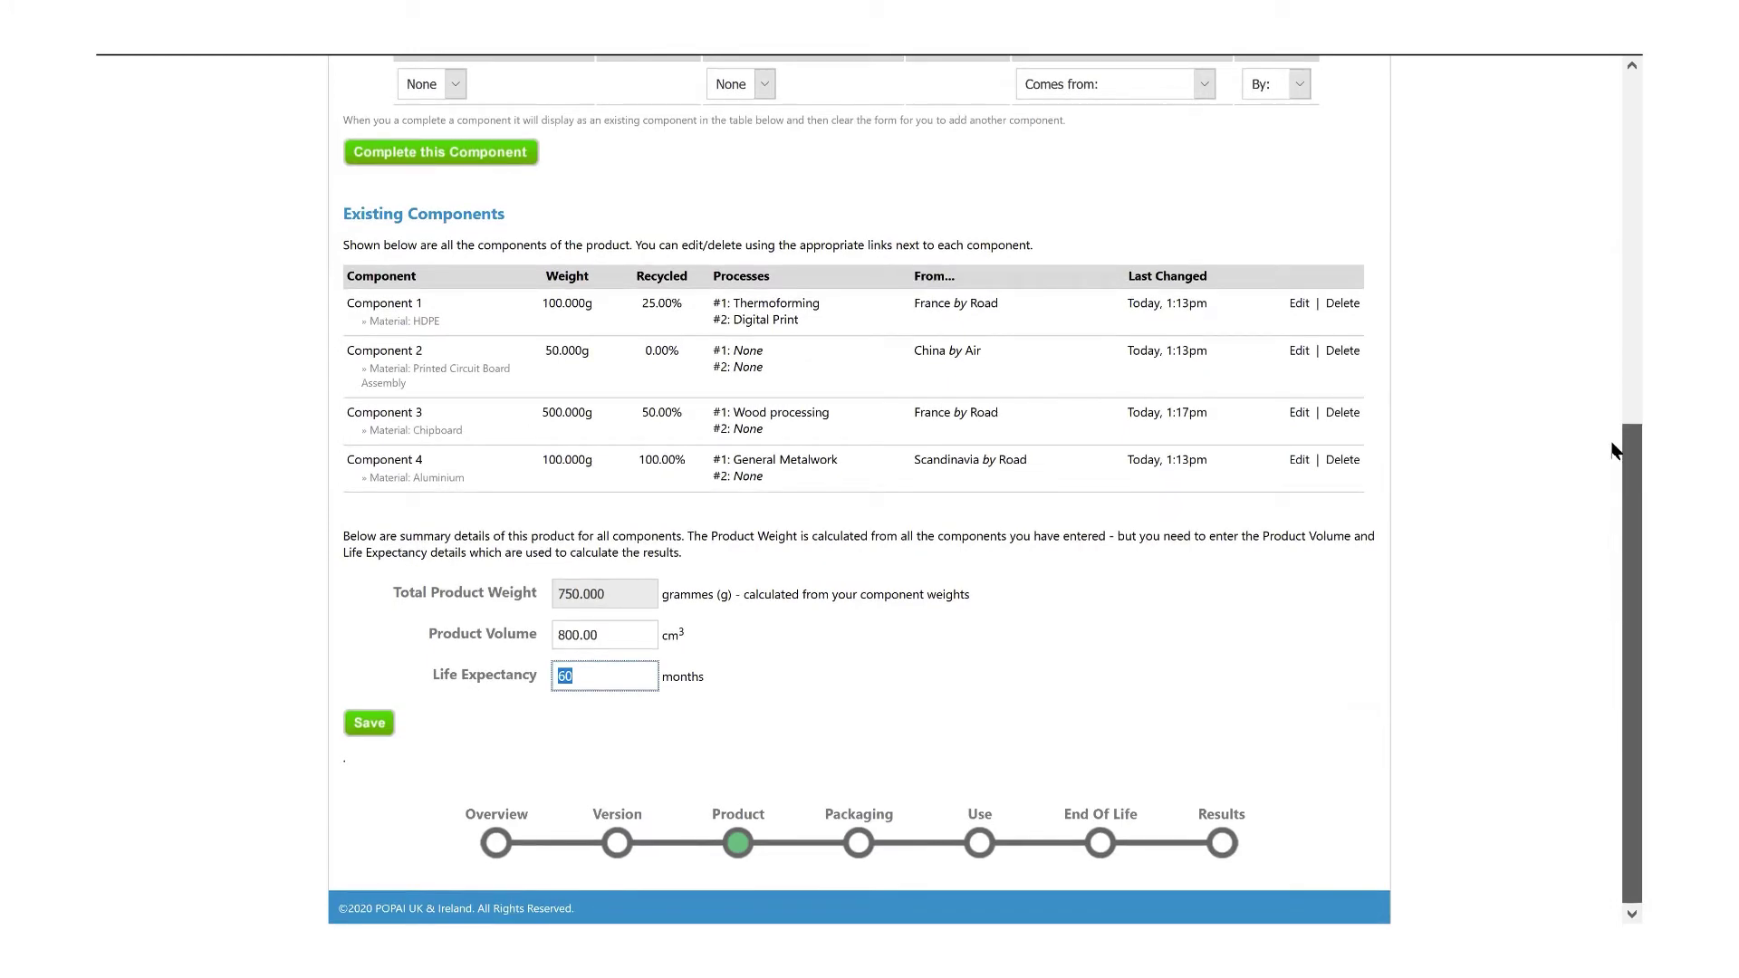
scroll(1060, 145, up, 6)
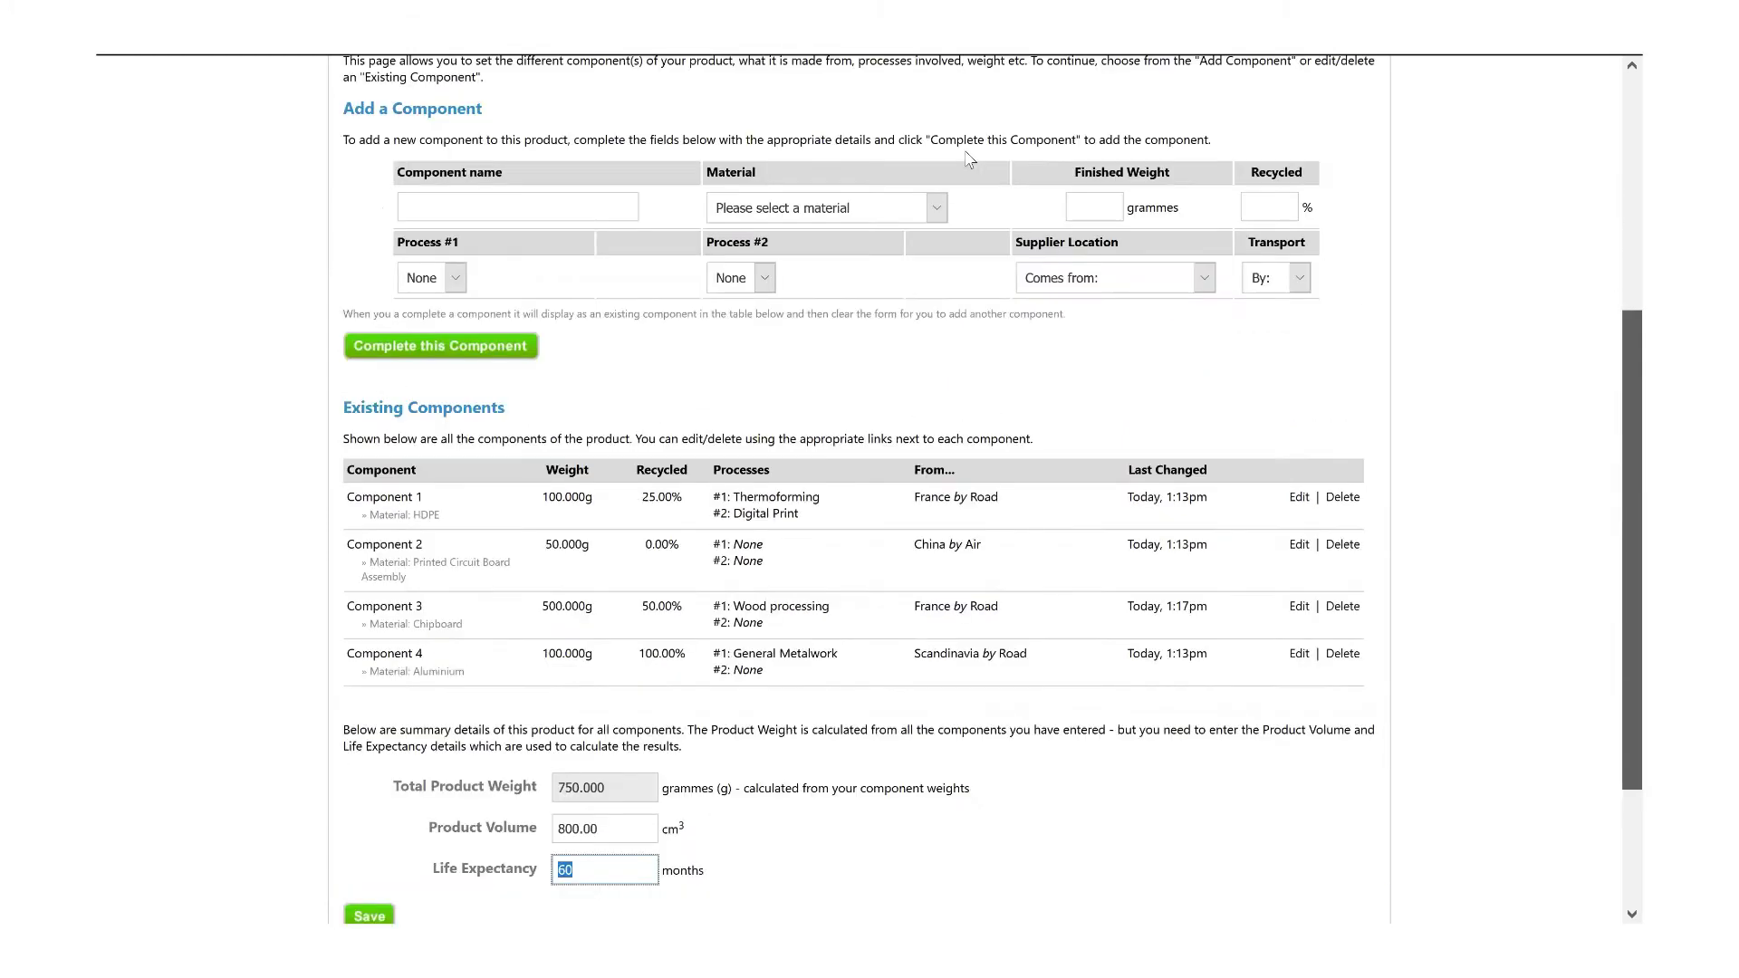
Open the Packaging stage and review the existing primary packaging components, the total primary packing volume and the number of uses
click(860, 253)
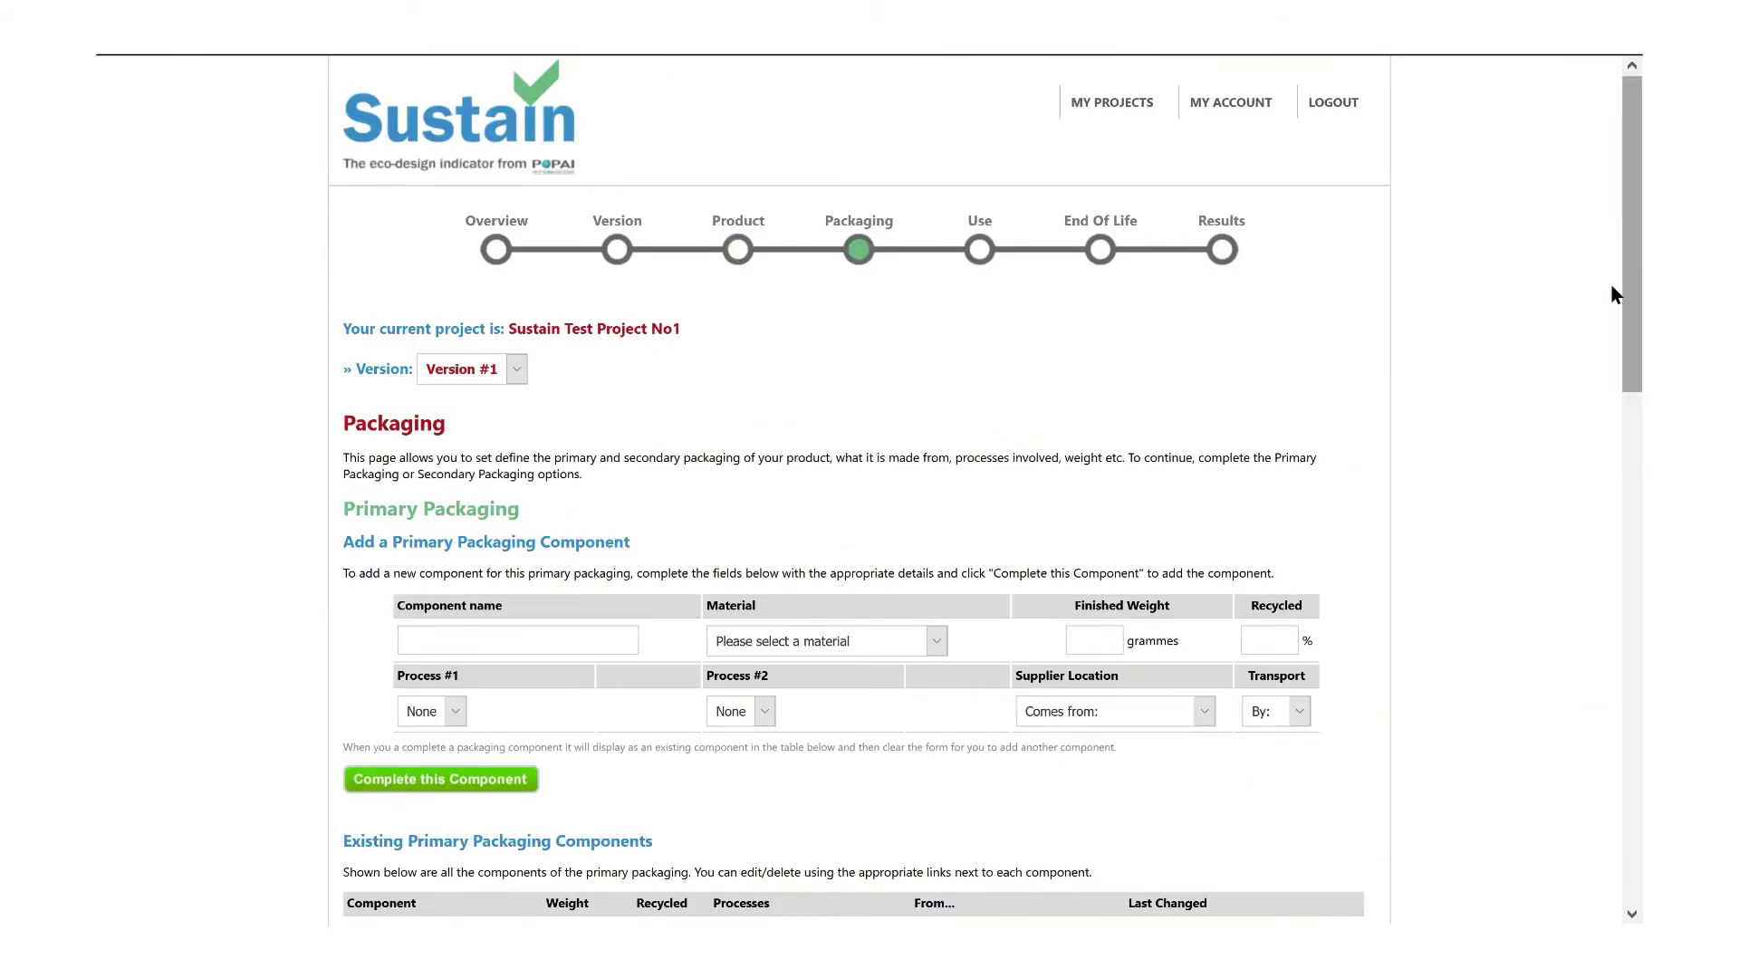
scroll(1616, 363, down, 1)
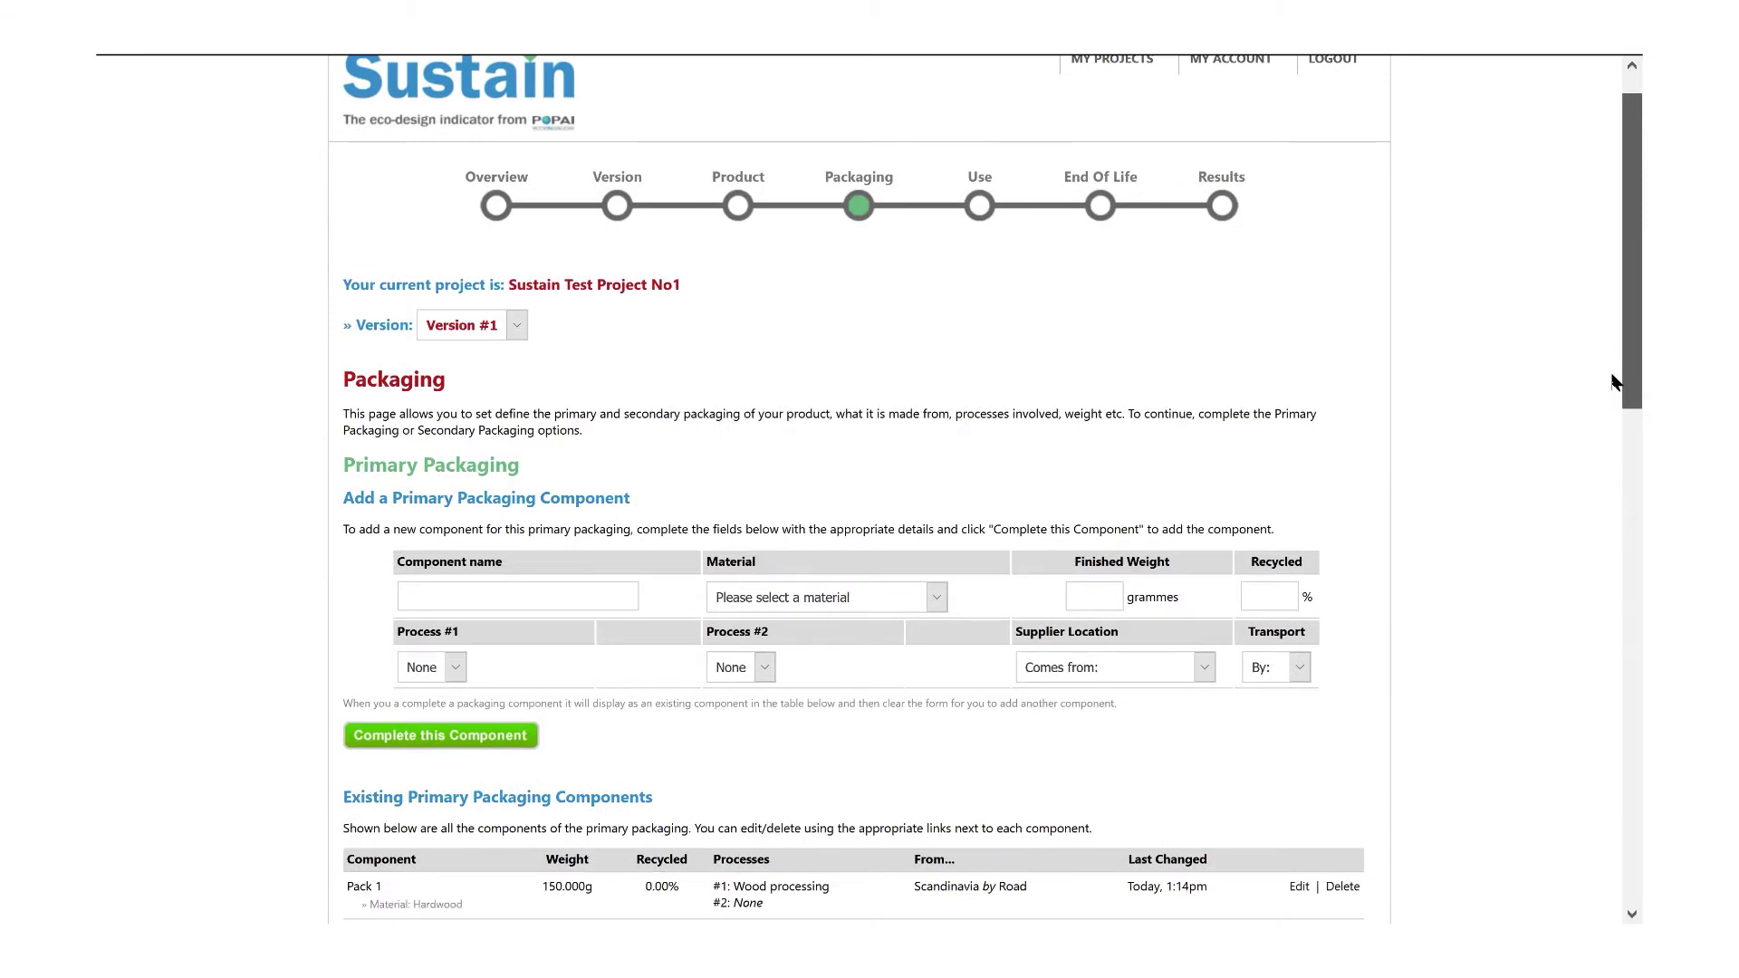
scroll(1615, 381, down, 3)
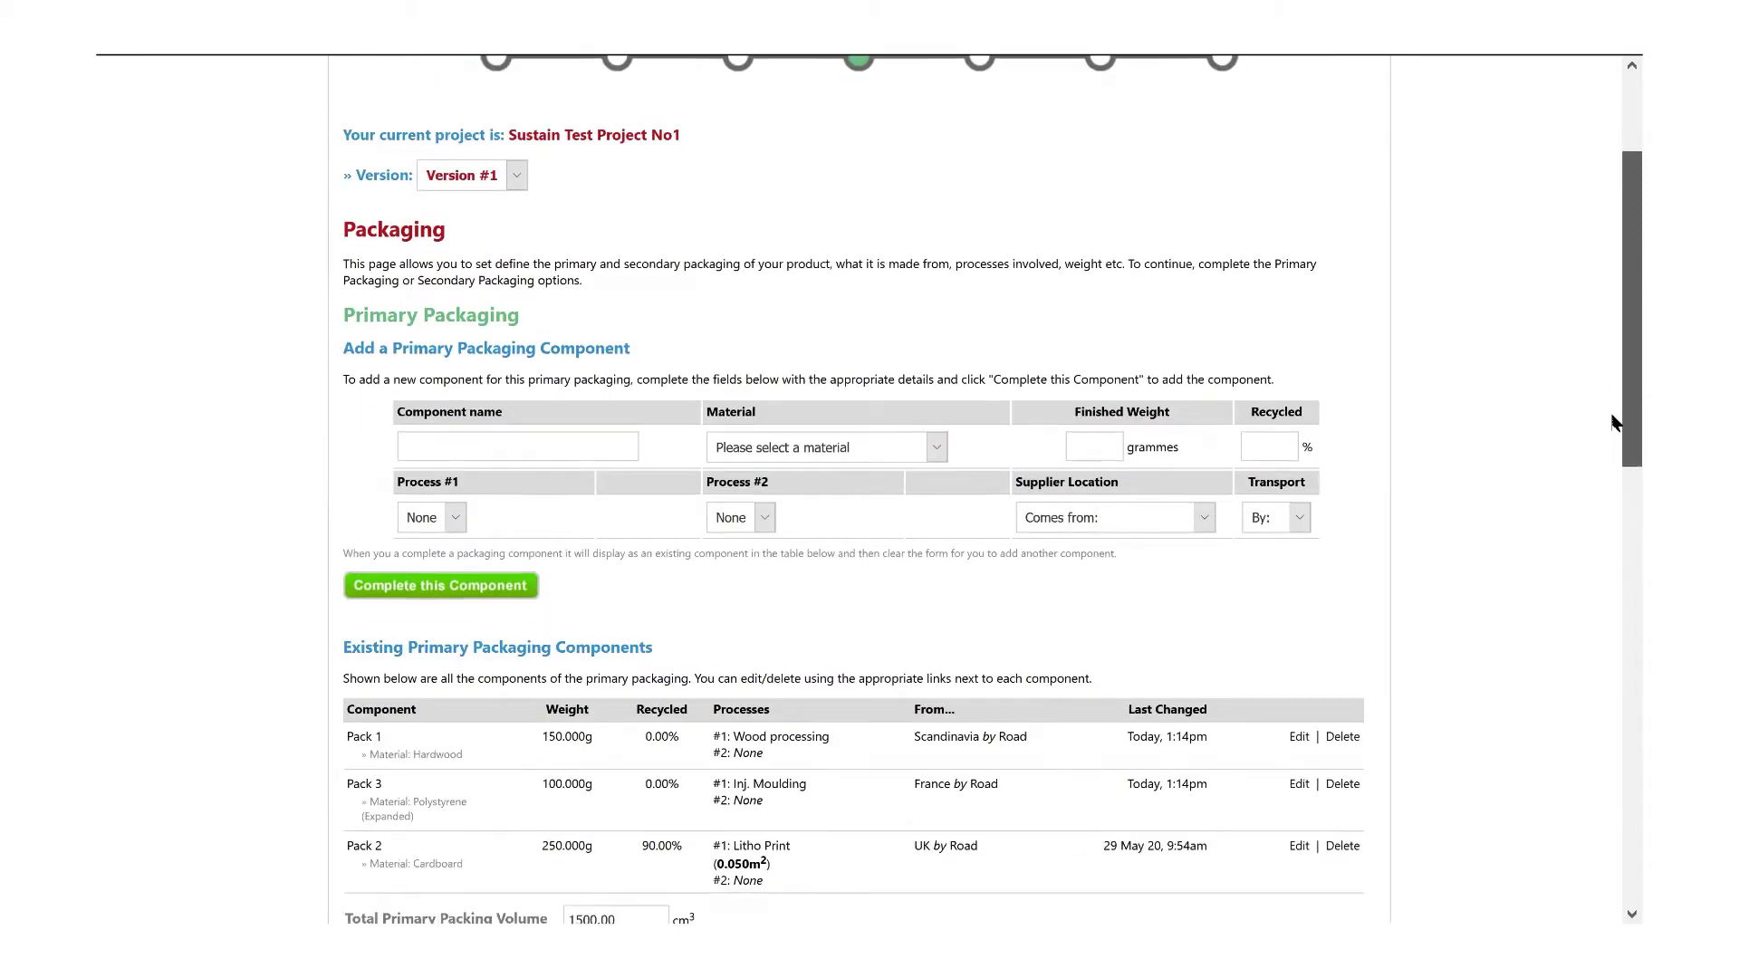
scroll(1615, 468, down, 3)
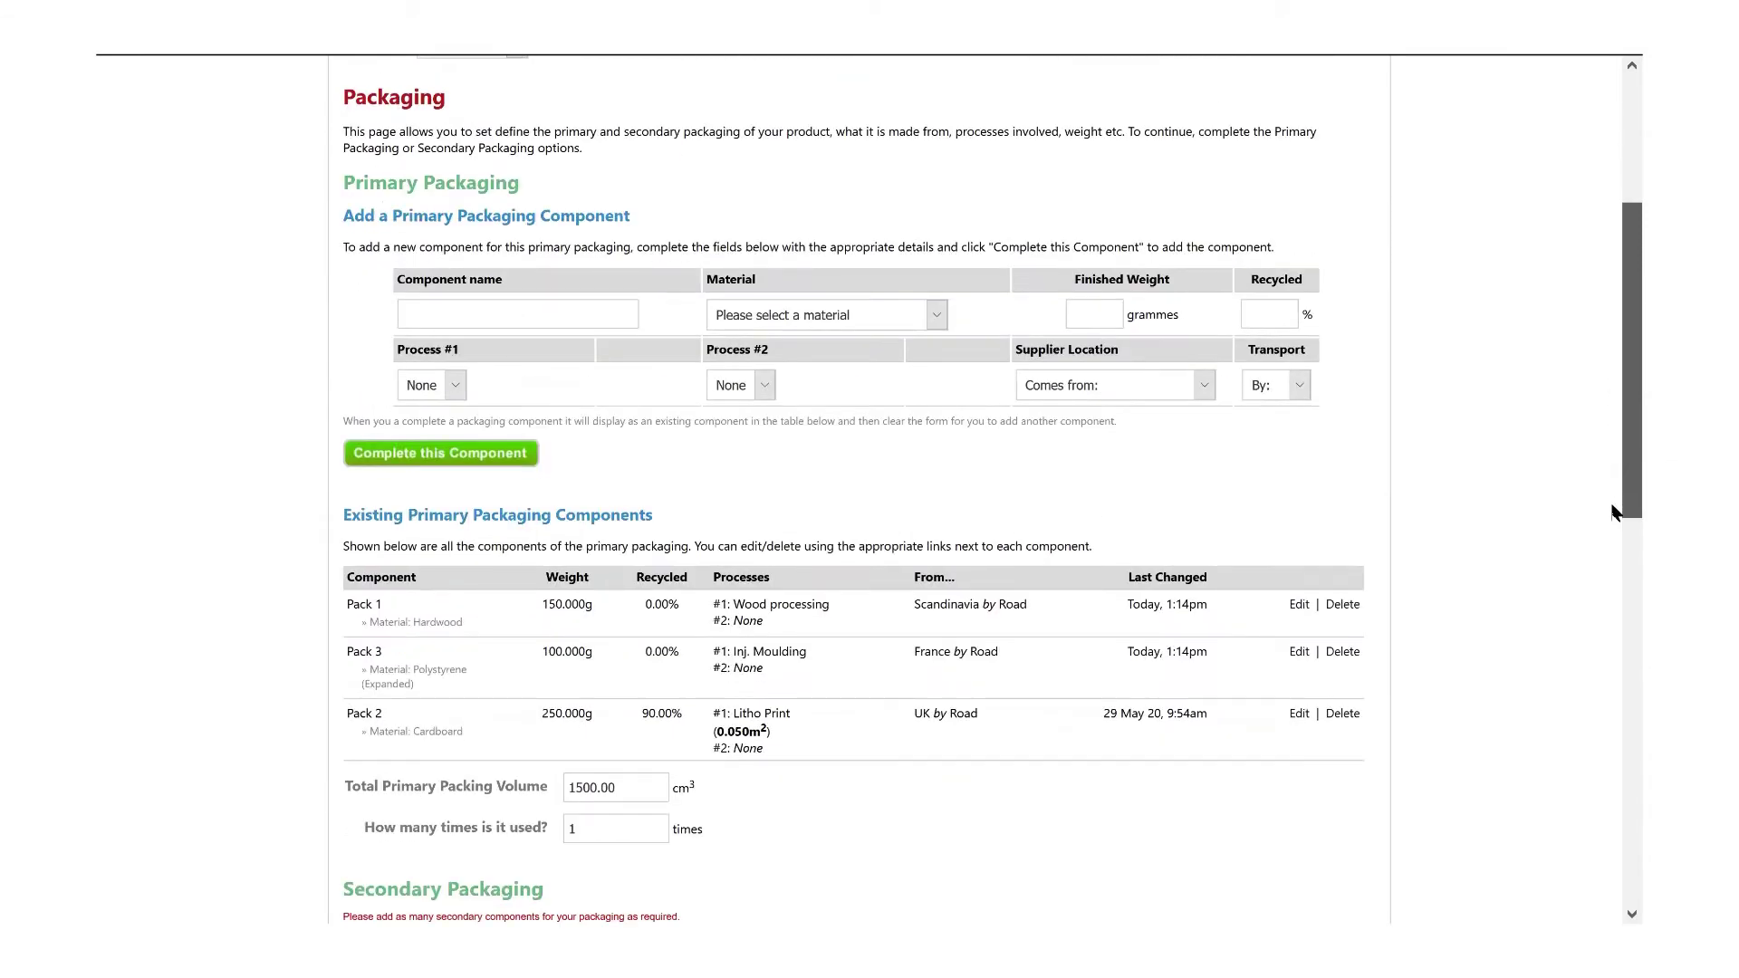
scroll(1615, 512, down, 4)
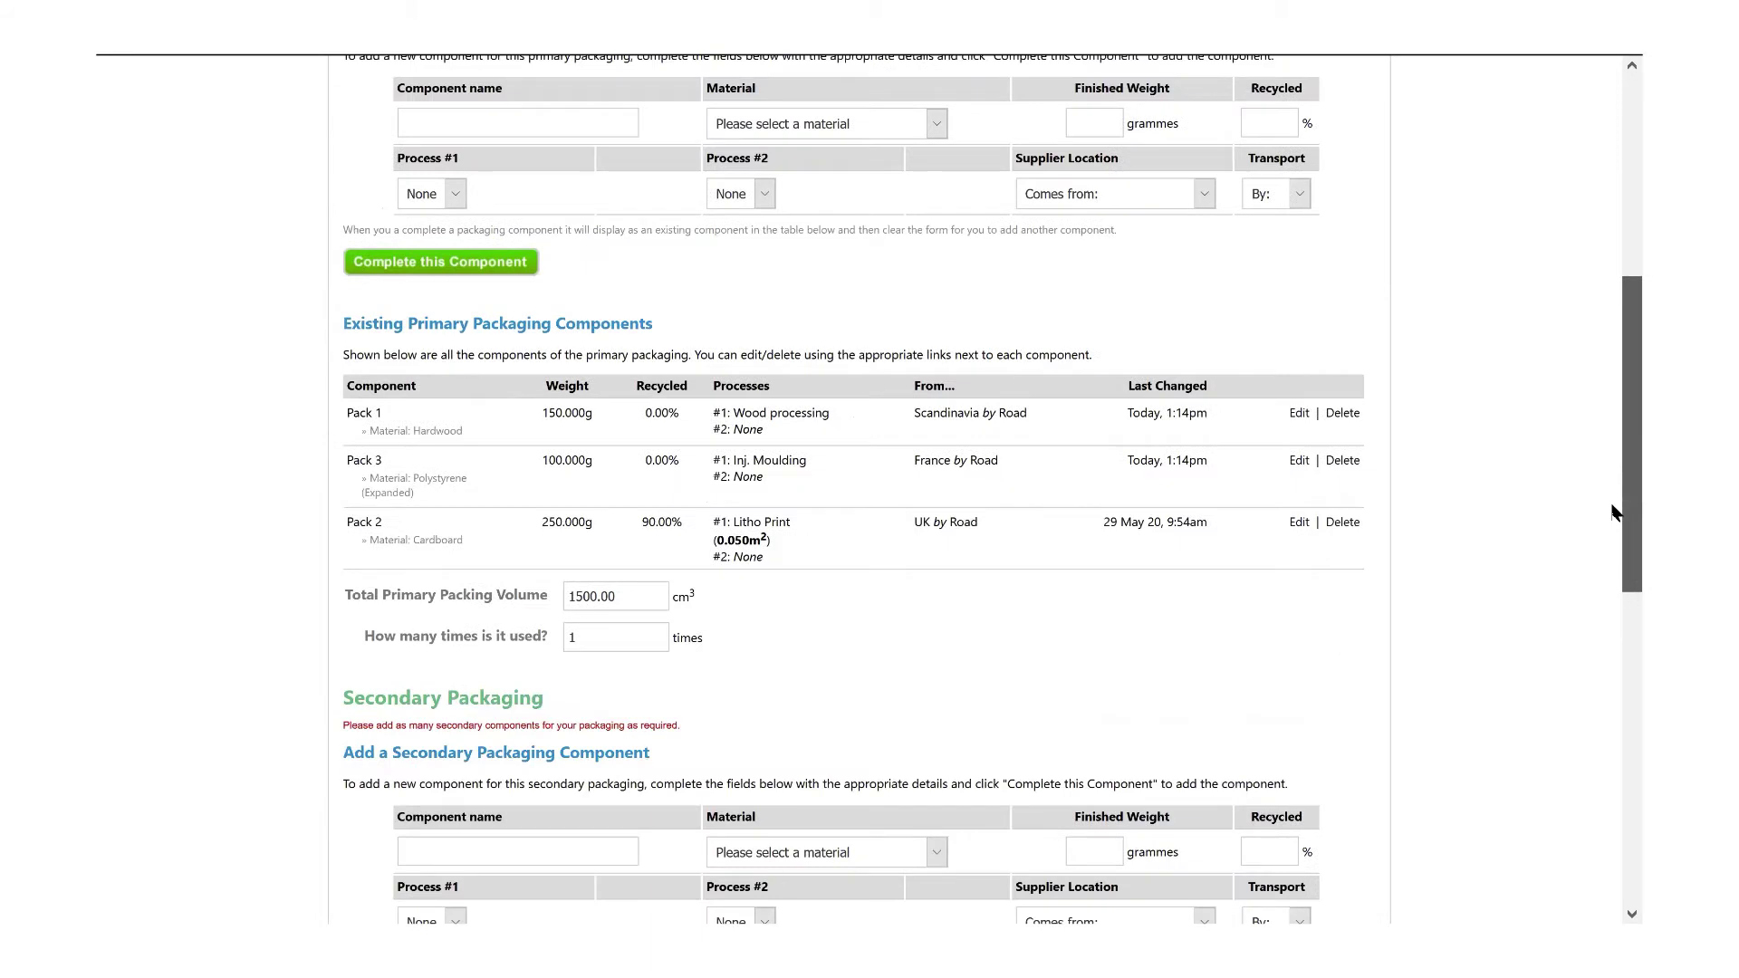
scroll(1615, 513, down, 3)
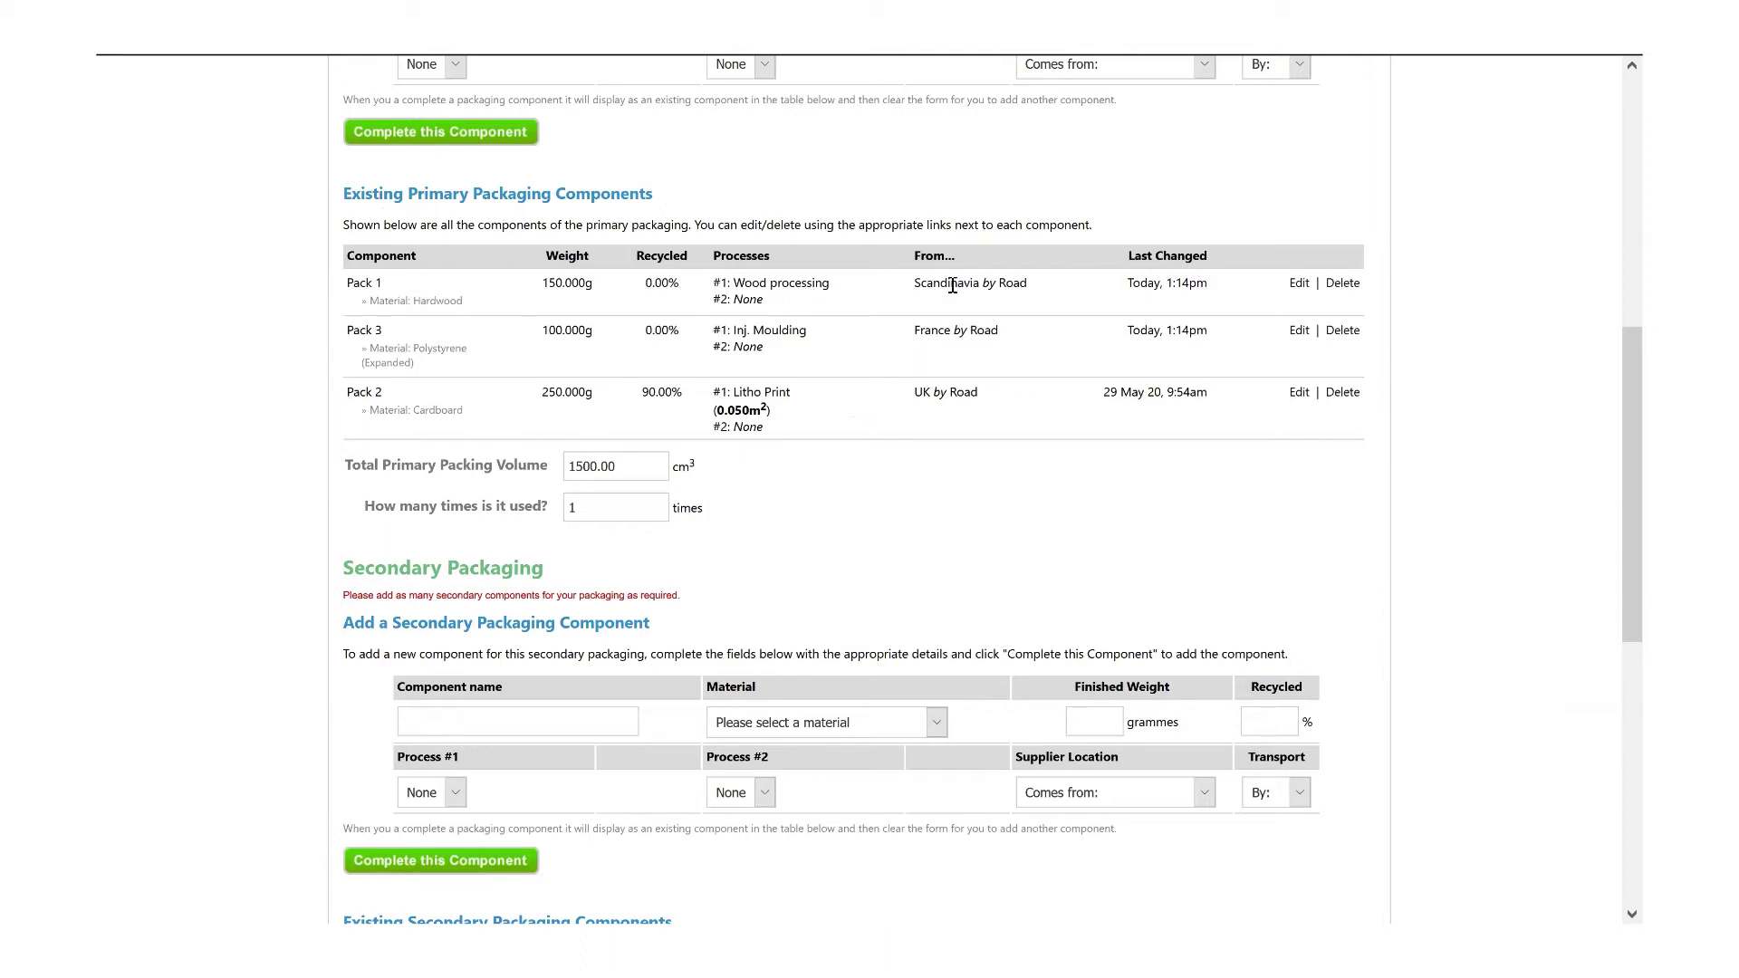
scroll(1612, 310, up, 1)
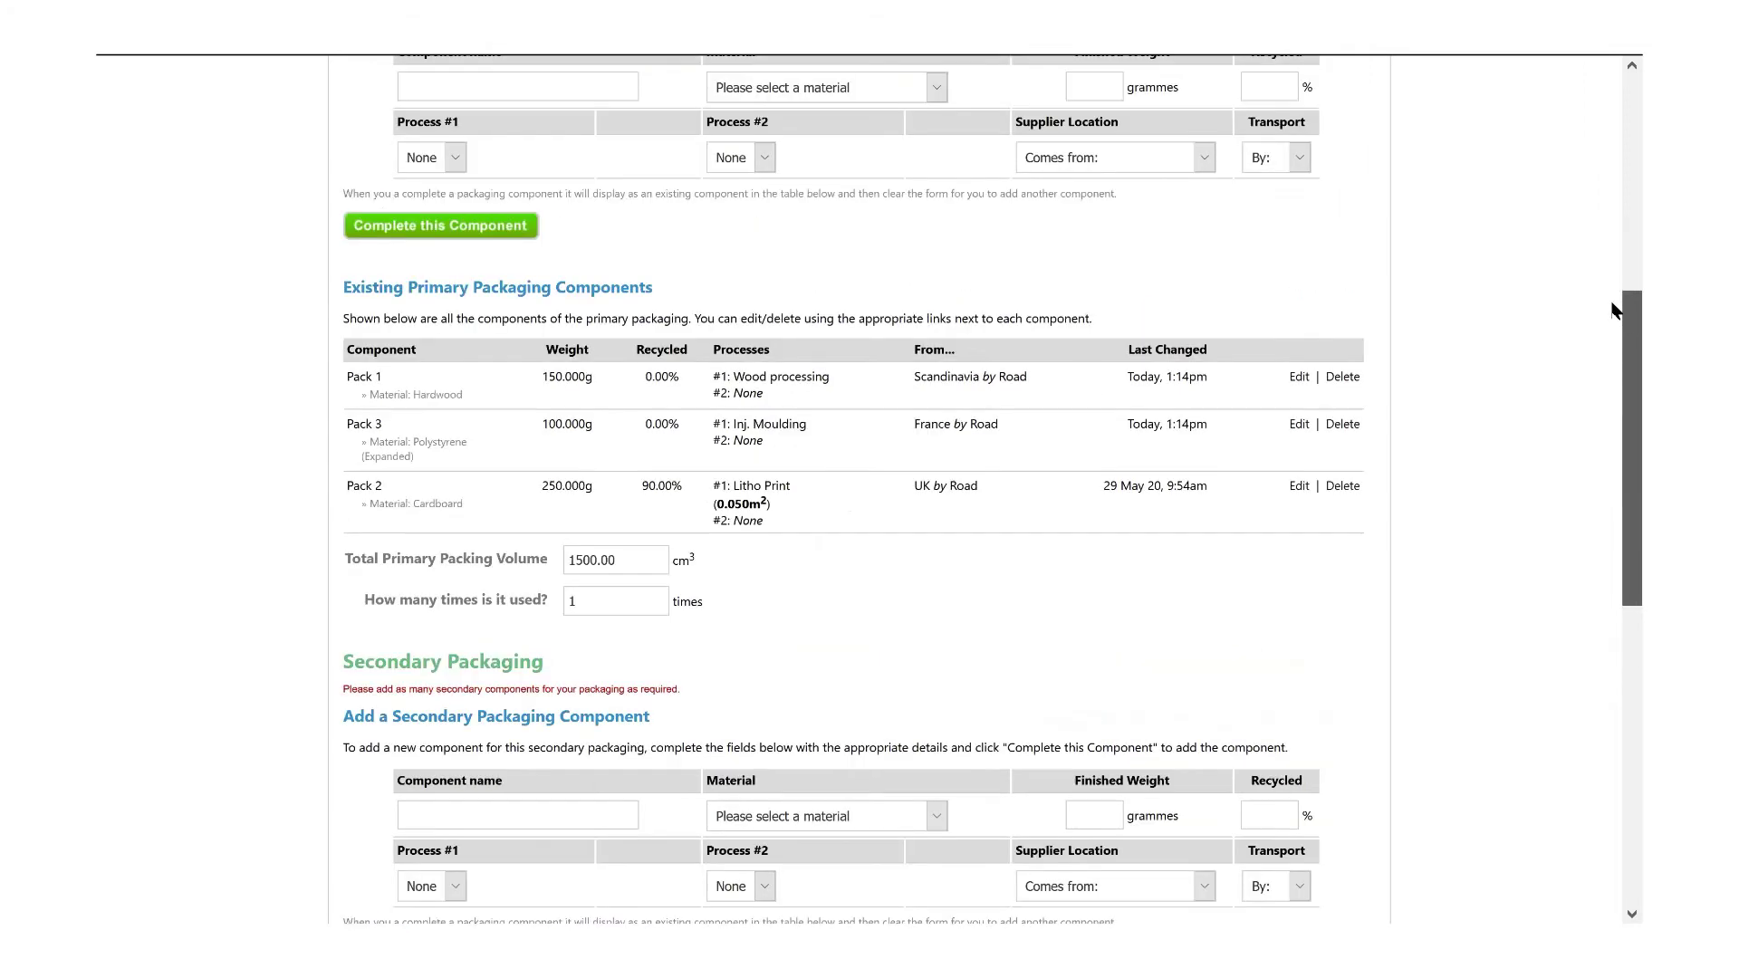
scroll(1613, 310, up, 2)
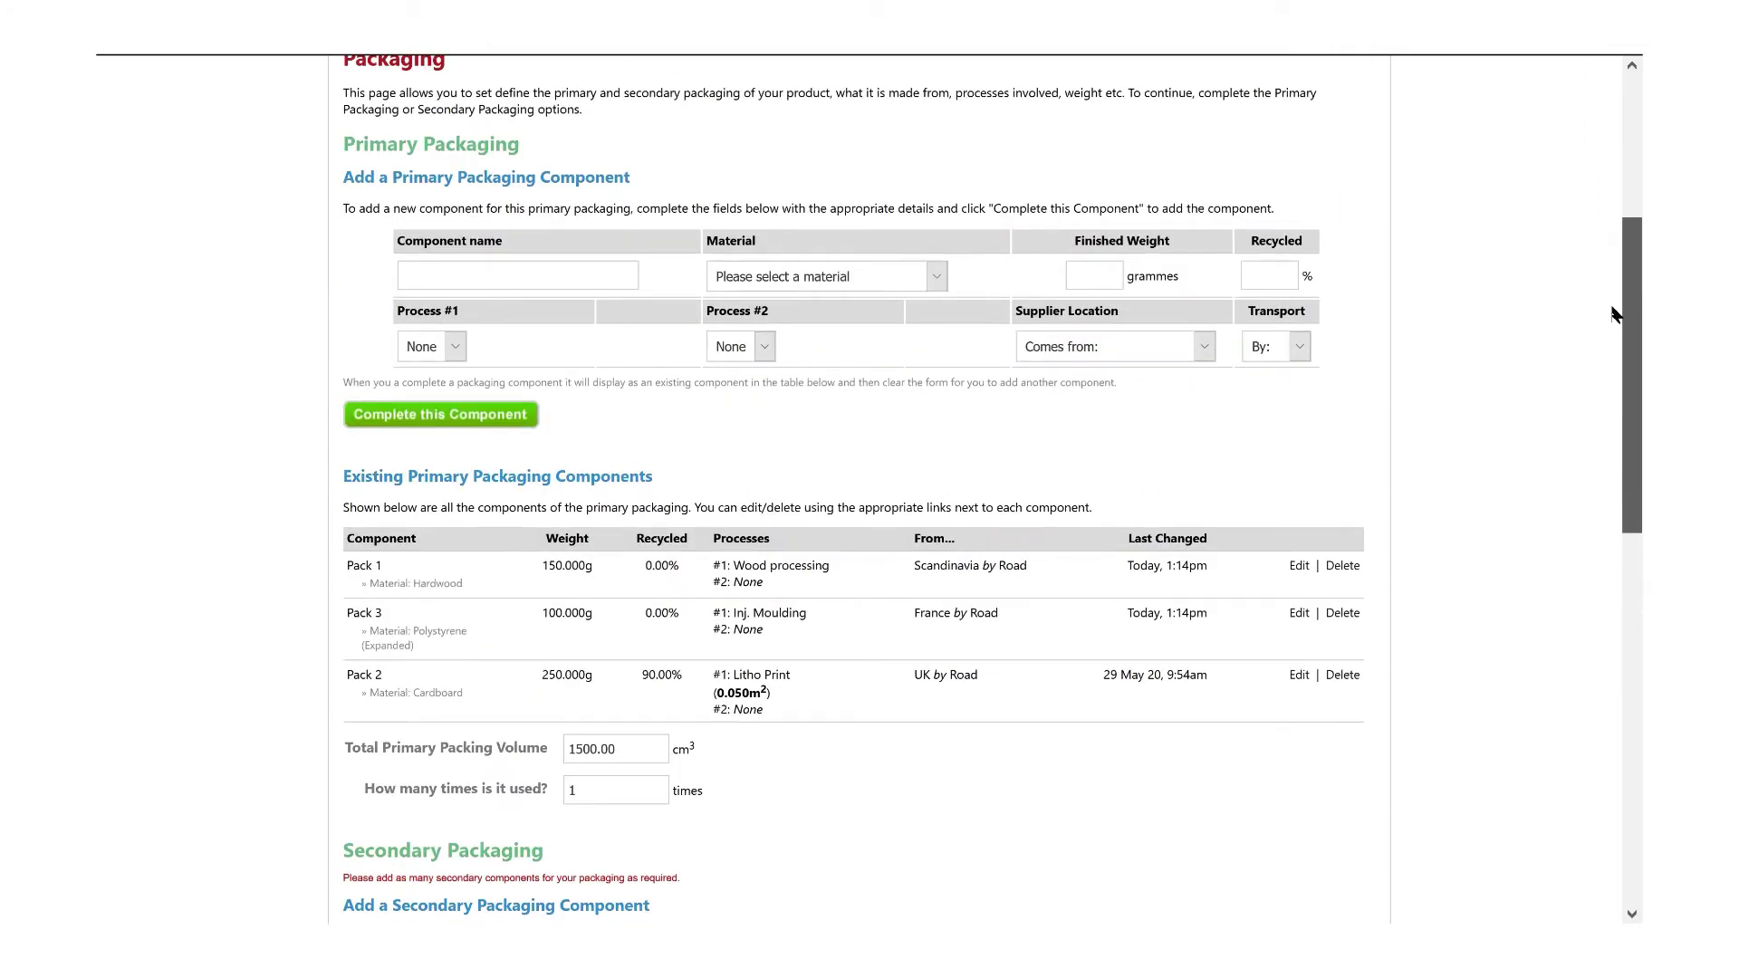
scroll(1613, 314, down, 1)
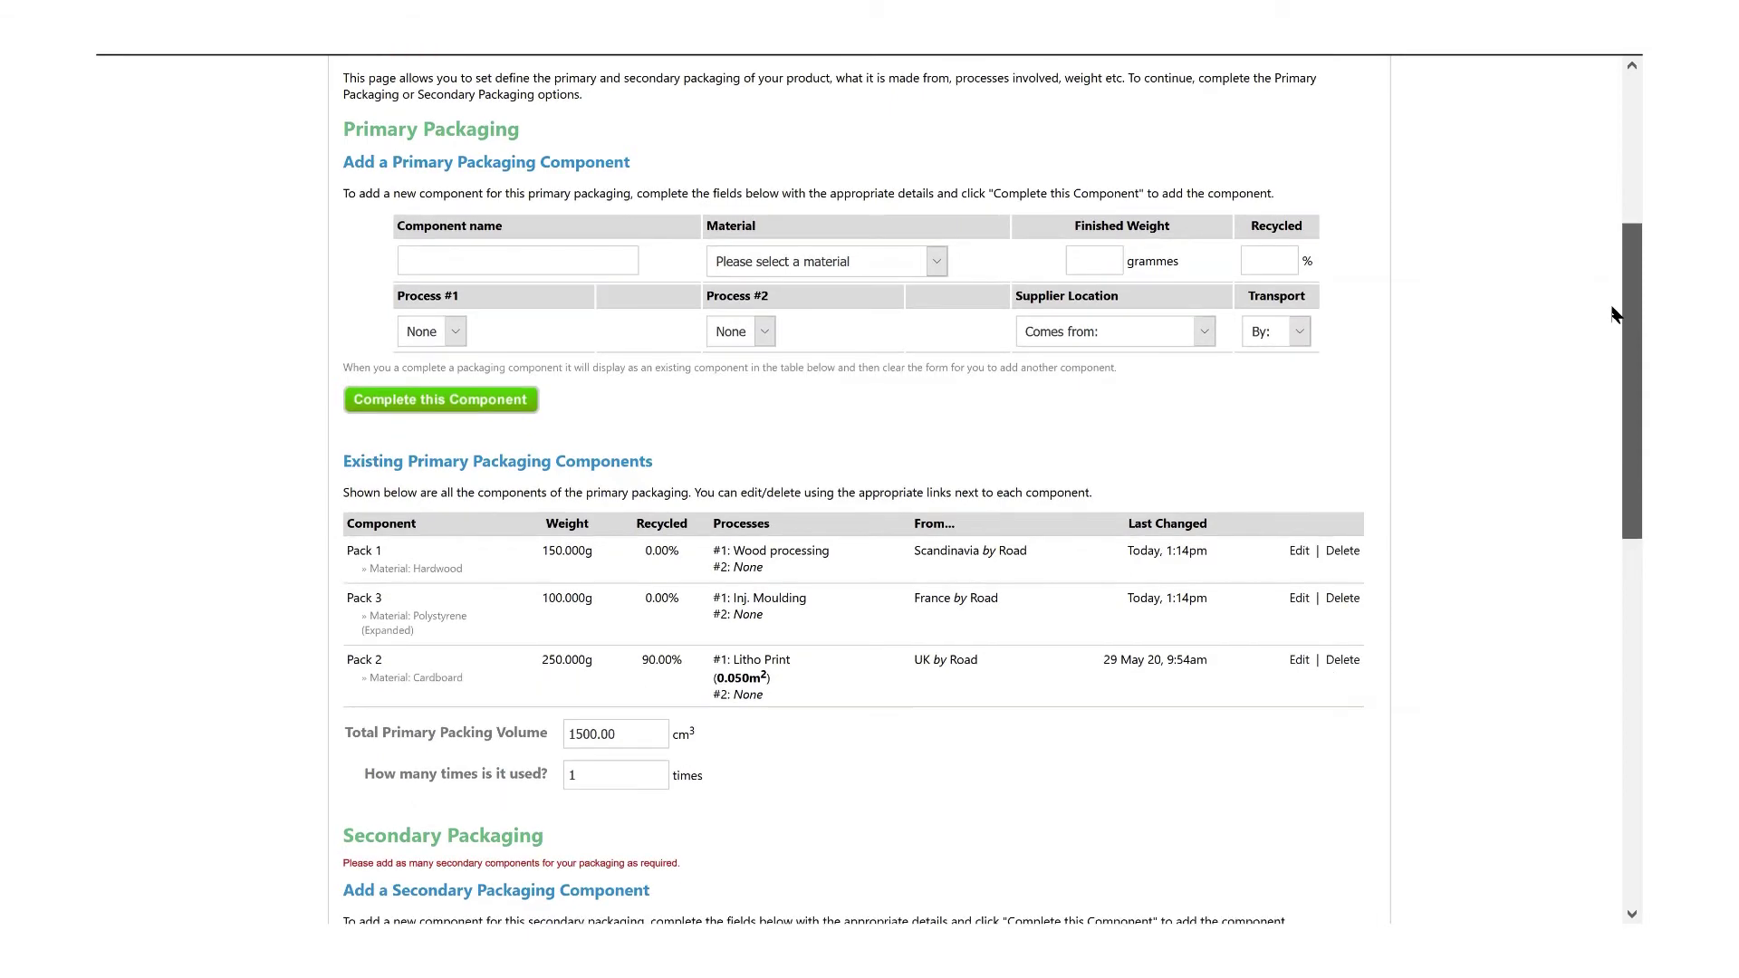
scroll(1615, 388, down, 1)
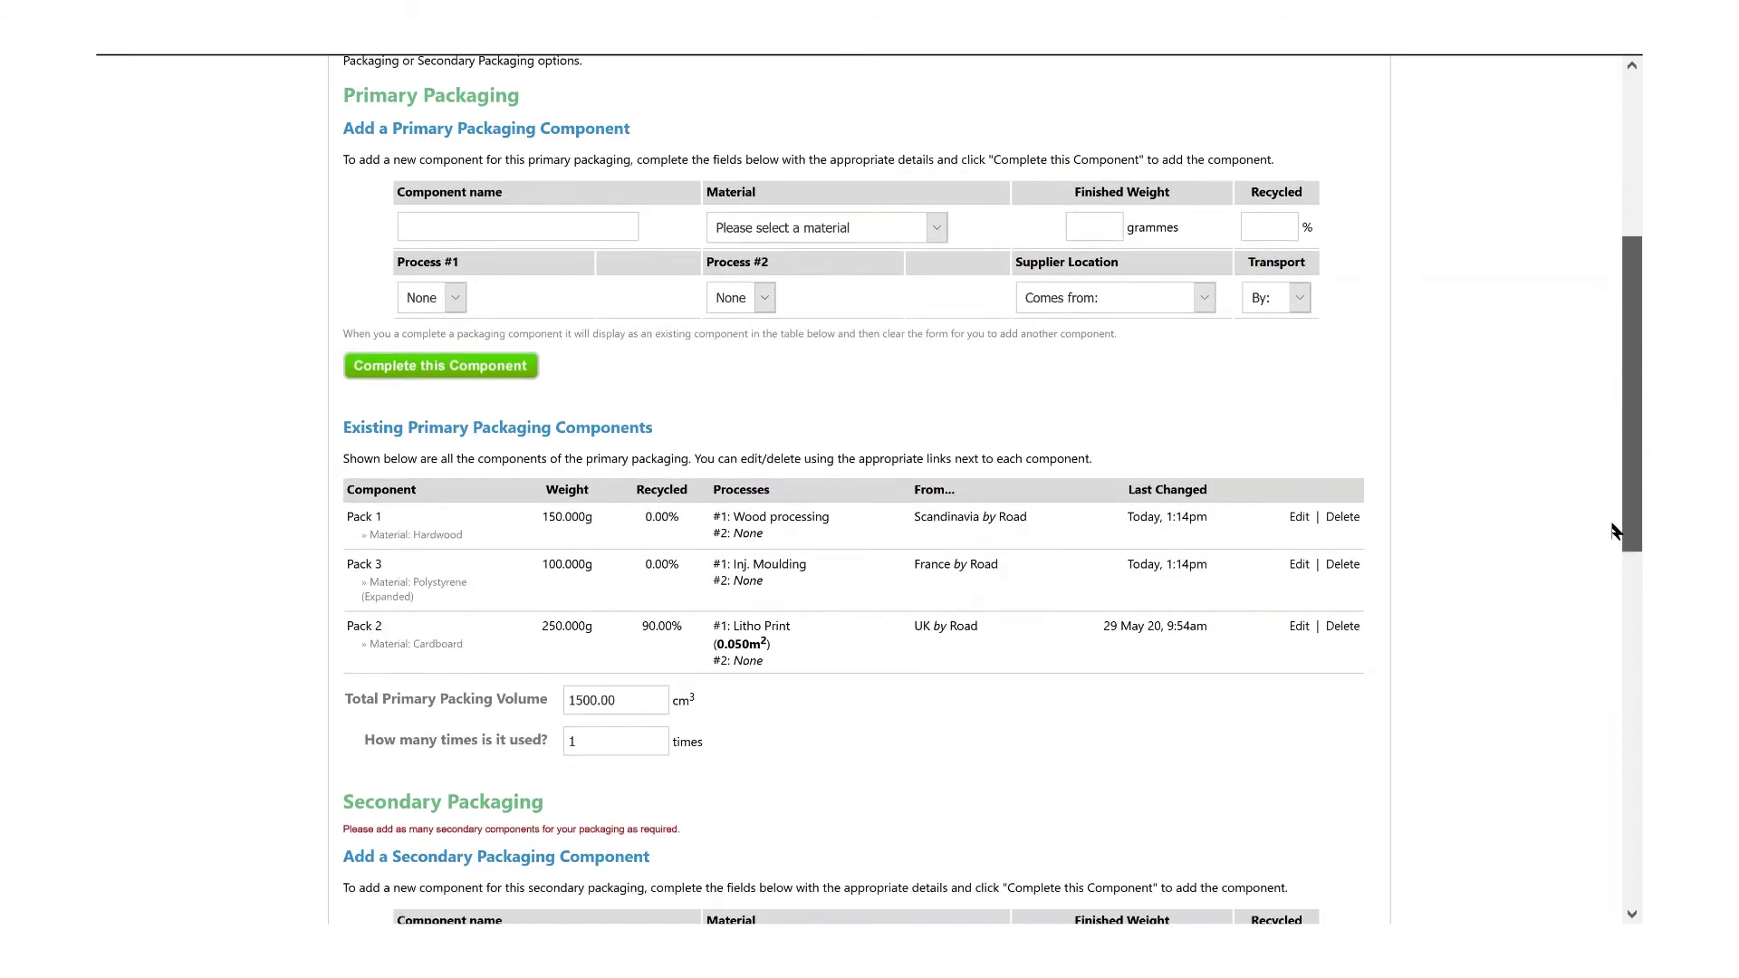
Review the secondary packaging component, its units, volume and reuse fields, and the Primary and Secondary Packaging Summary
scroll(1616, 587, down, 3)
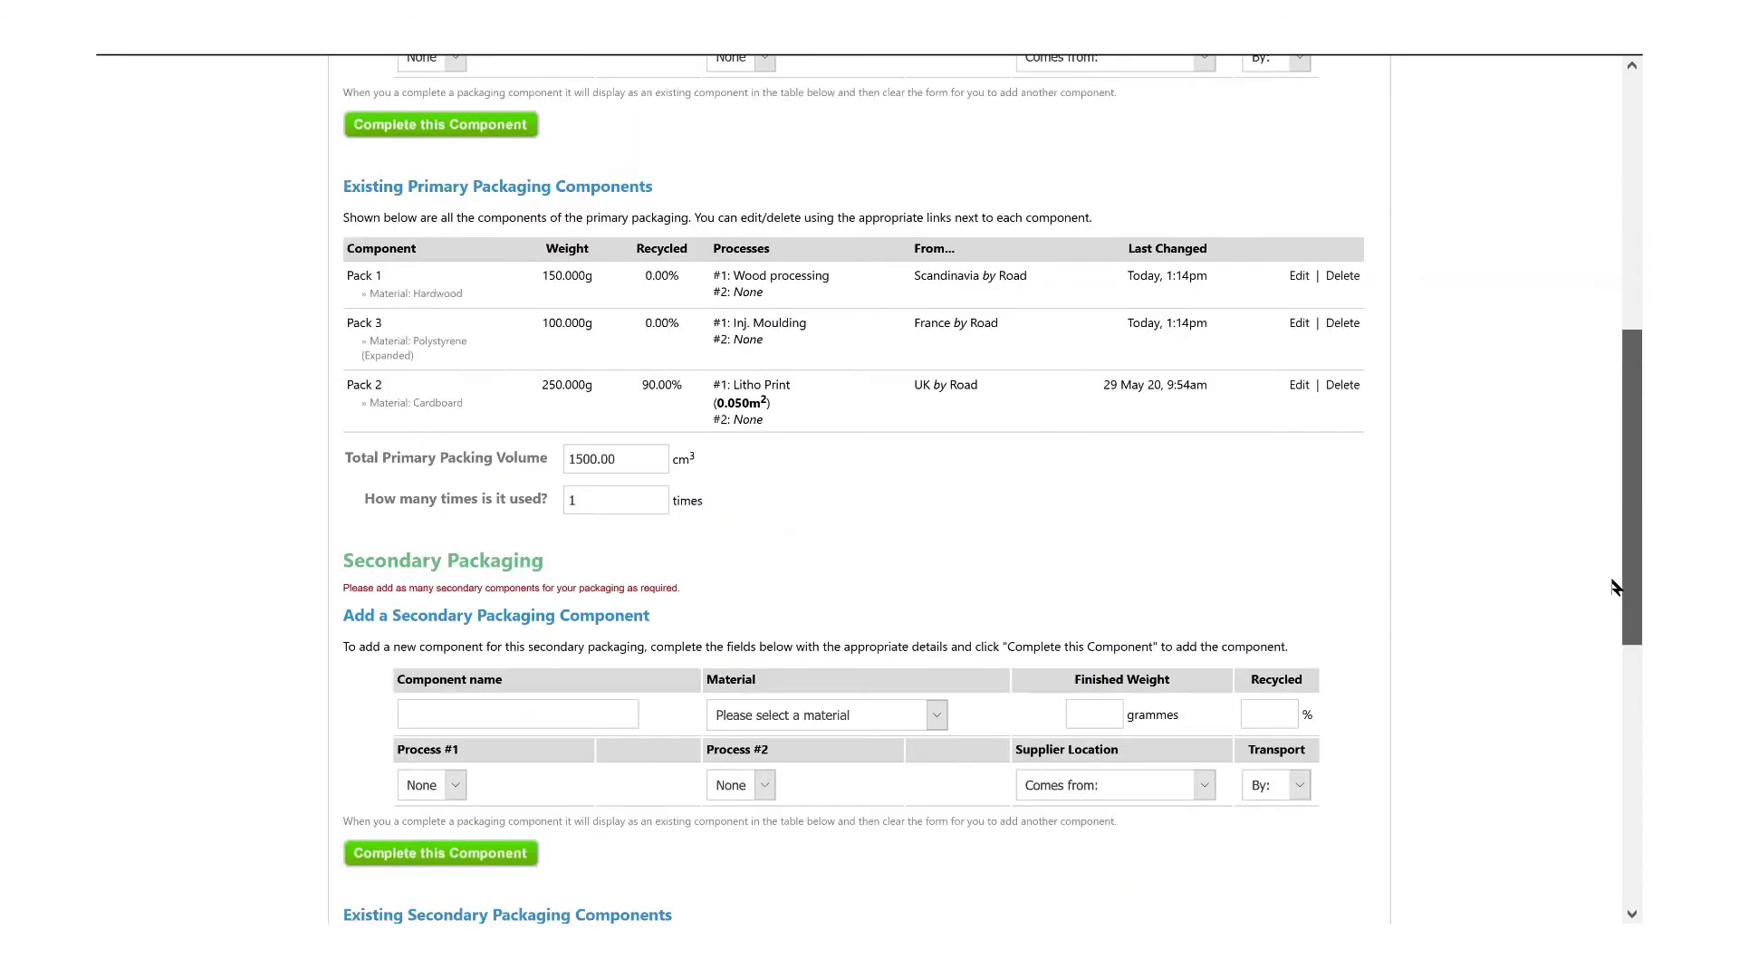
scroll(1617, 587, down, 5)
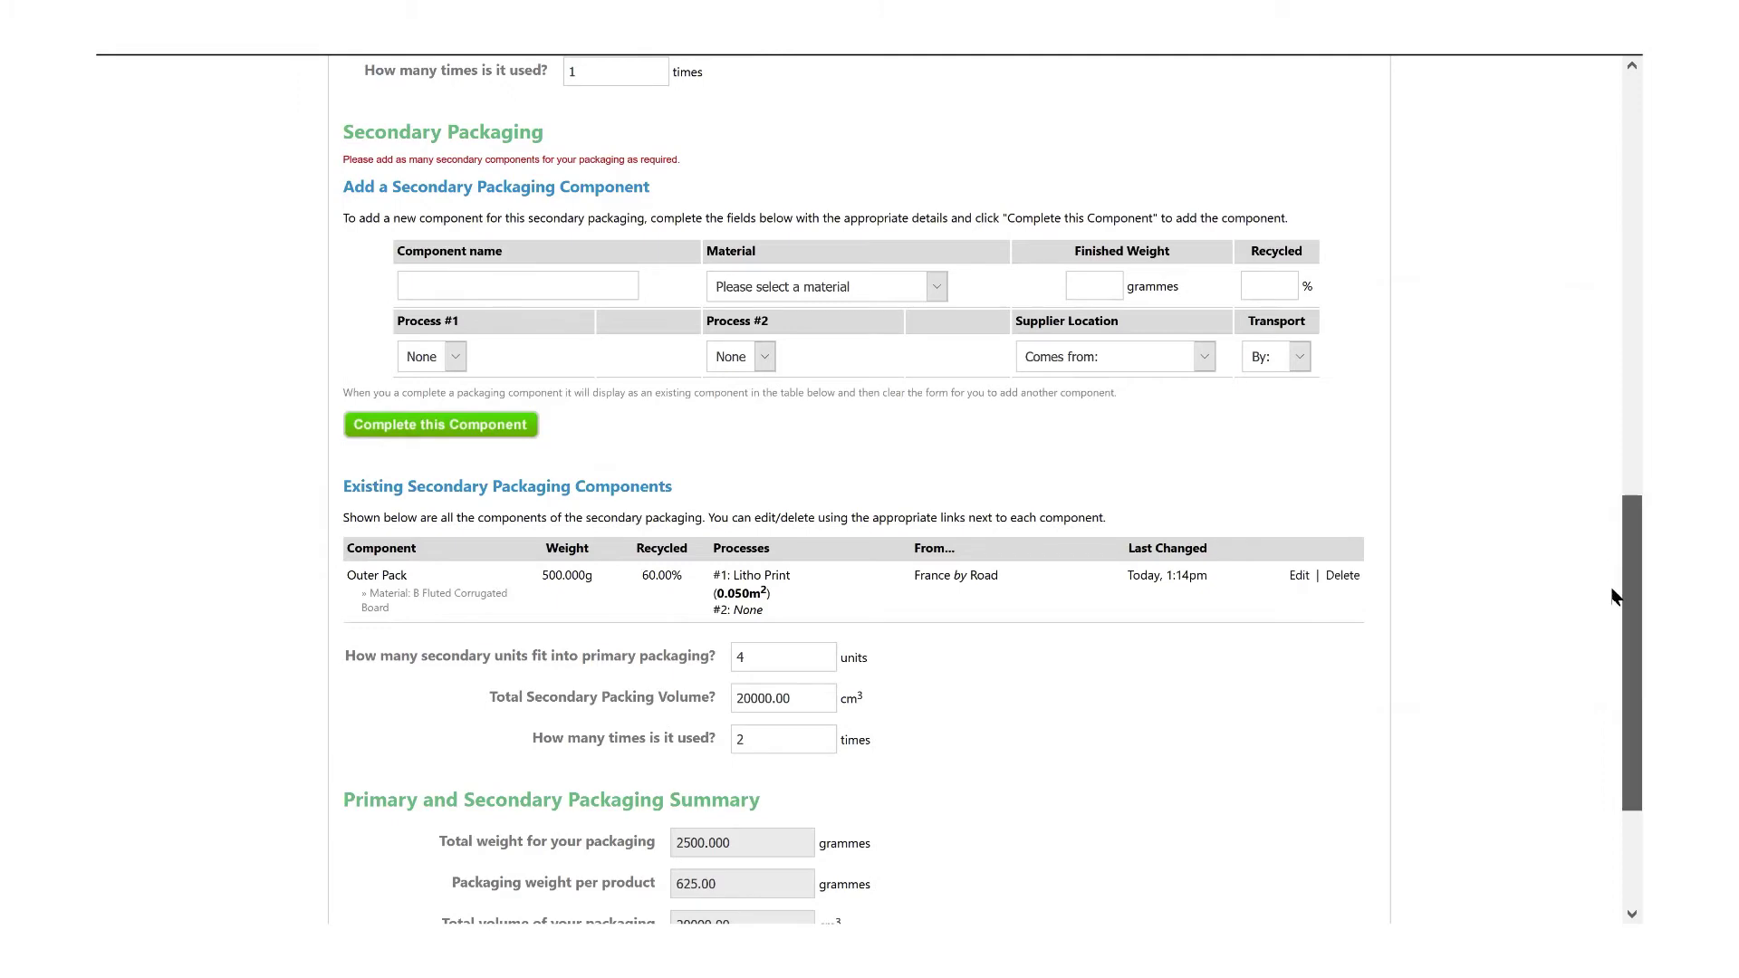
scroll(1012, 446, down, 3)
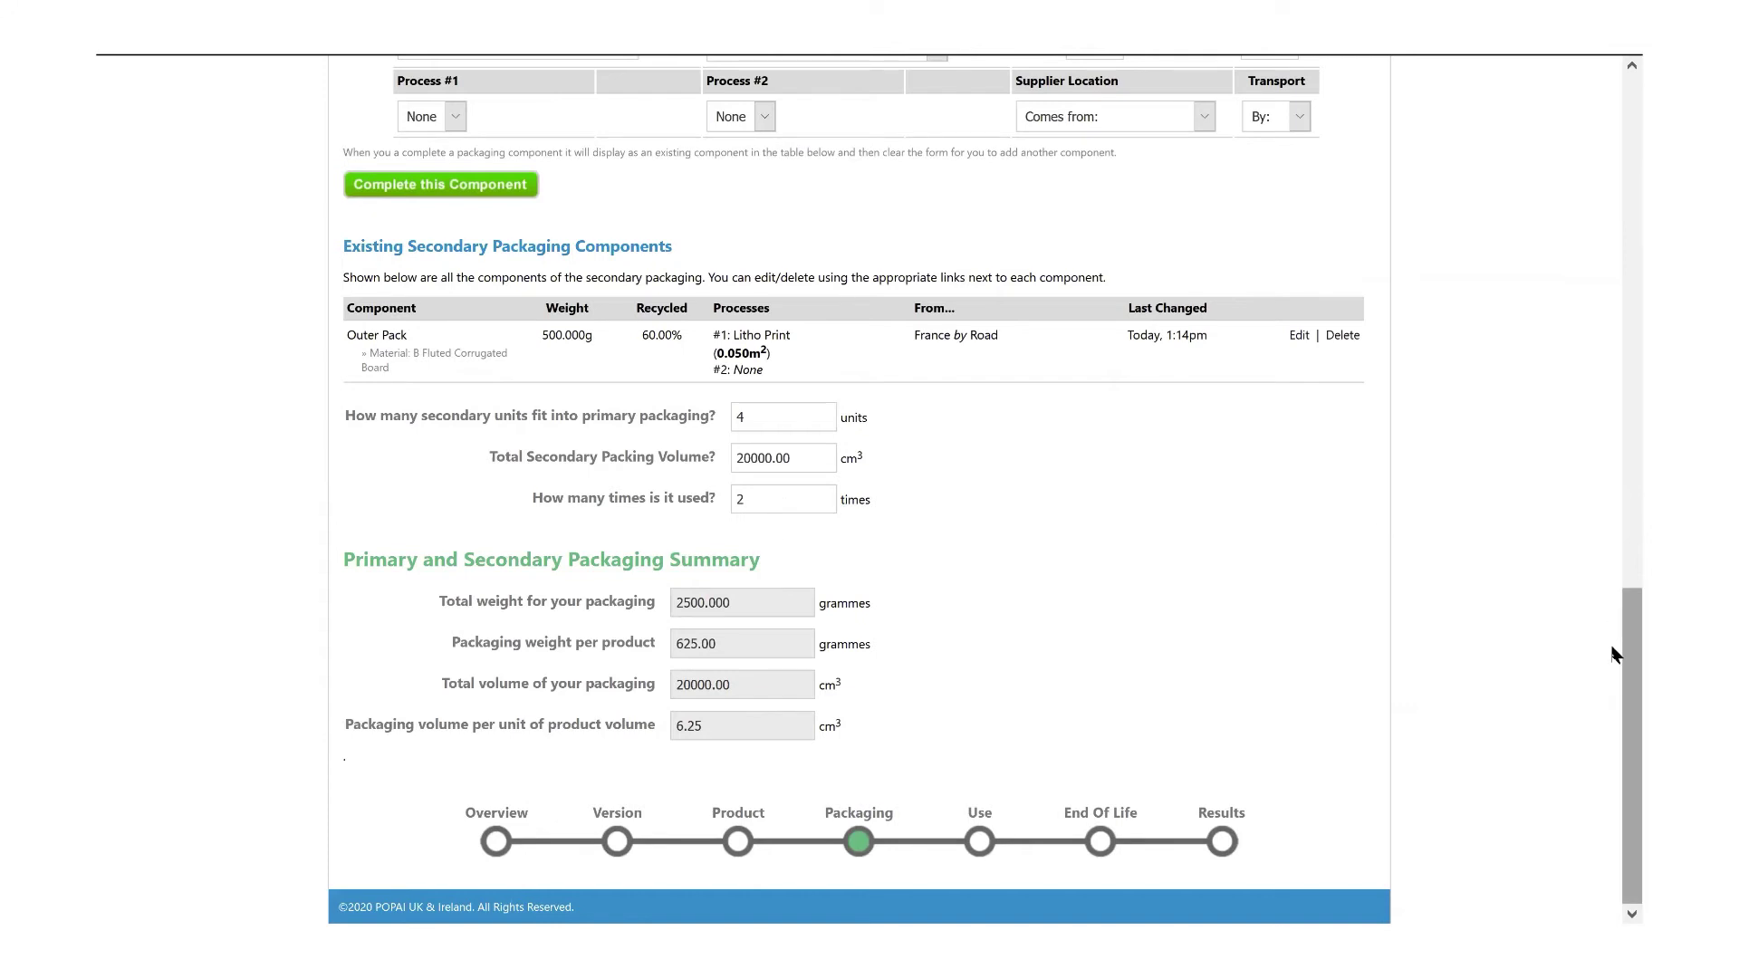
drag(1615, 654, 1615, 642)
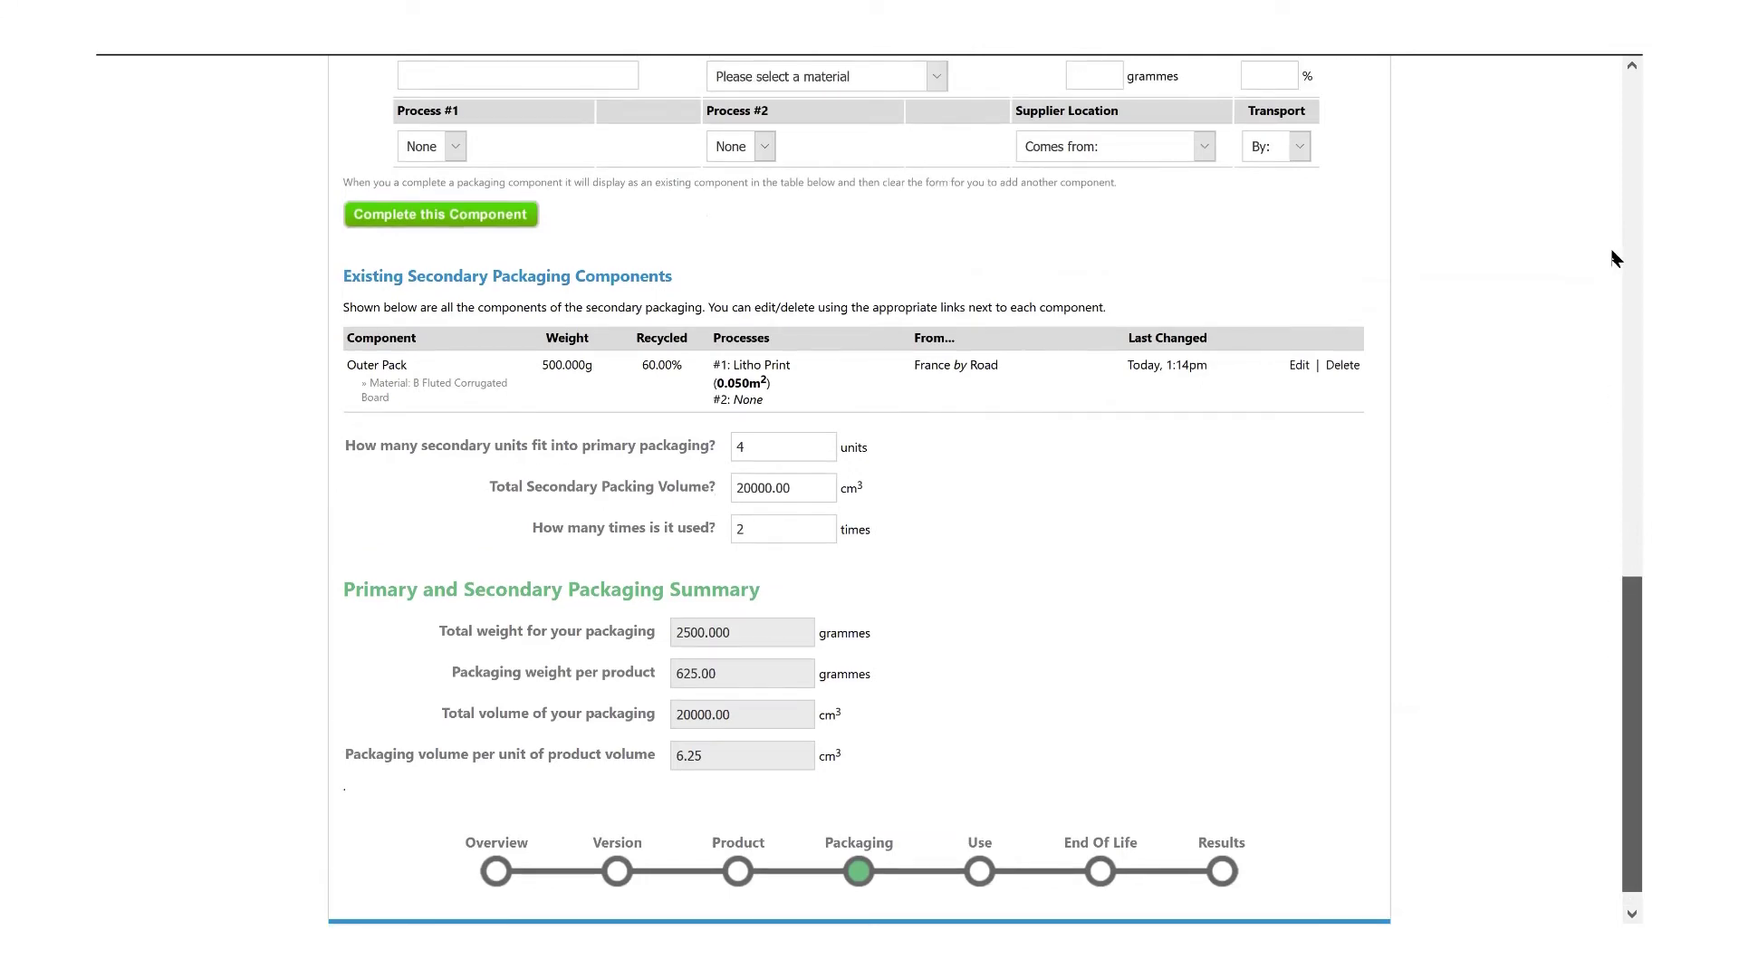
Open the Use stage and review the product's wattage, hours used per week and annual electricity usage
scroll(1615, 62, up, 8)
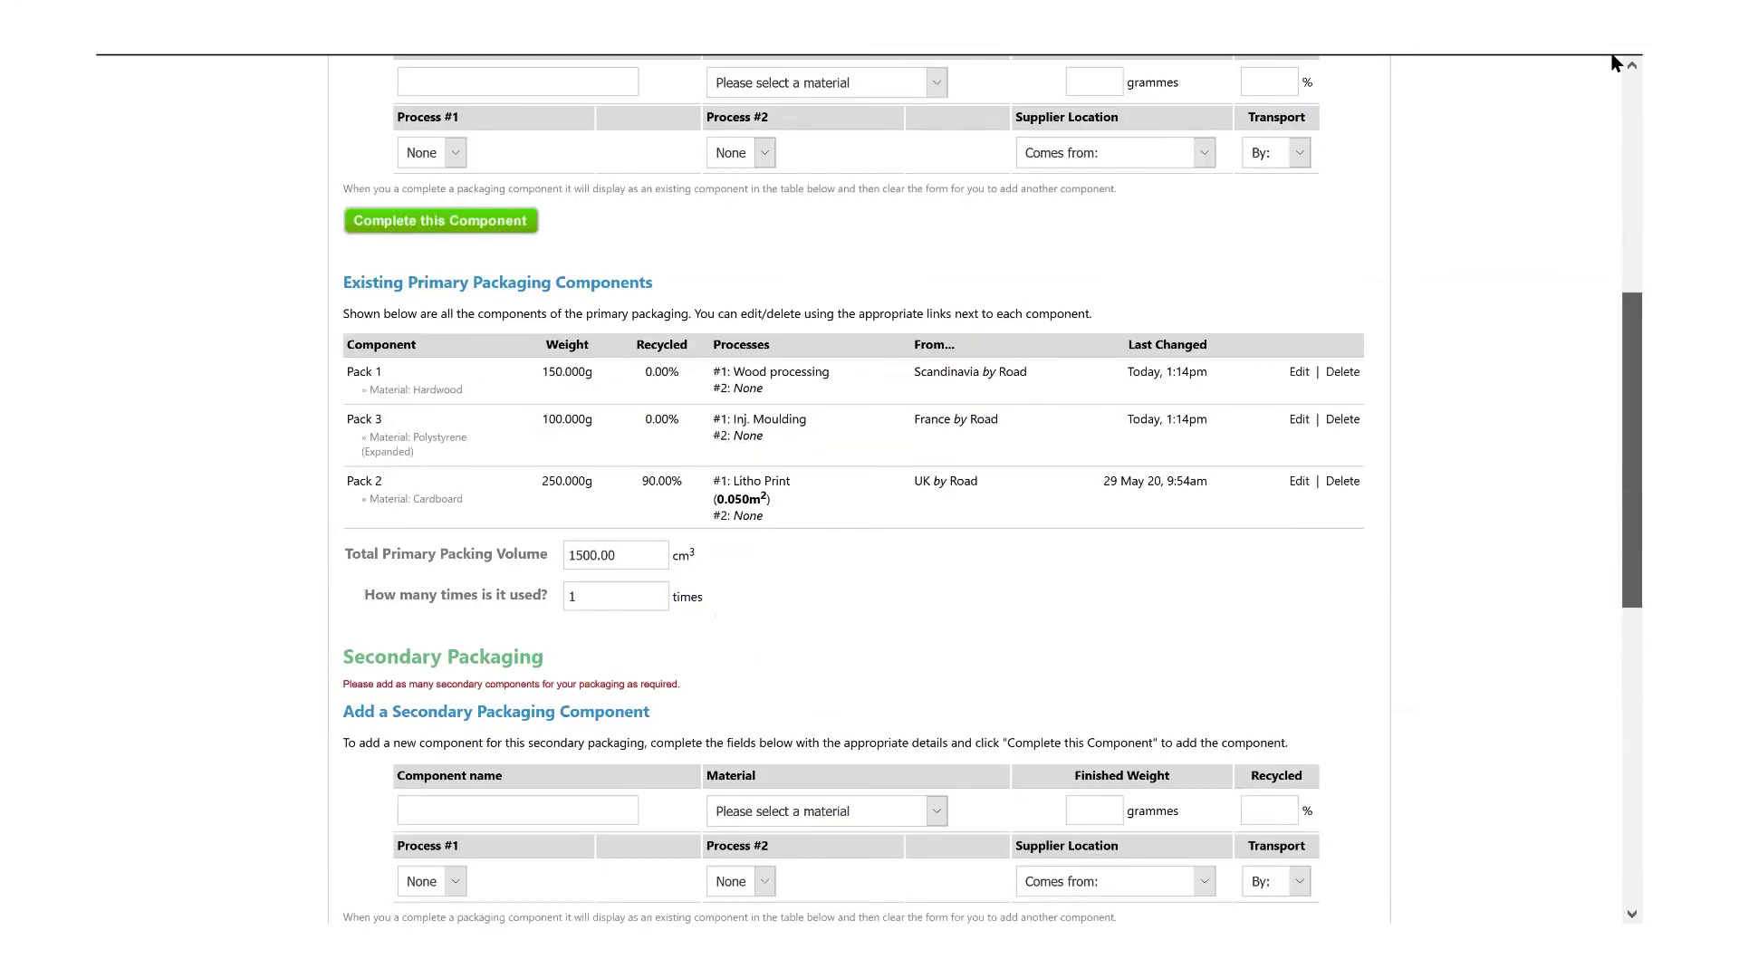
scroll(1615, 61, up, 4)
mouse_move(1543, 55)
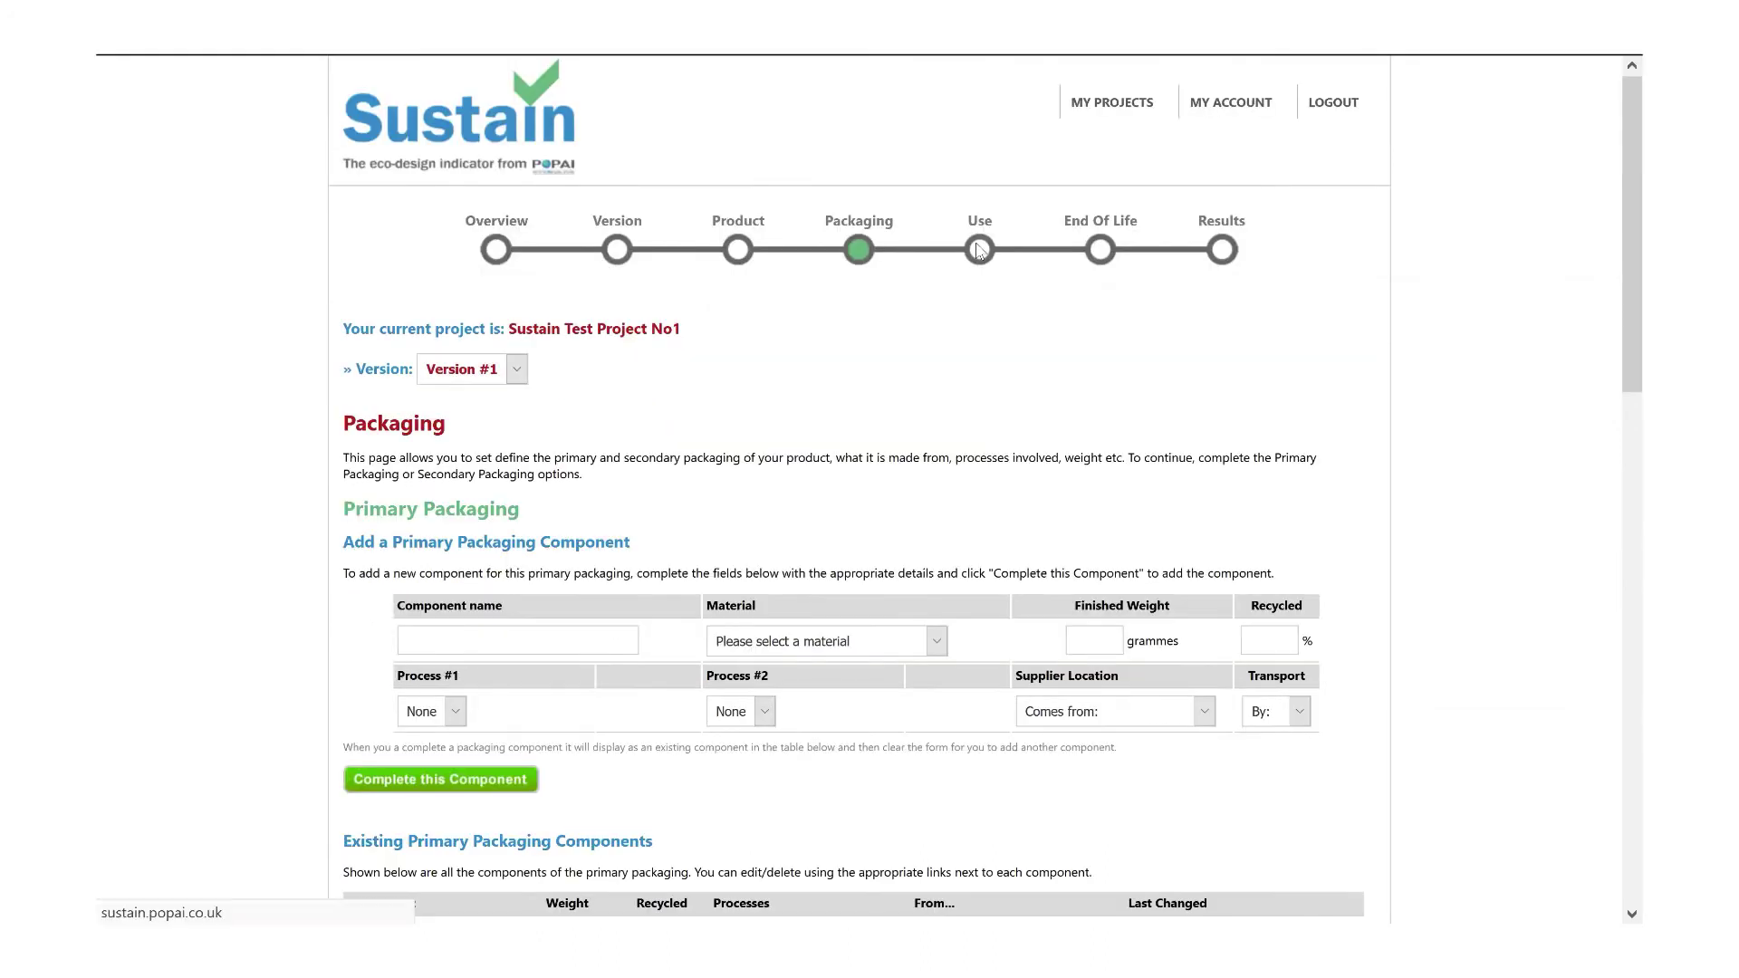
click(979, 250)
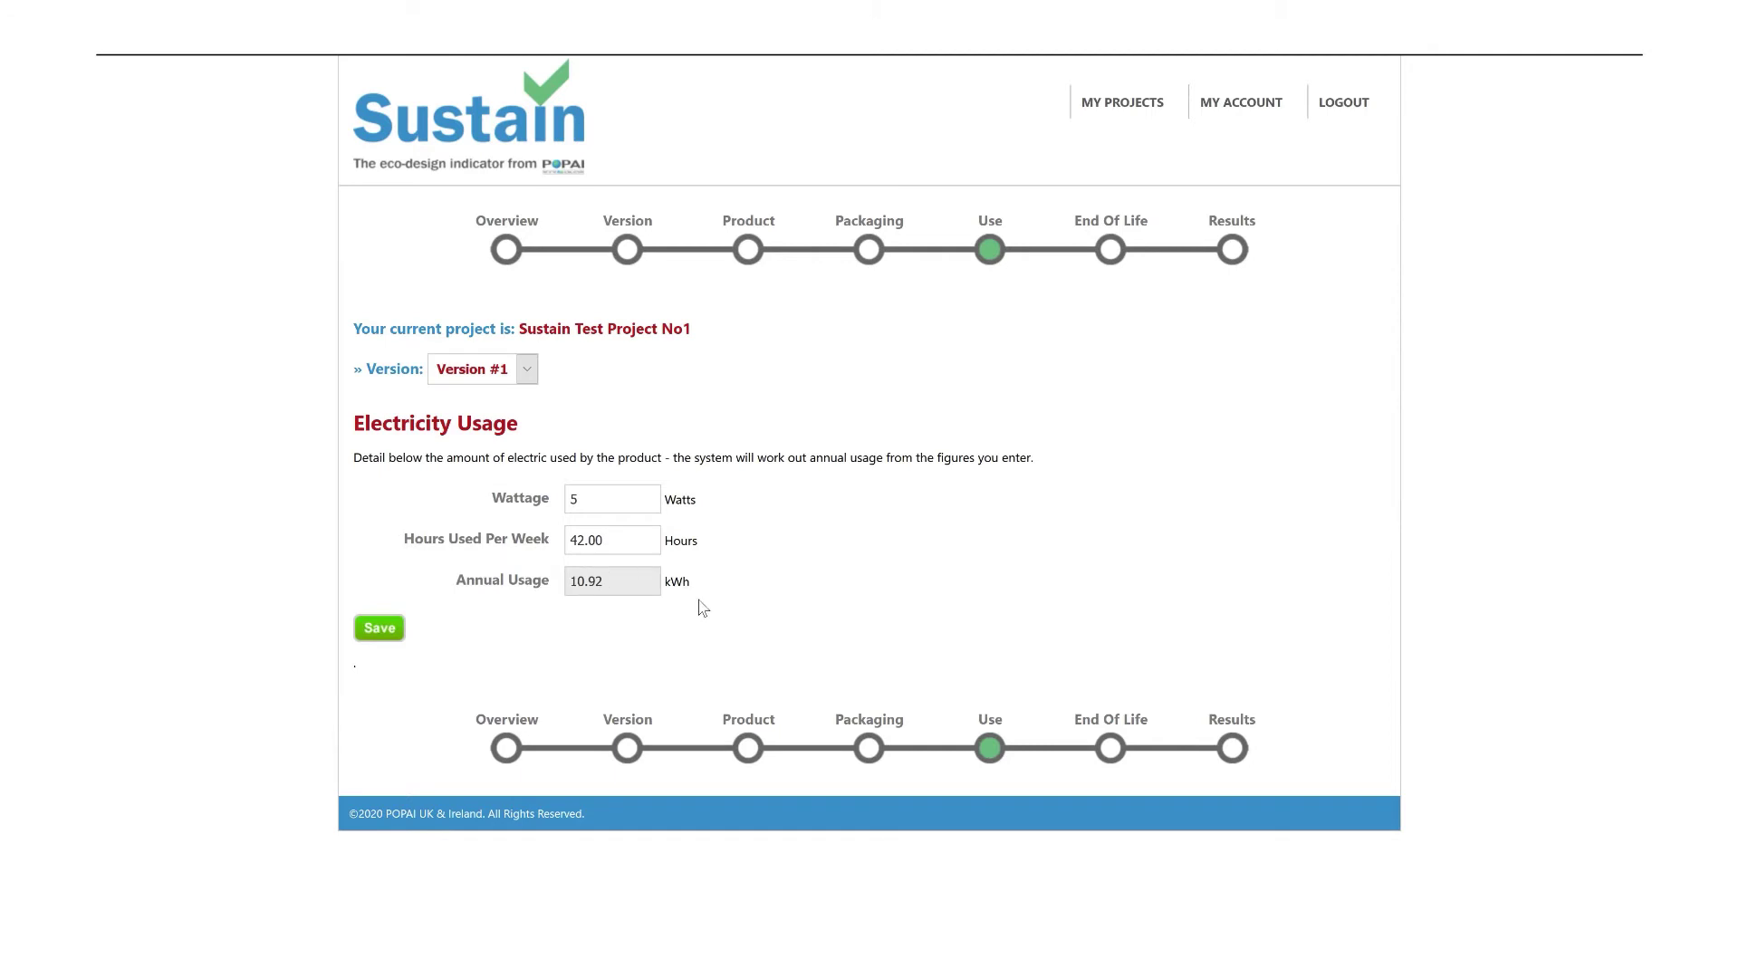
Open the End Of Life stage and review the disposal options for product and packaging components, keeping Component 1 as Recycled
right_click(1109, 259)
click(1109, 259)
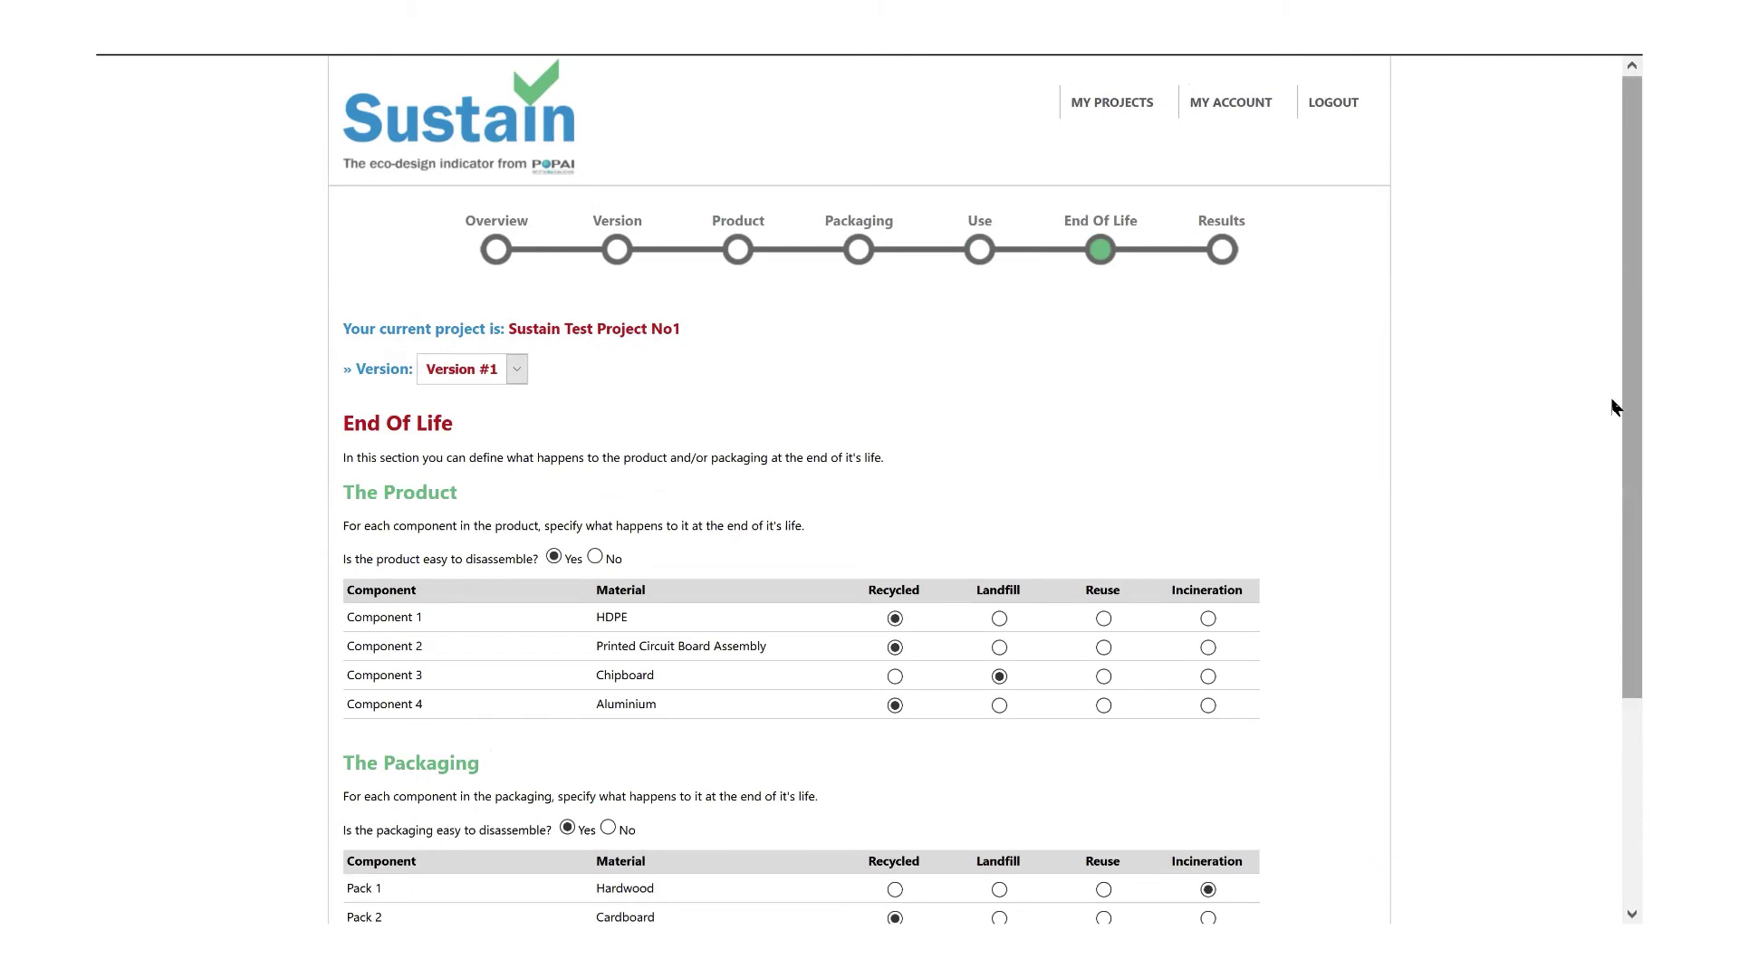
scroll(1615, 407, down, 1)
scroll(1615, 471, down, 3)
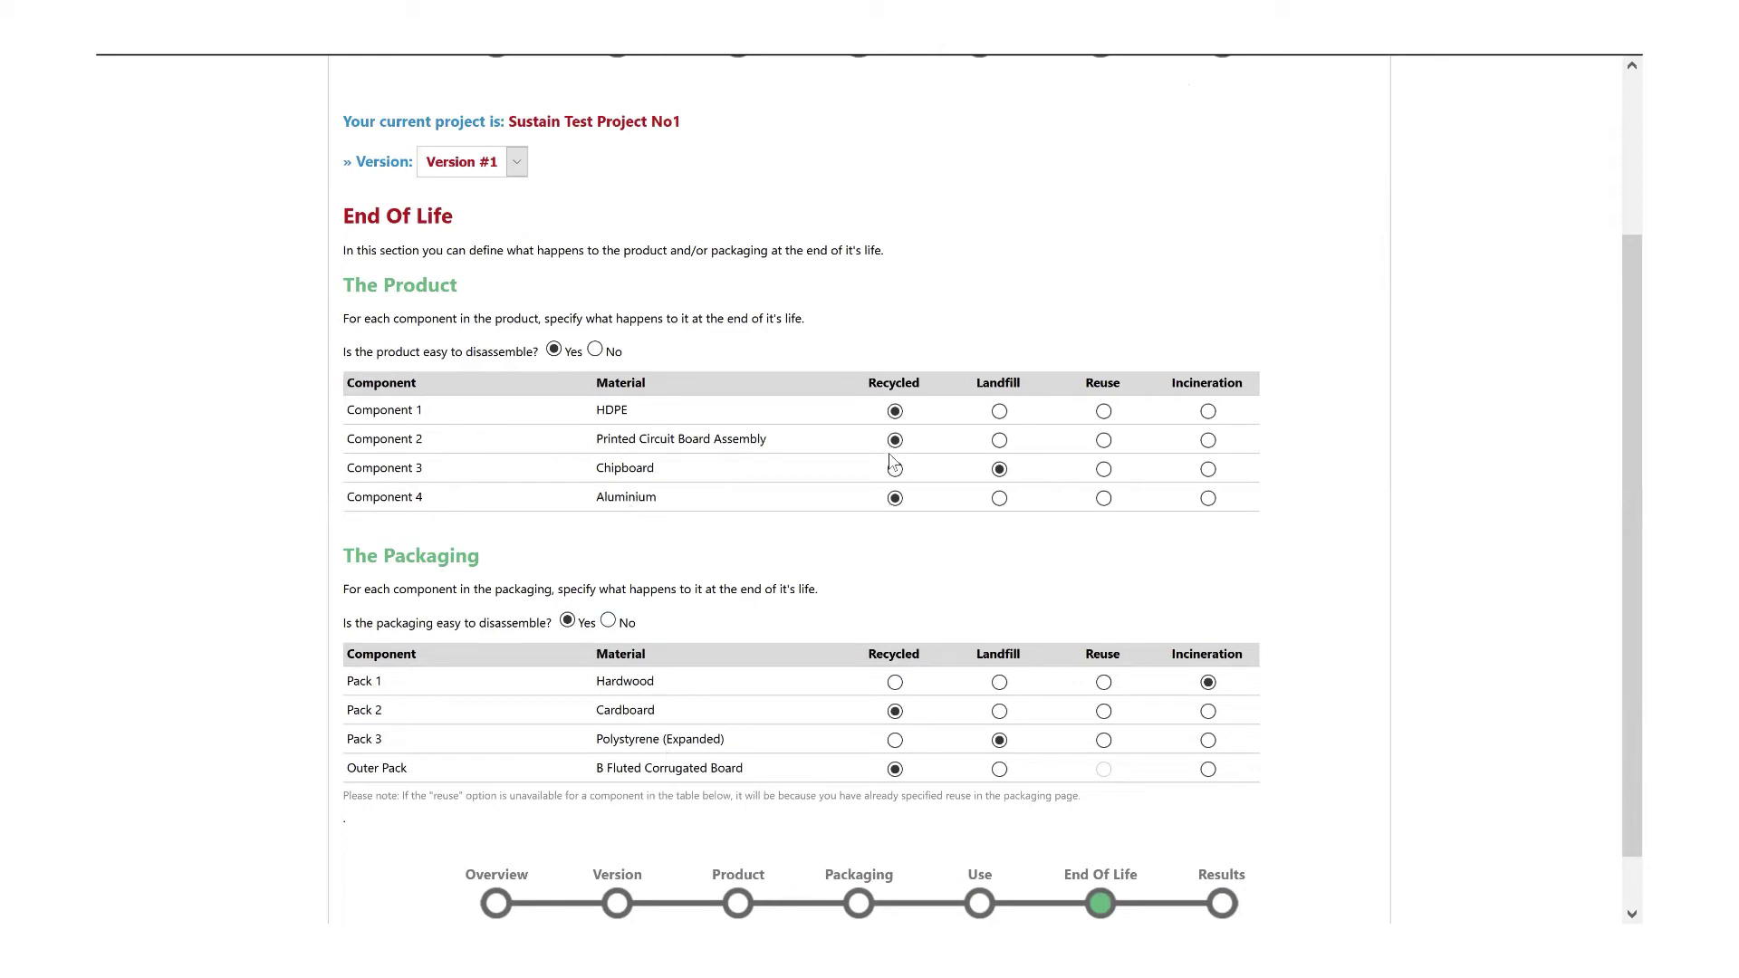
click(897, 413)
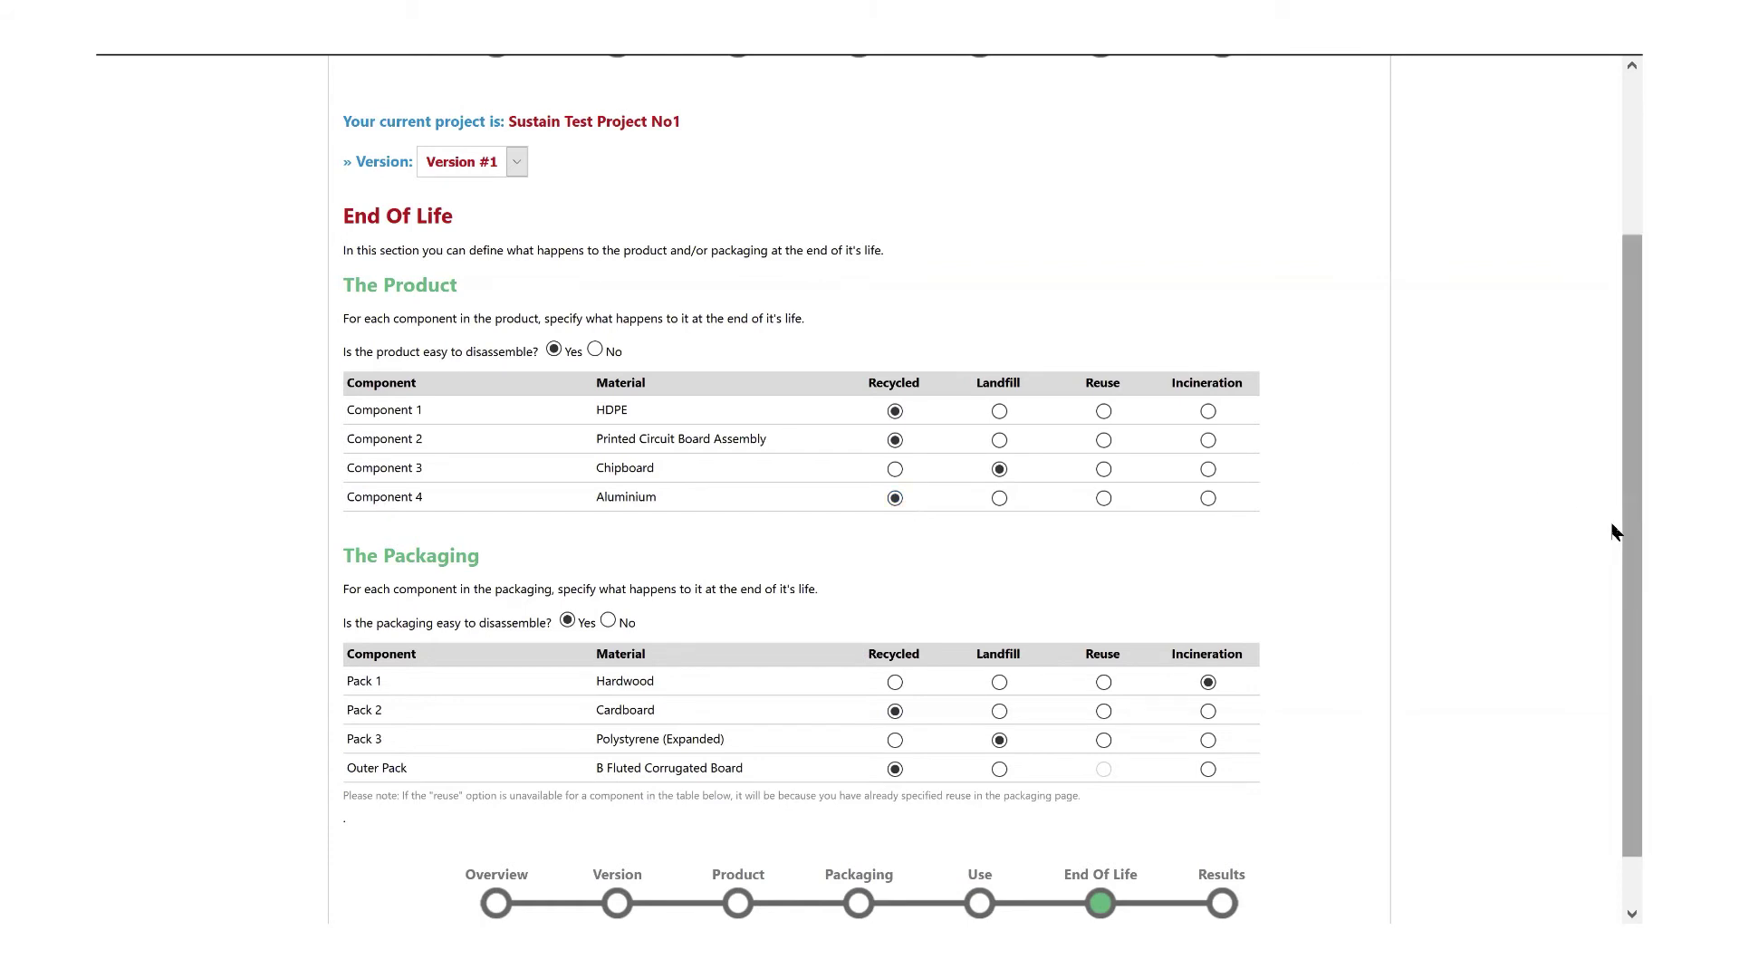
scroll(1616, 528, up, 1)
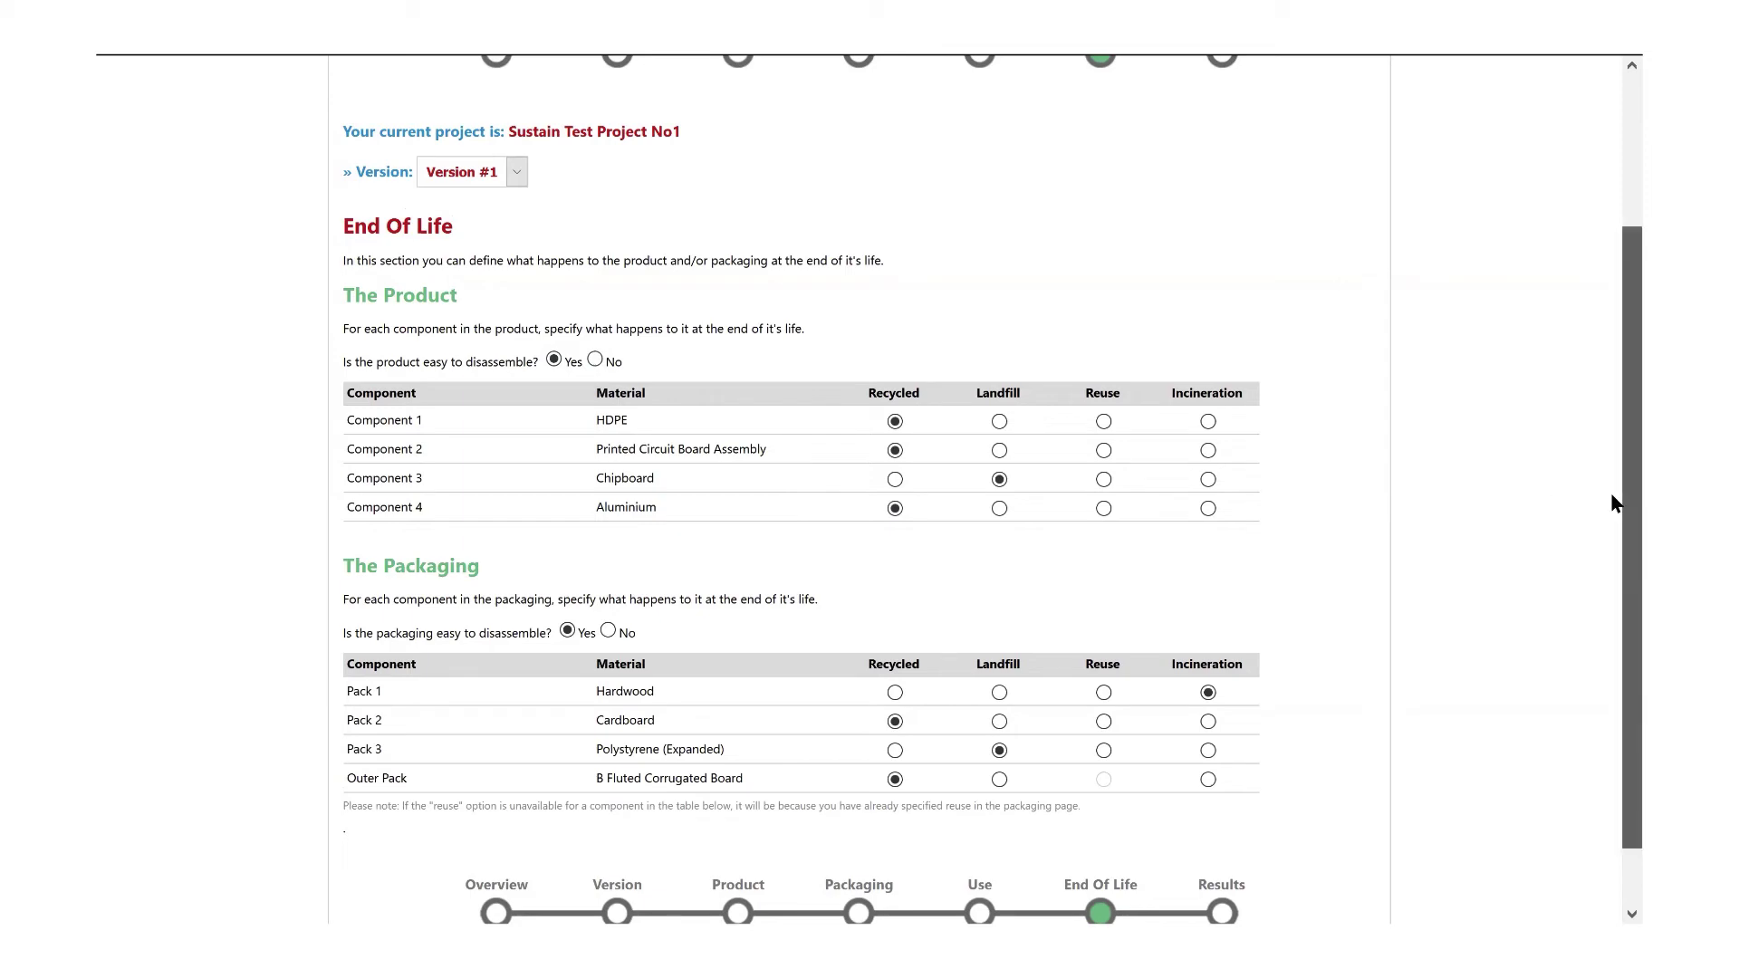
scroll(1613, 317, up, 3)
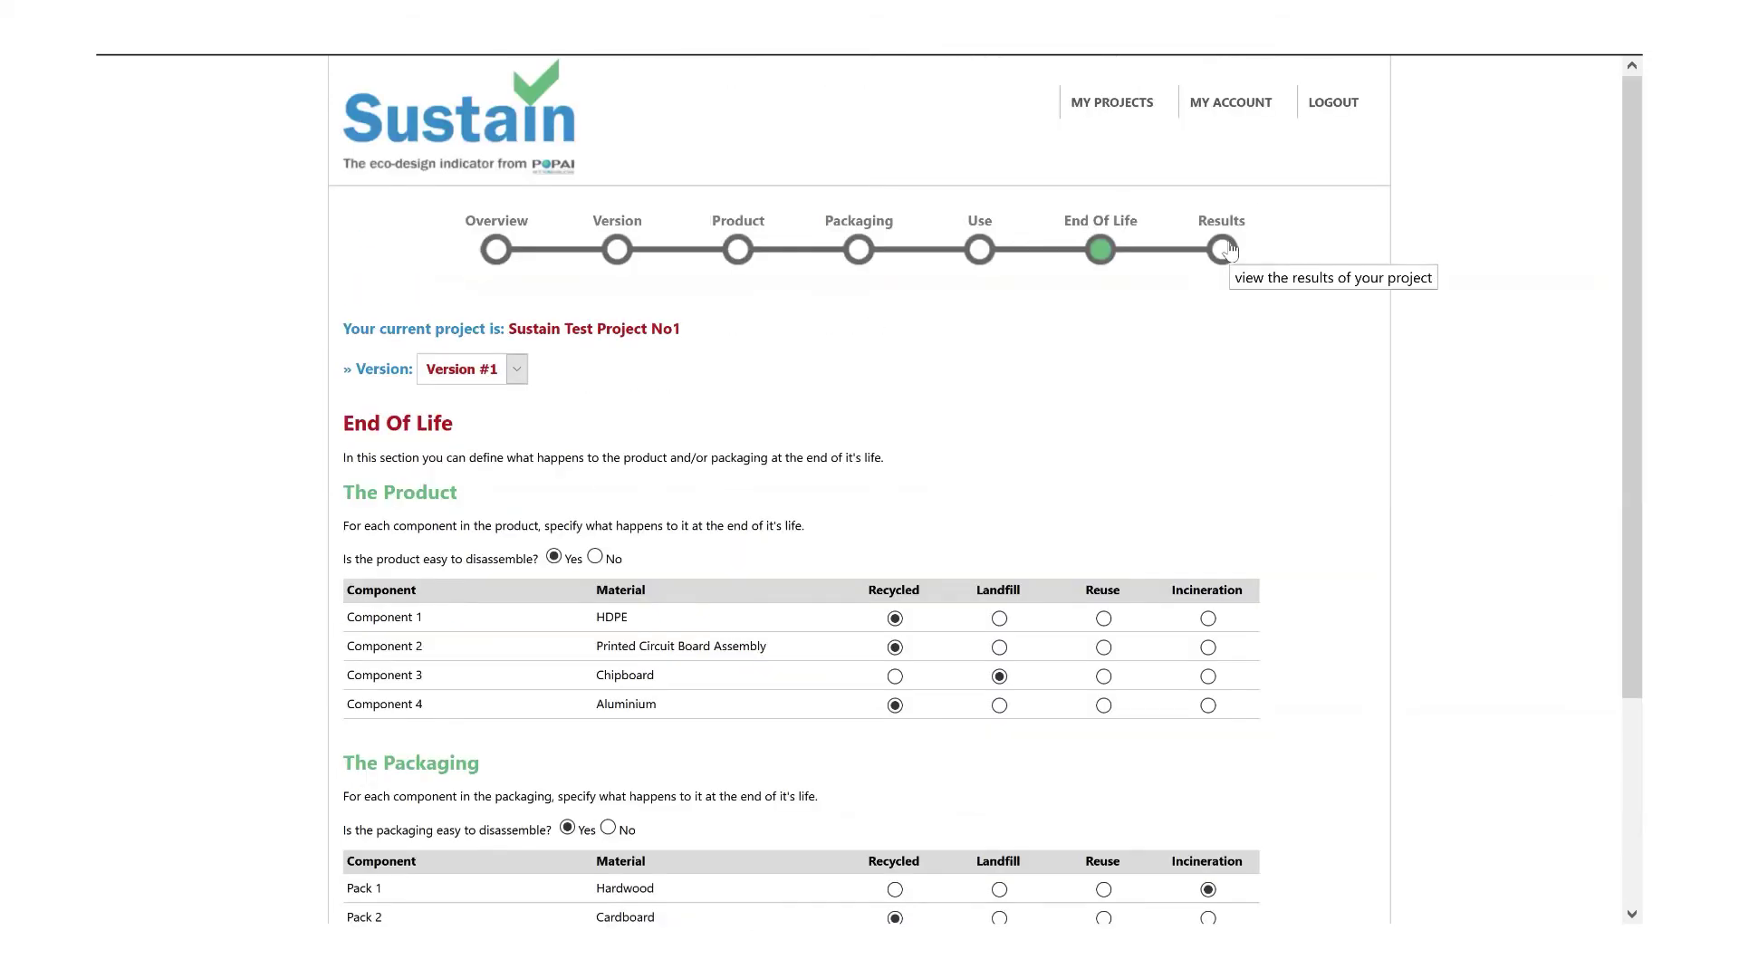
Open the Results stage and examine the radar chart, version scores and product result tables for Version #1 and Version #2
click(1229, 257)
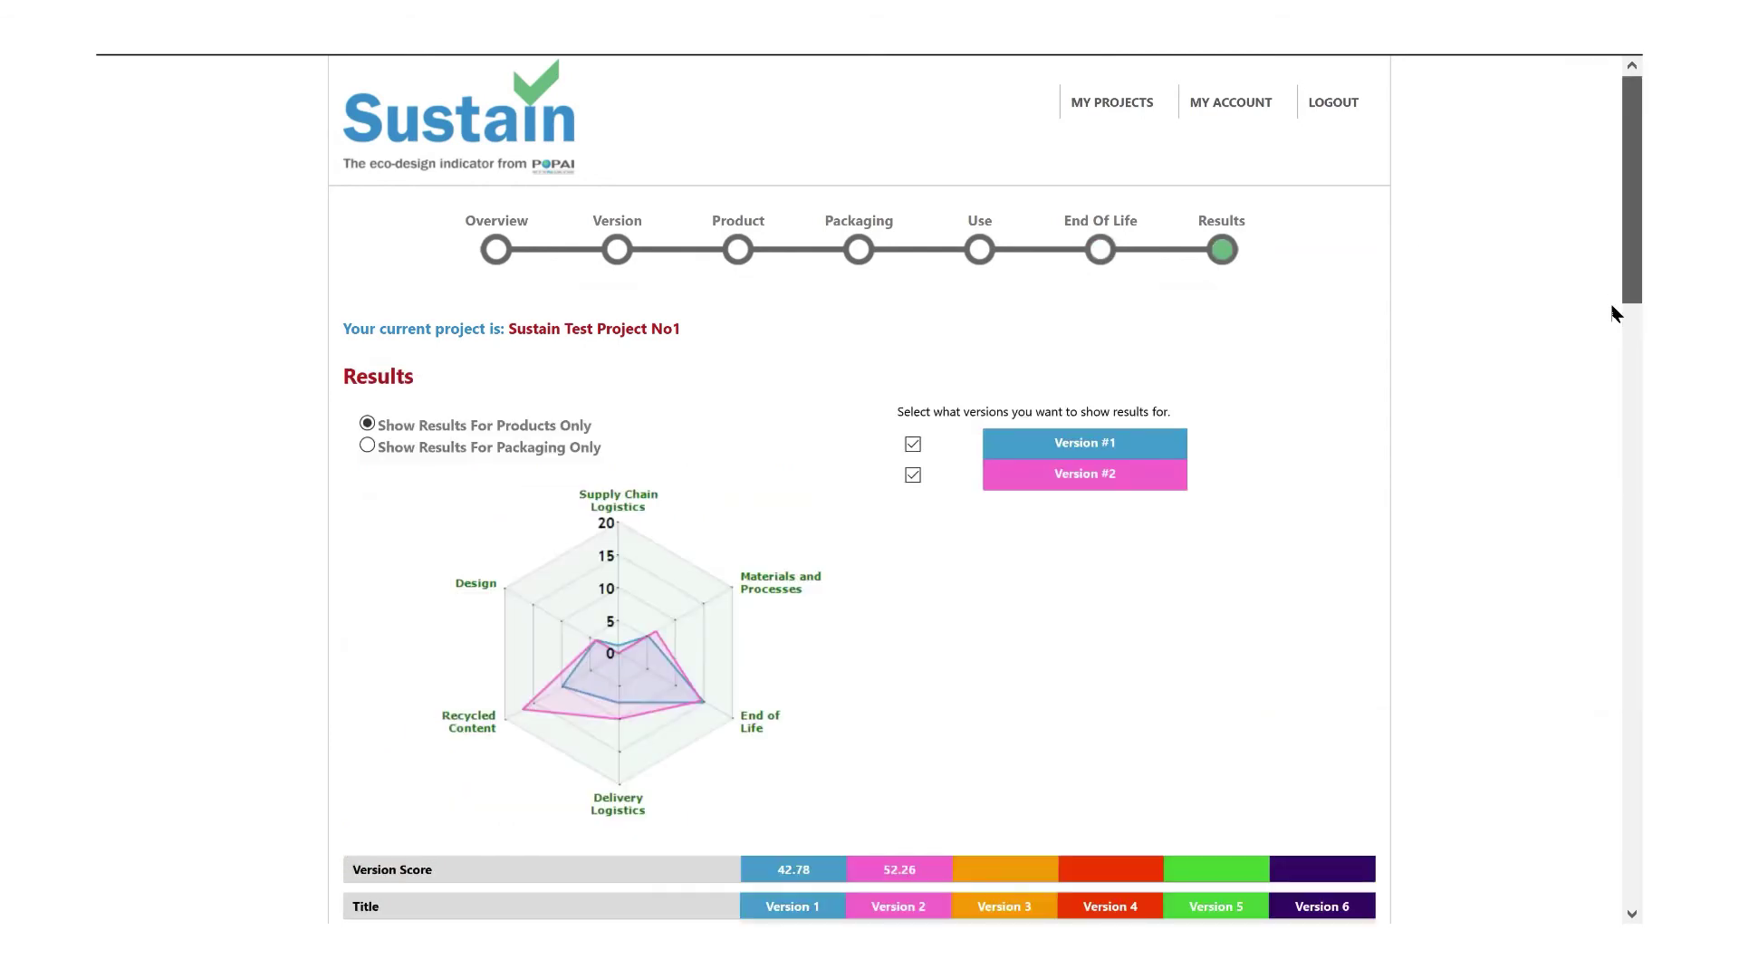
scroll(1613, 324, down, 3)
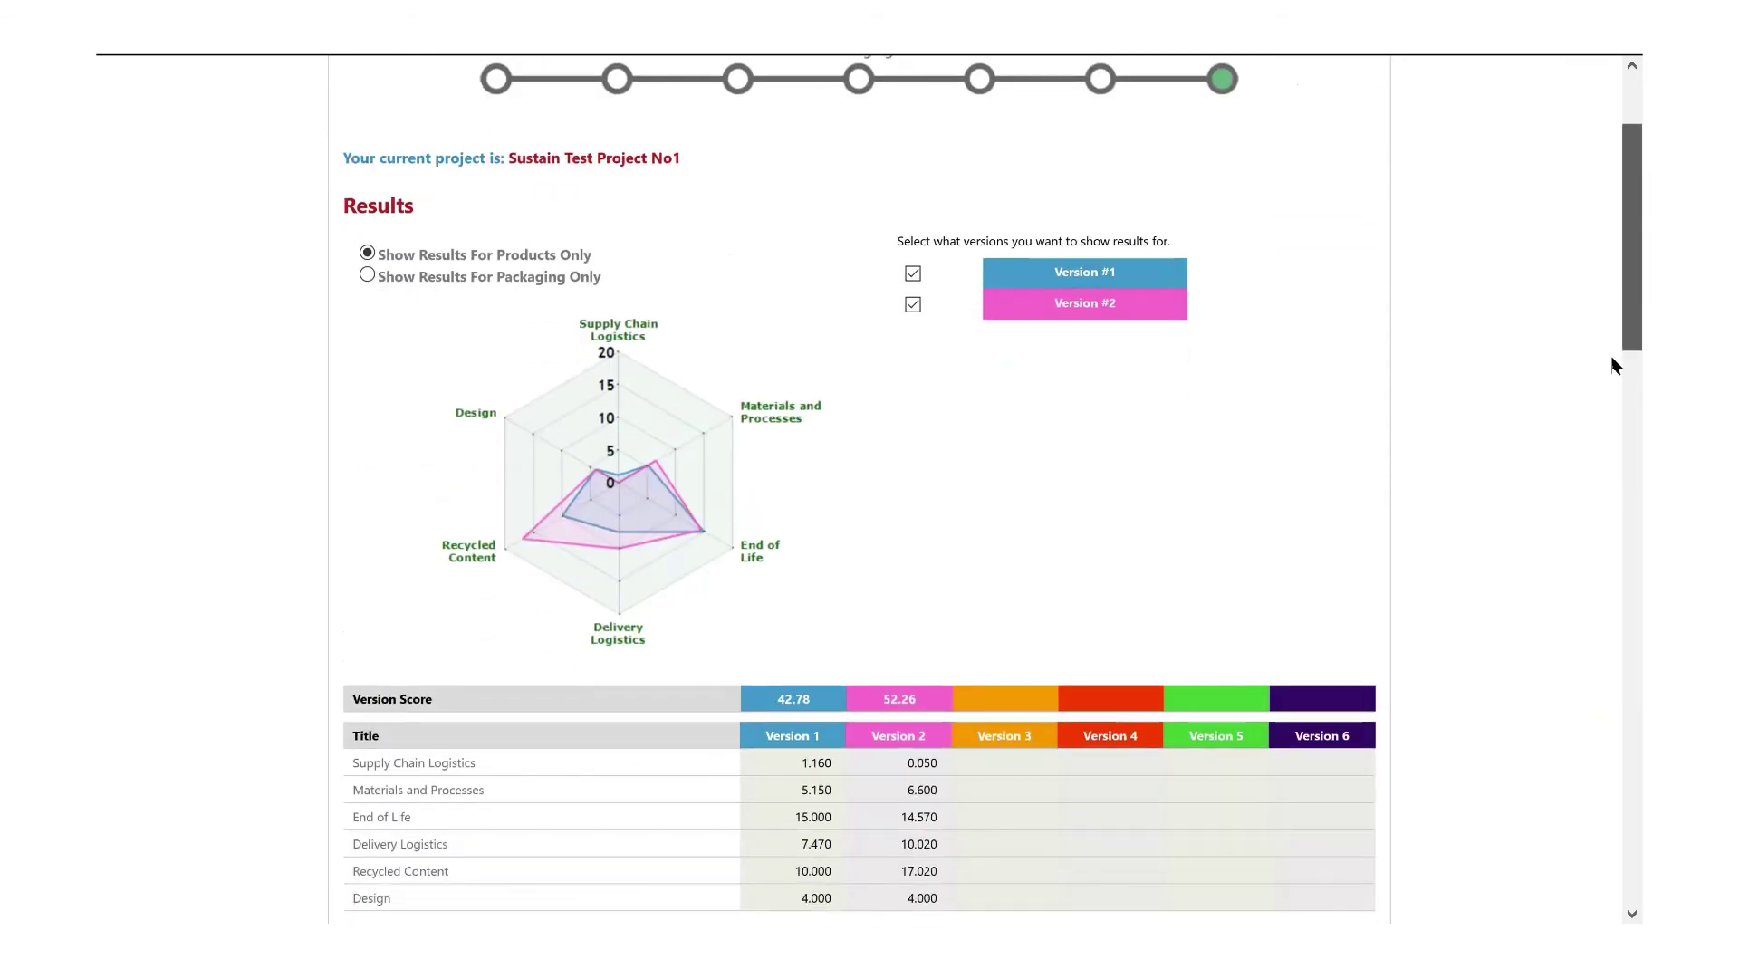
scroll(1096, 292, down, 2)
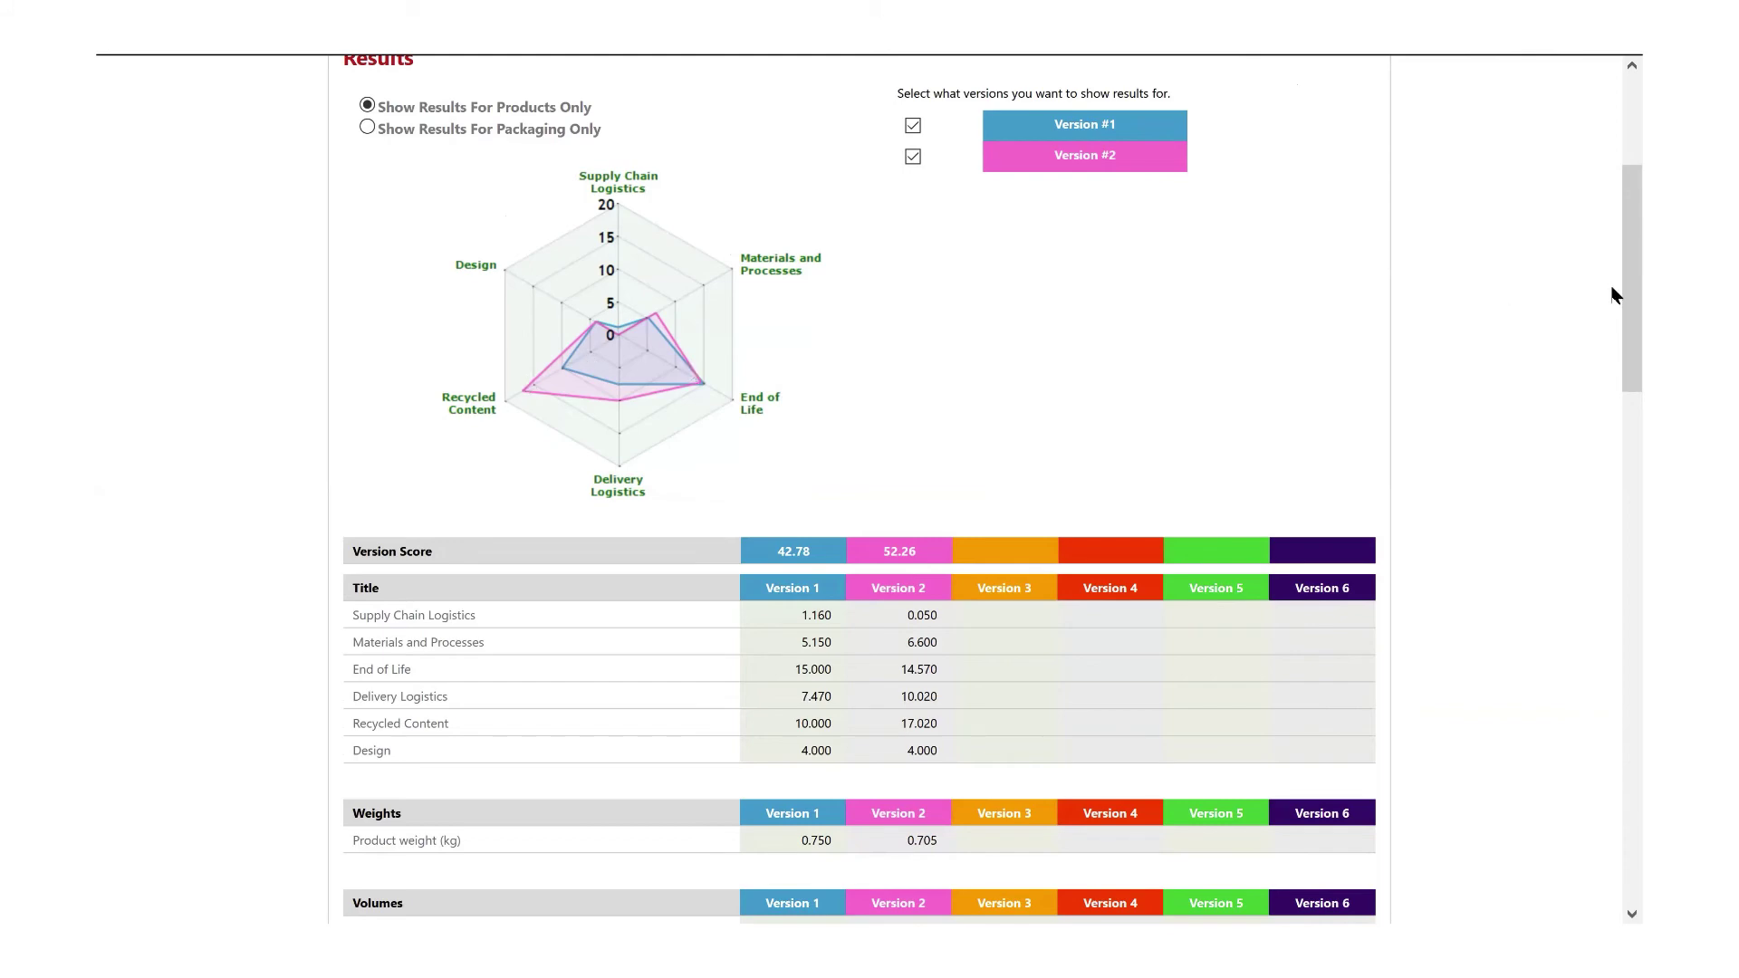
scroll(1614, 318, down, 2)
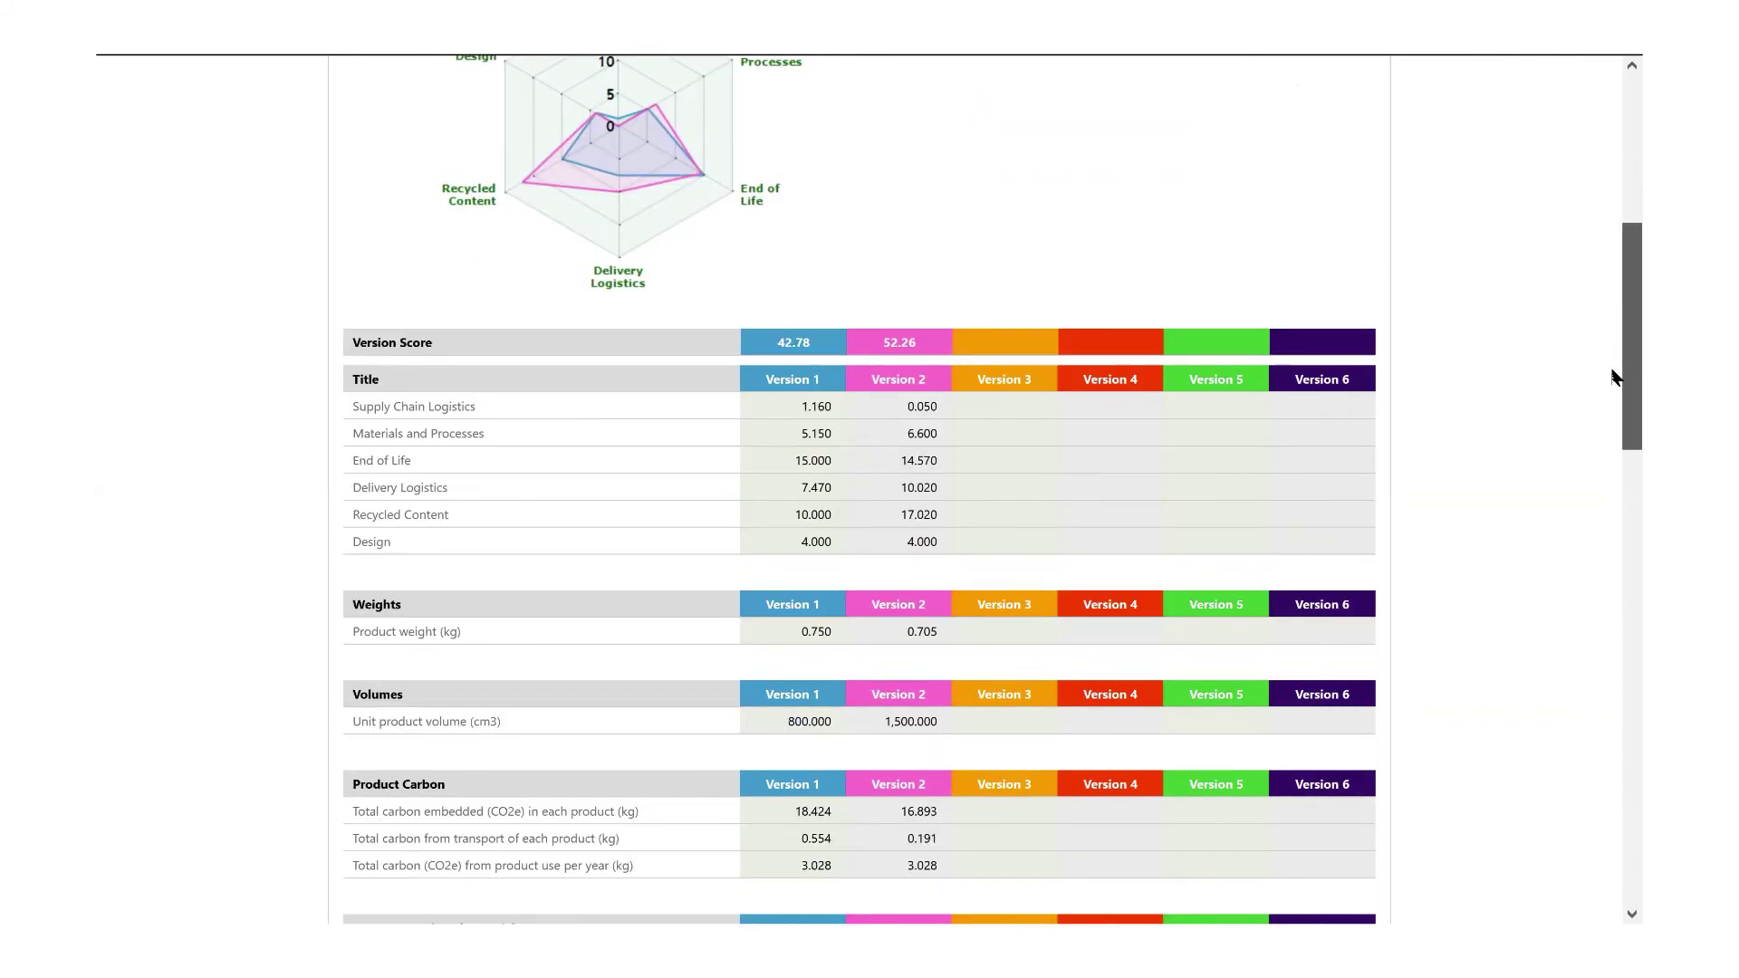
scroll(345, 272, down, 2)
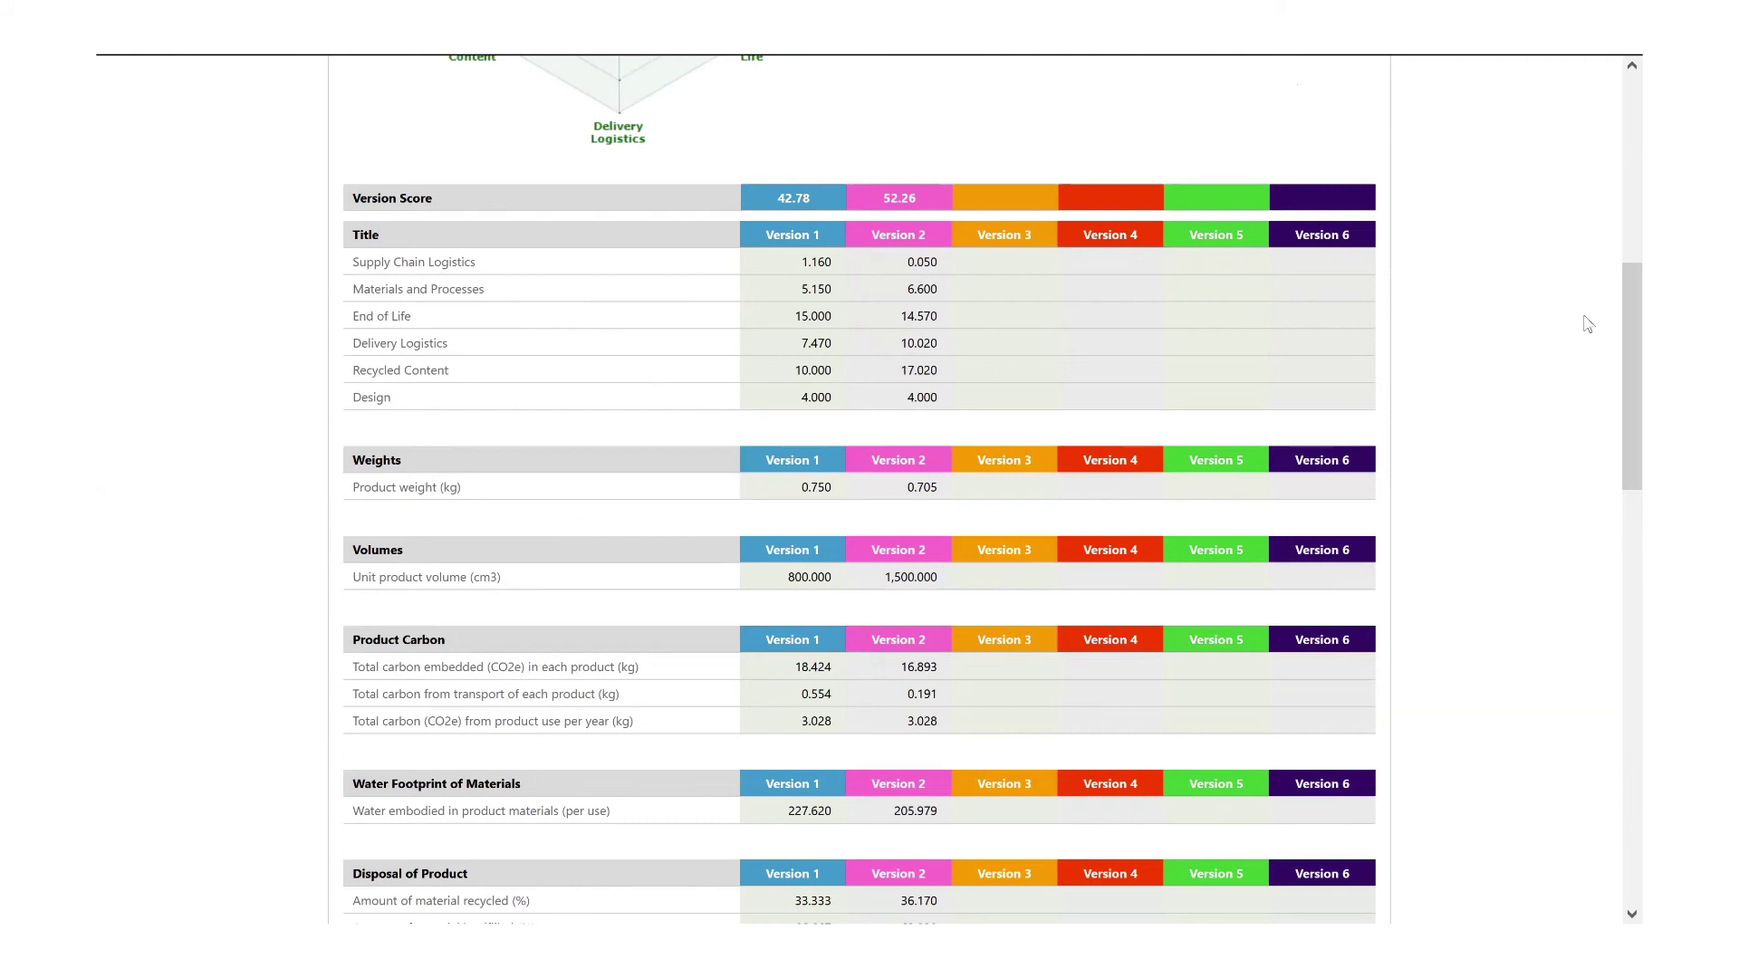
Compare the radar chart with and without Version #2 and for packaging only, then show both versions for products only
scroll(1614, 246, up, 5)
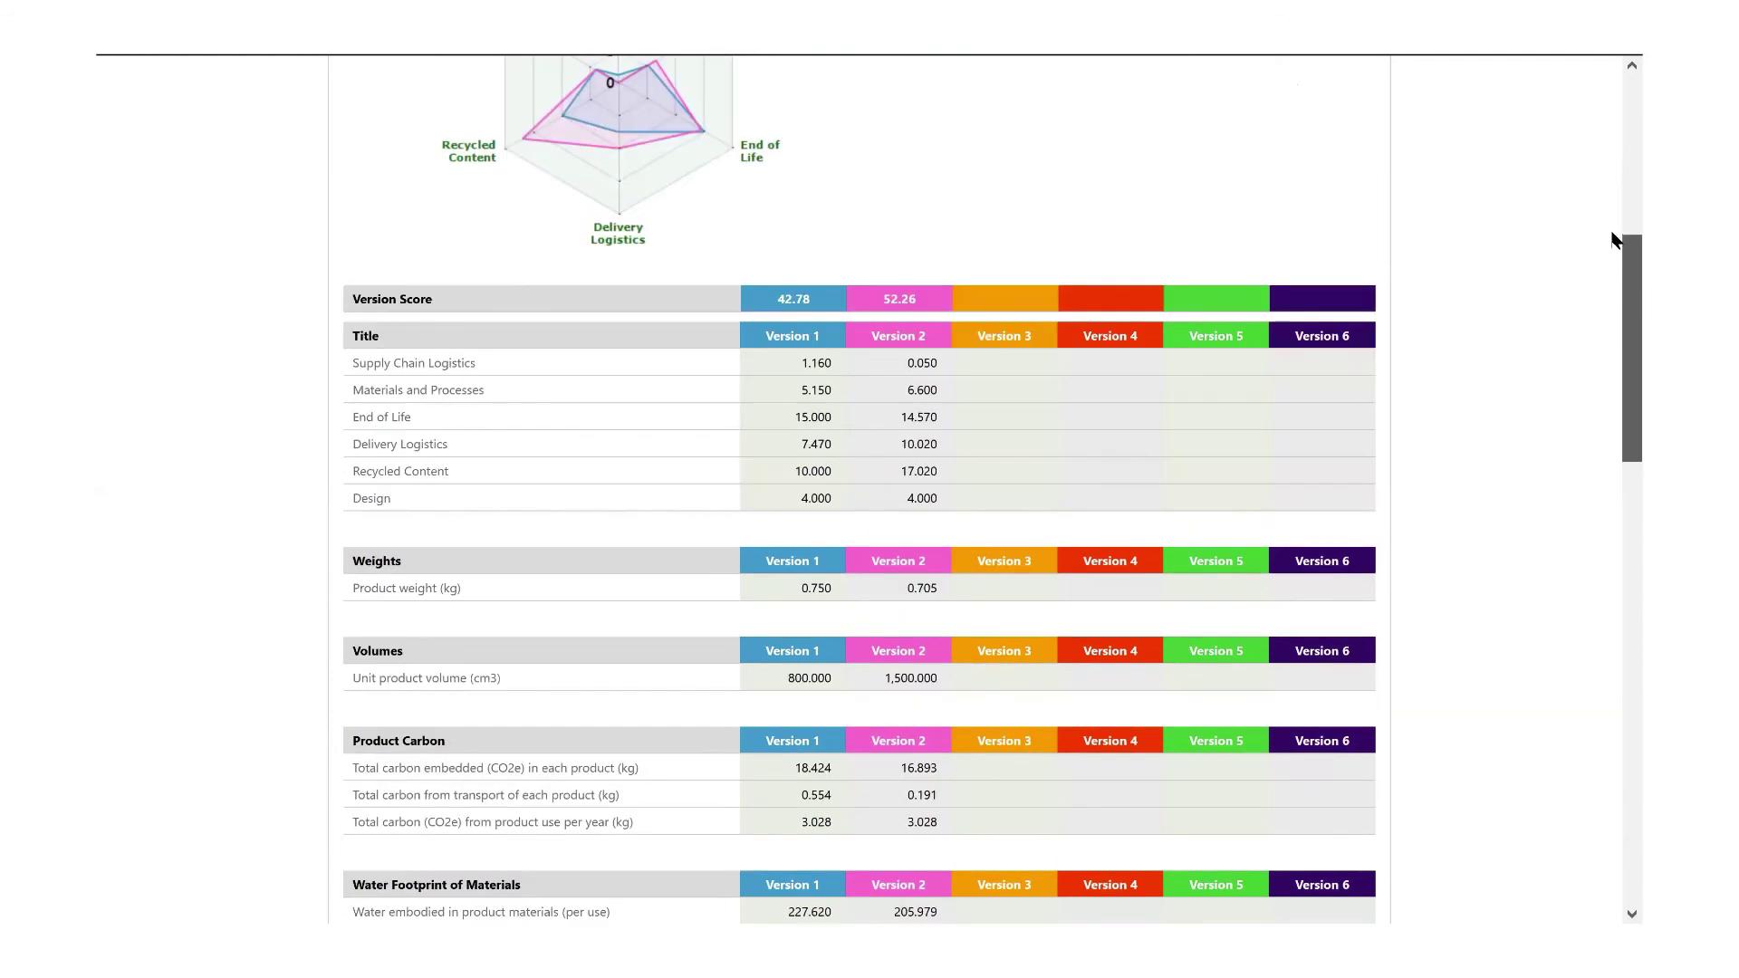
scroll(915, 351, up, 1)
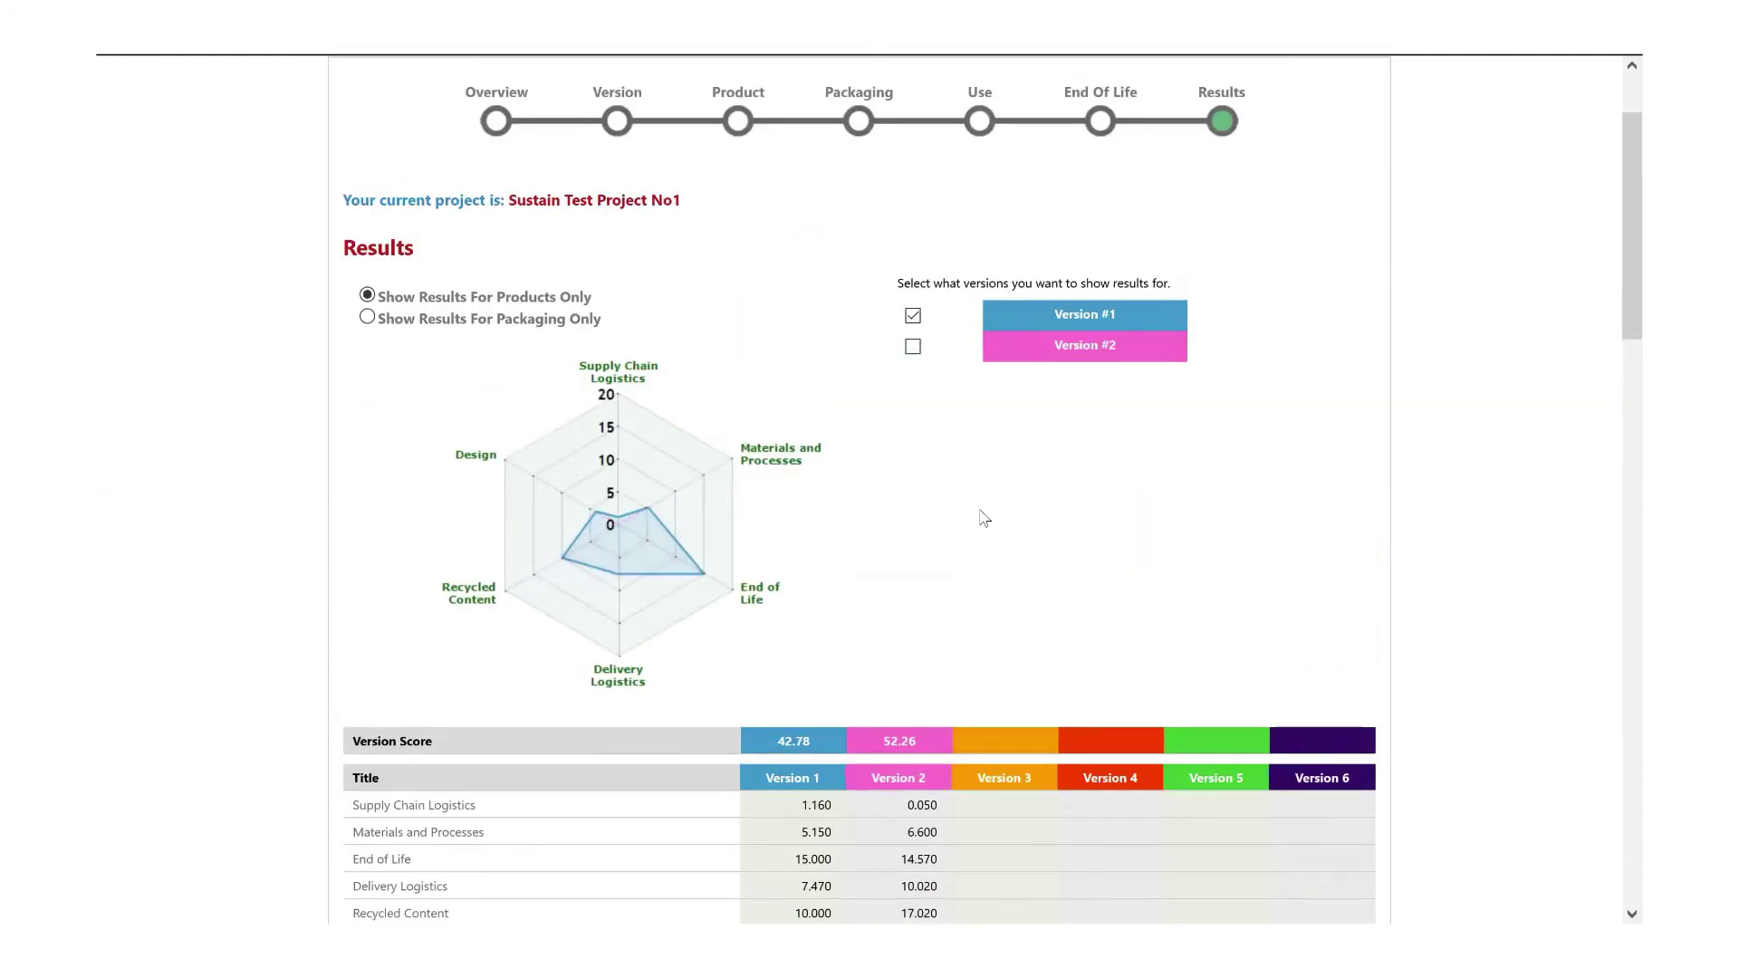
click(913, 348)
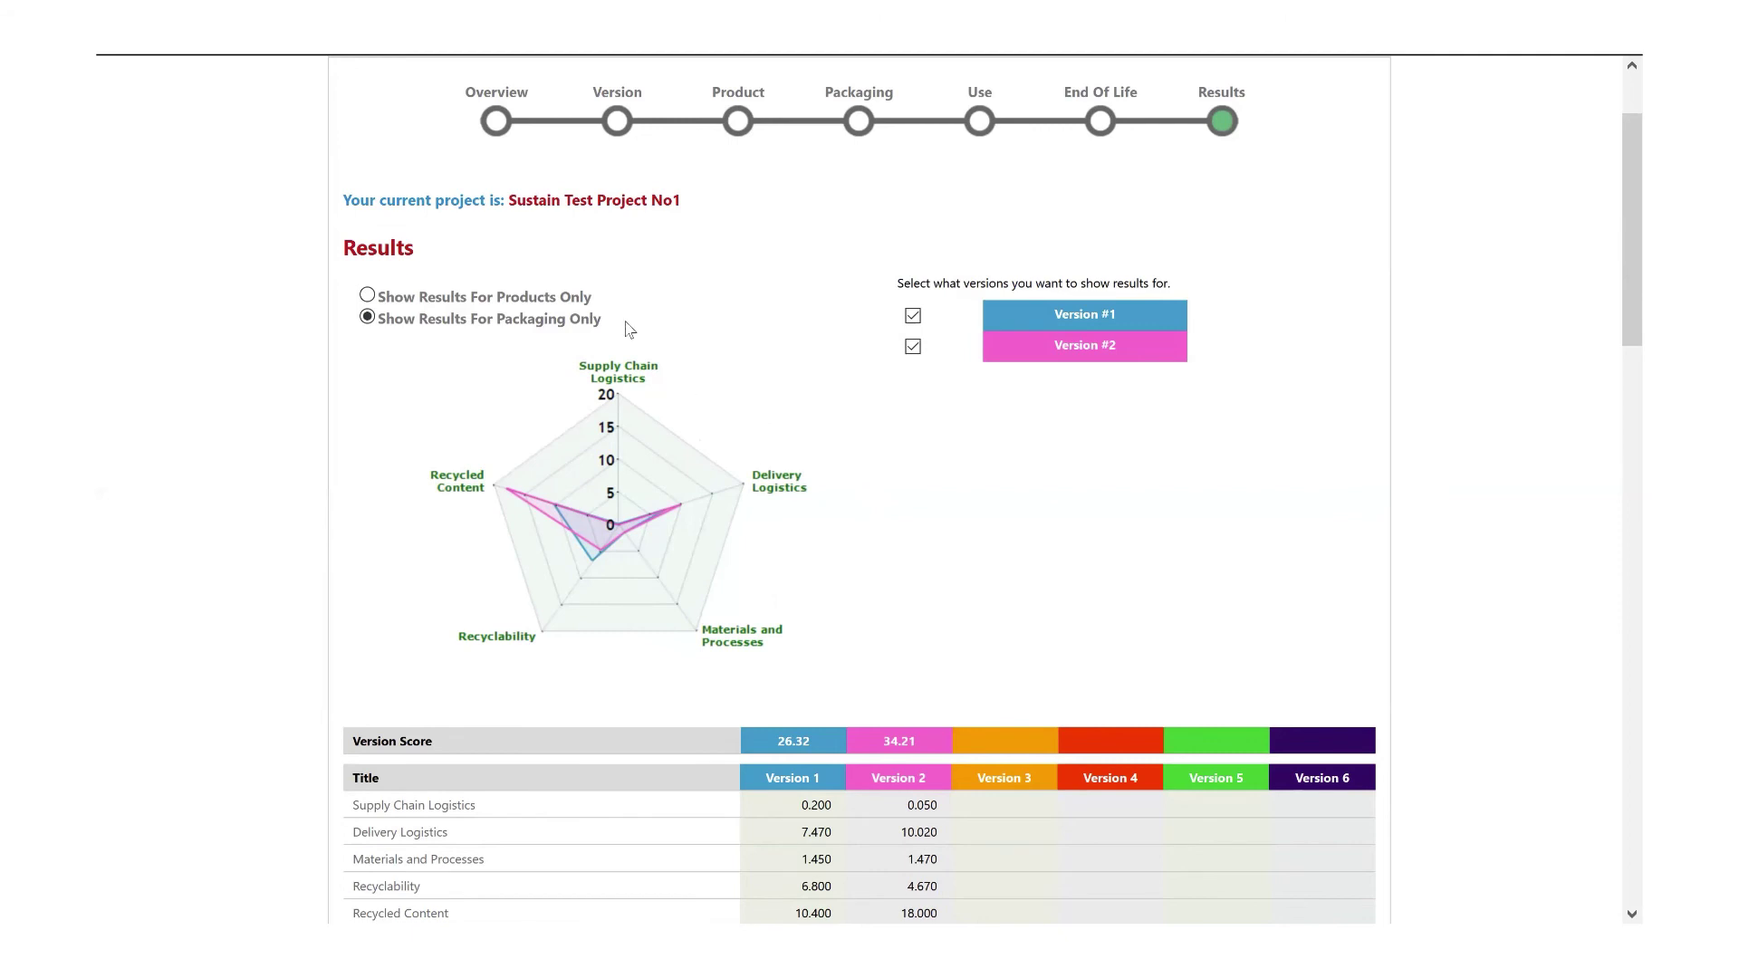
click(367, 296)
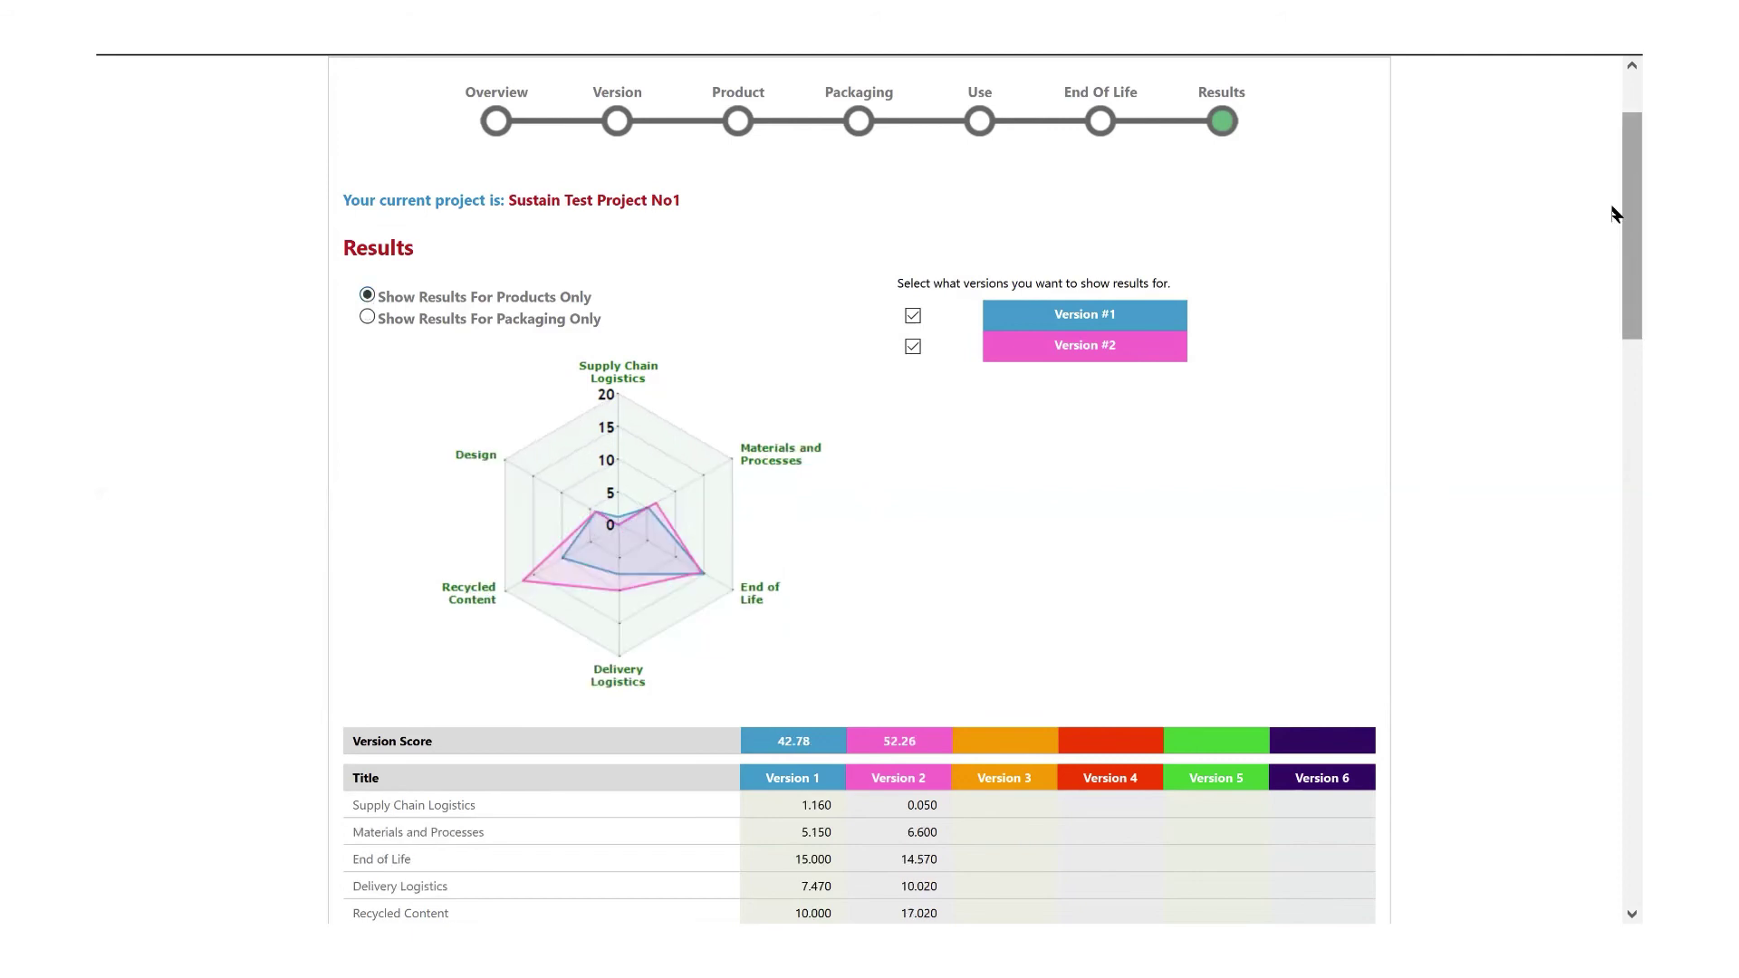
Compare both versions' product results for weights, volumes, product carbon, water footprint, disposal and total carbon footprint
scroll(1615, 272, down, 1)
scroll(1615, 274, down, 1)
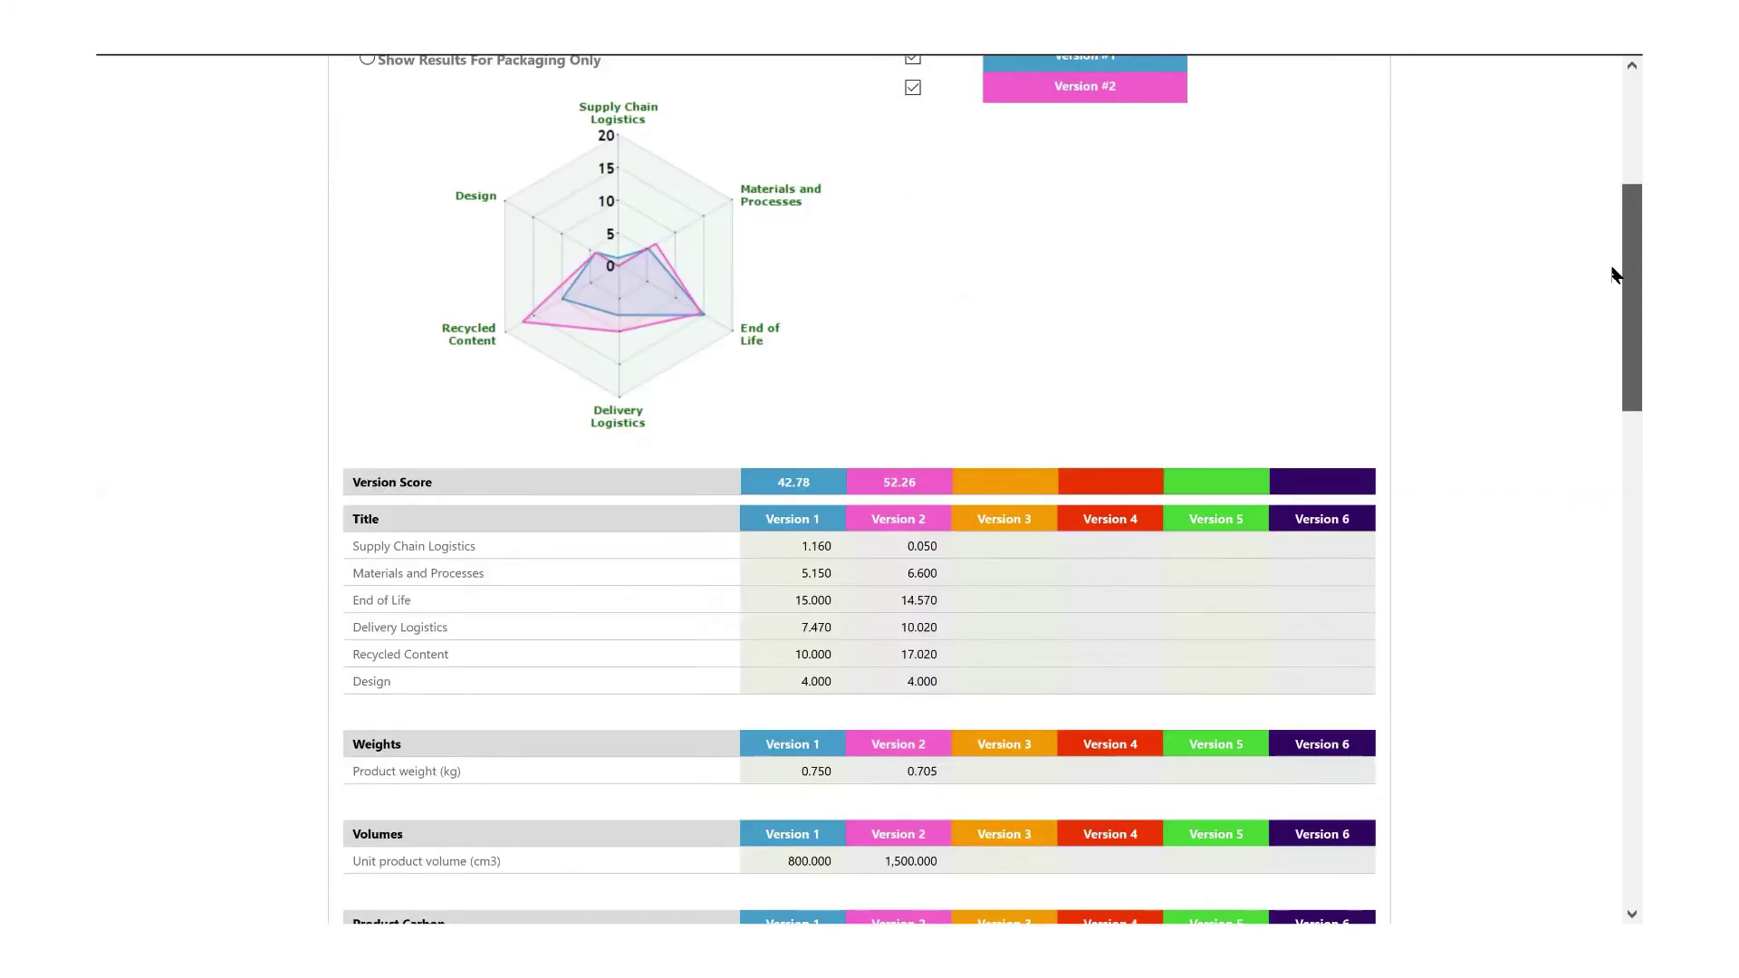
scroll(683, 182, up, 1)
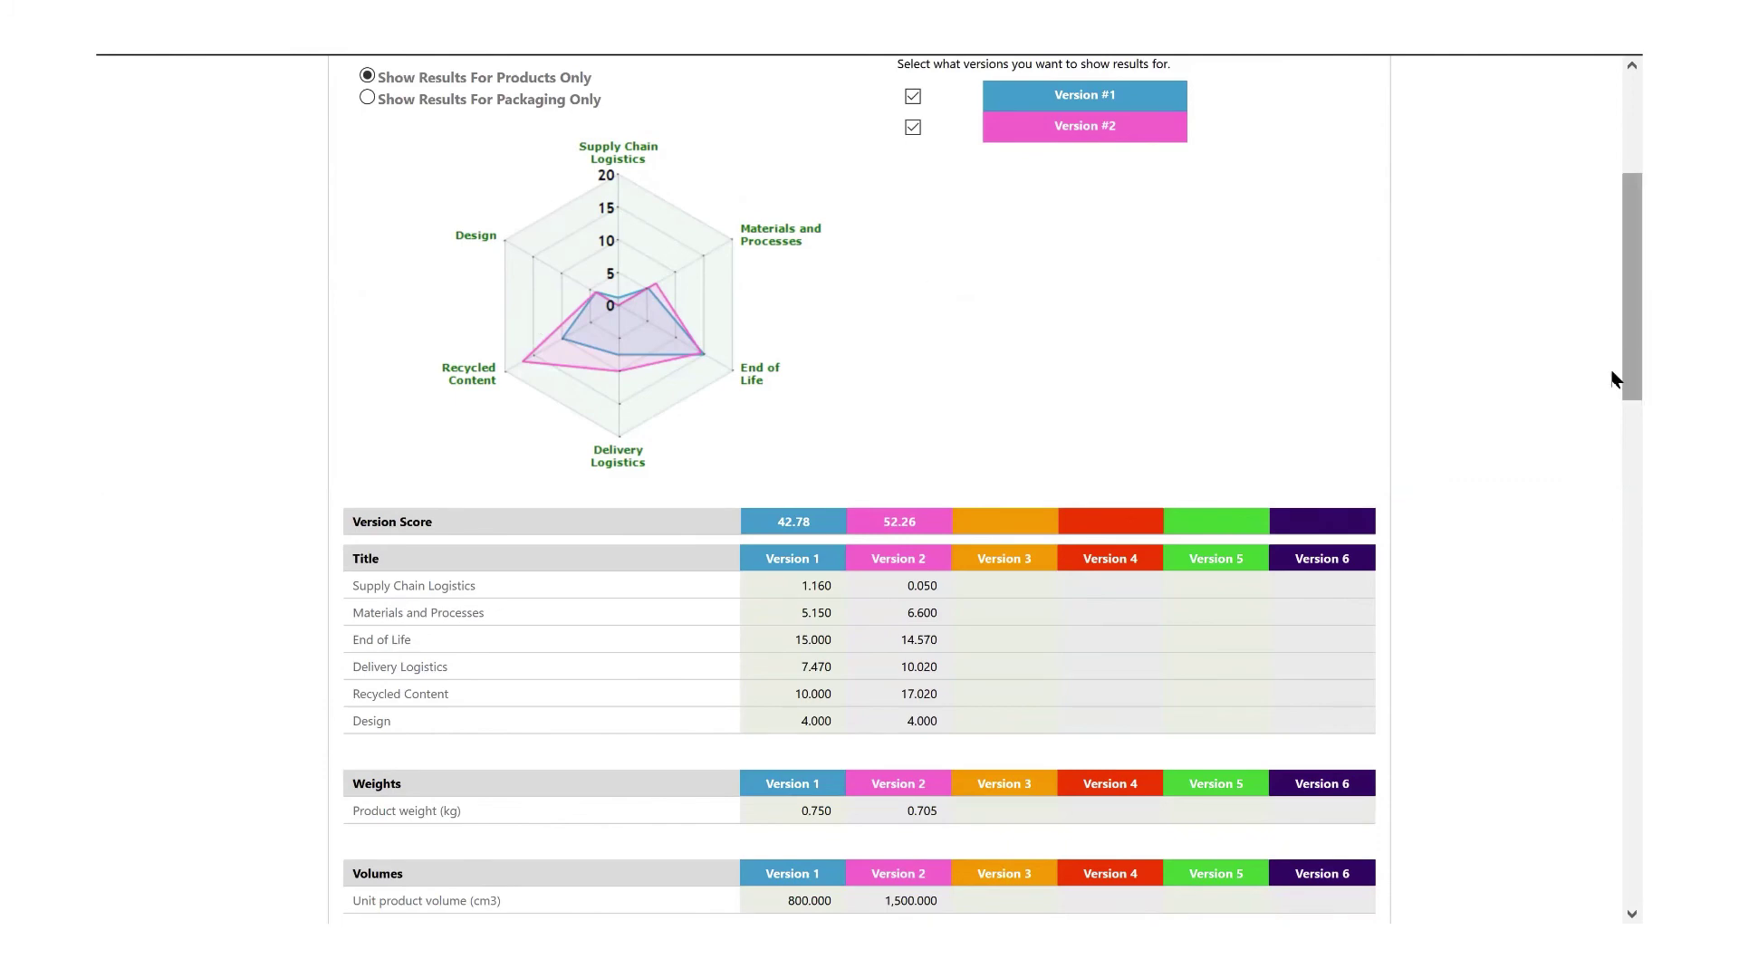
scroll(1615, 480, down, 7)
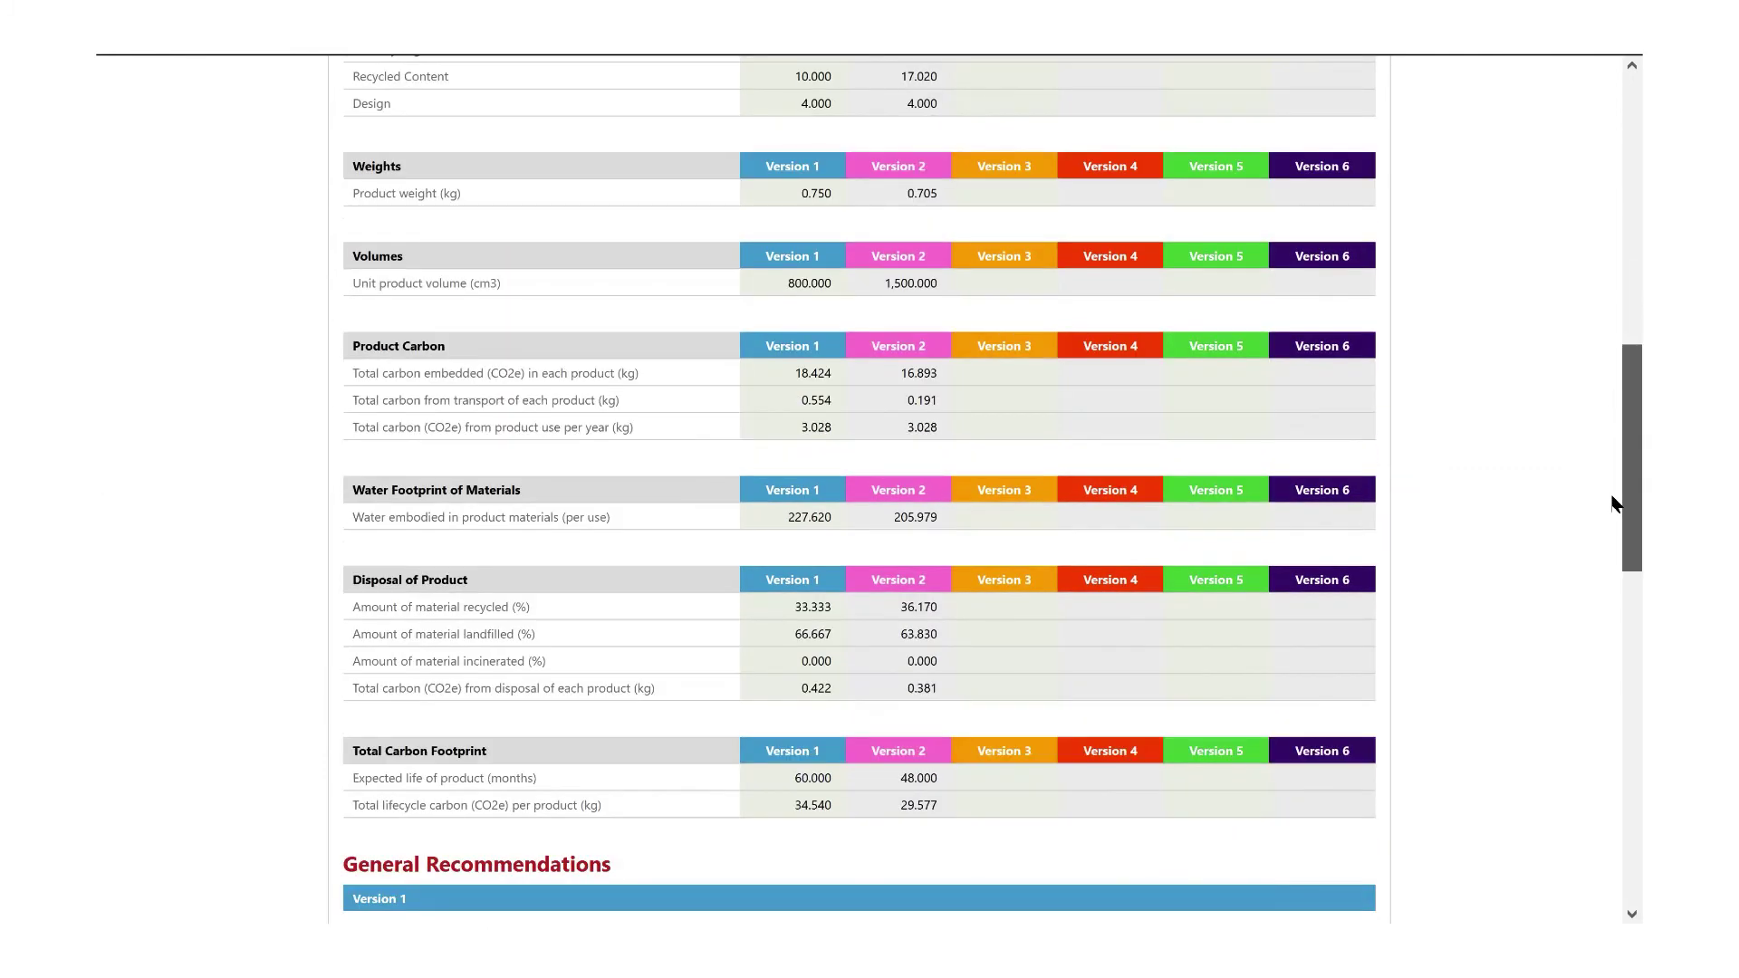
scroll(1615, 504, down, 1)
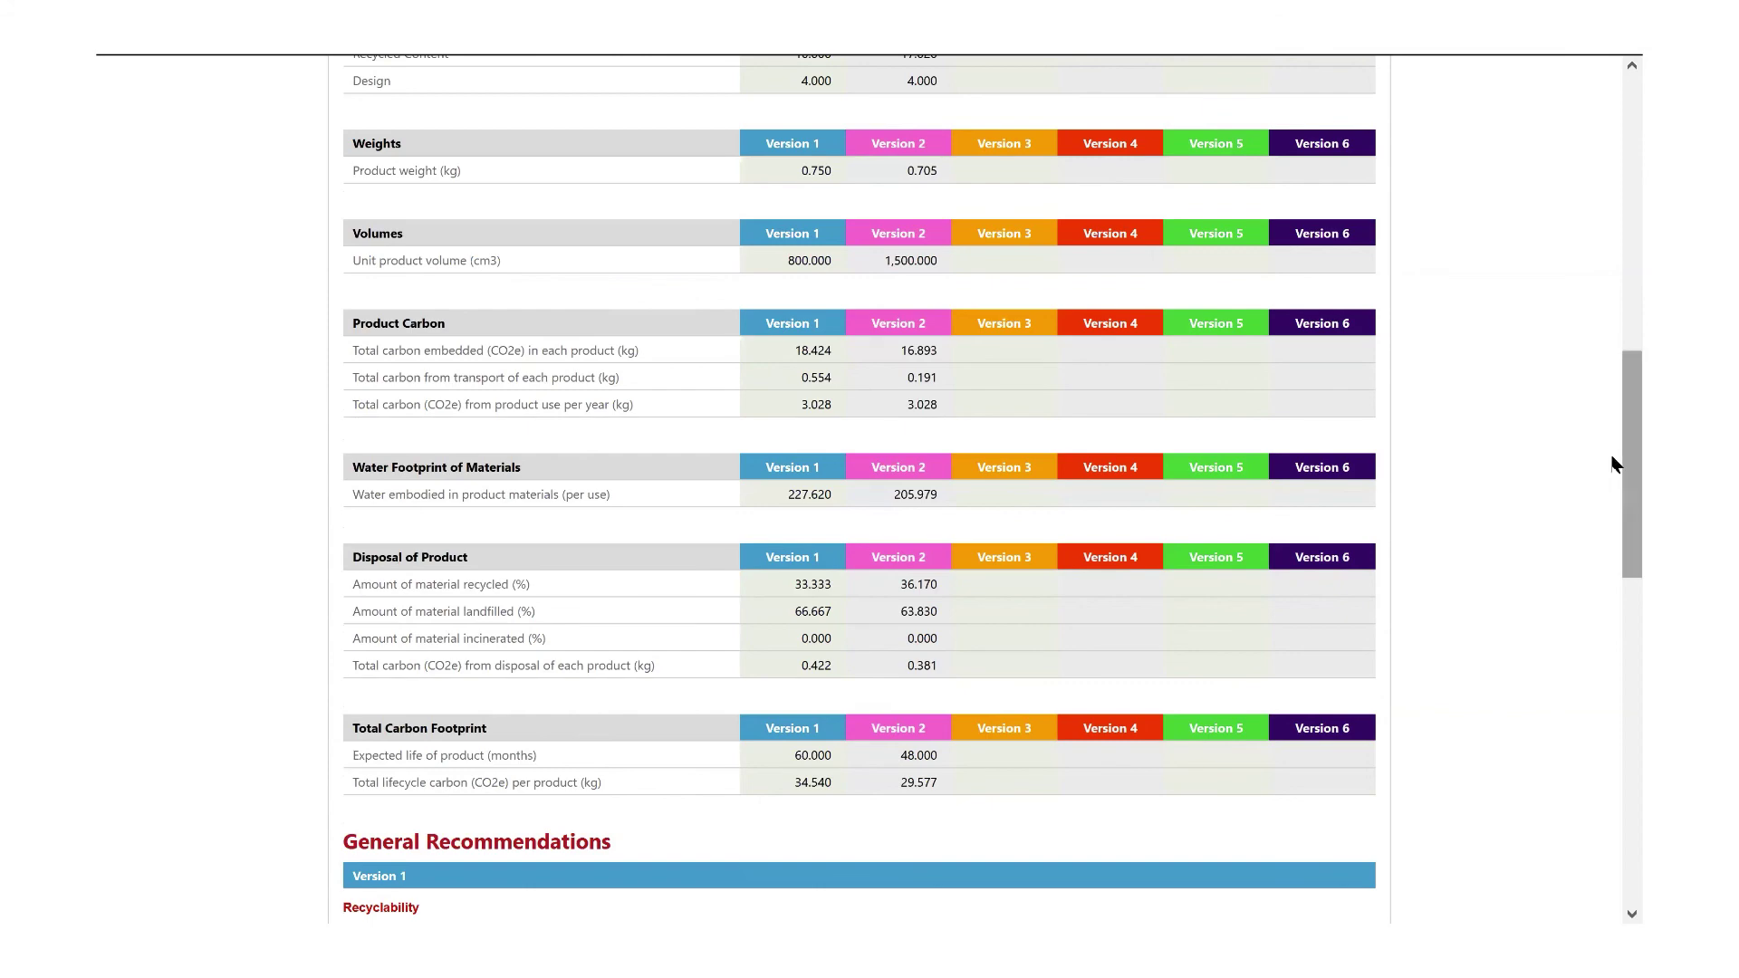
Read the General Recommendations for Version 1 on recyclability, recycled content and carbon footprint
scroll(1618, 542, down, 2)
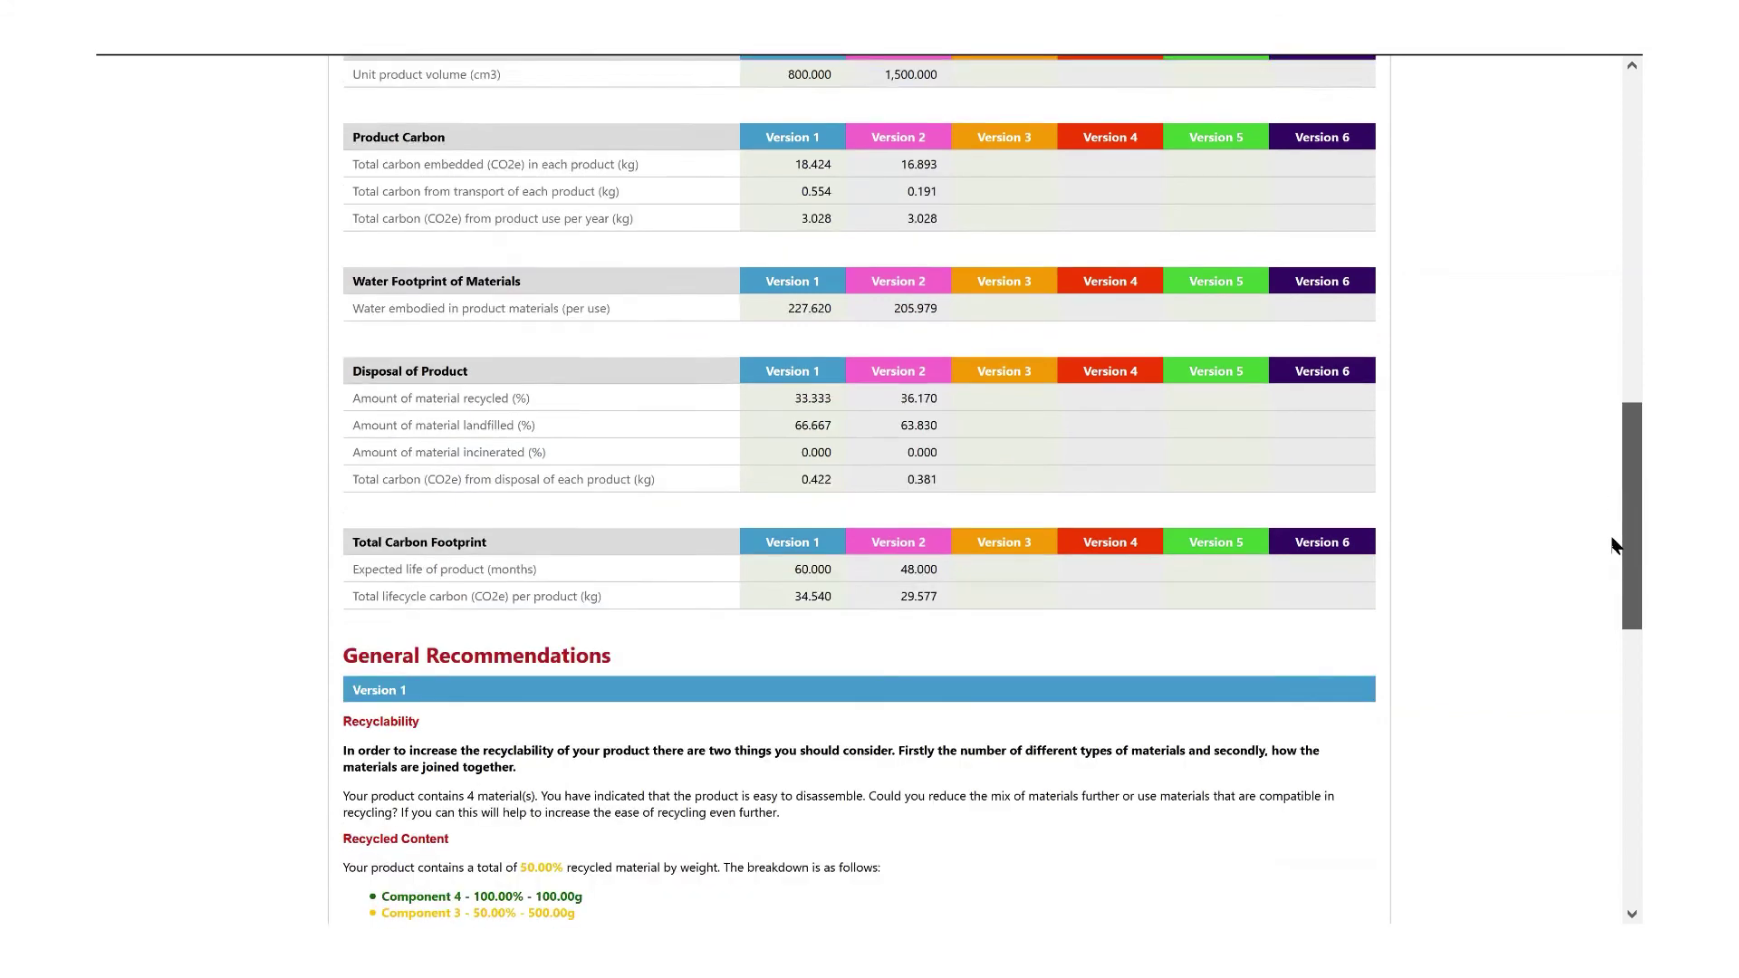
scroll(797, 258, down, 2)
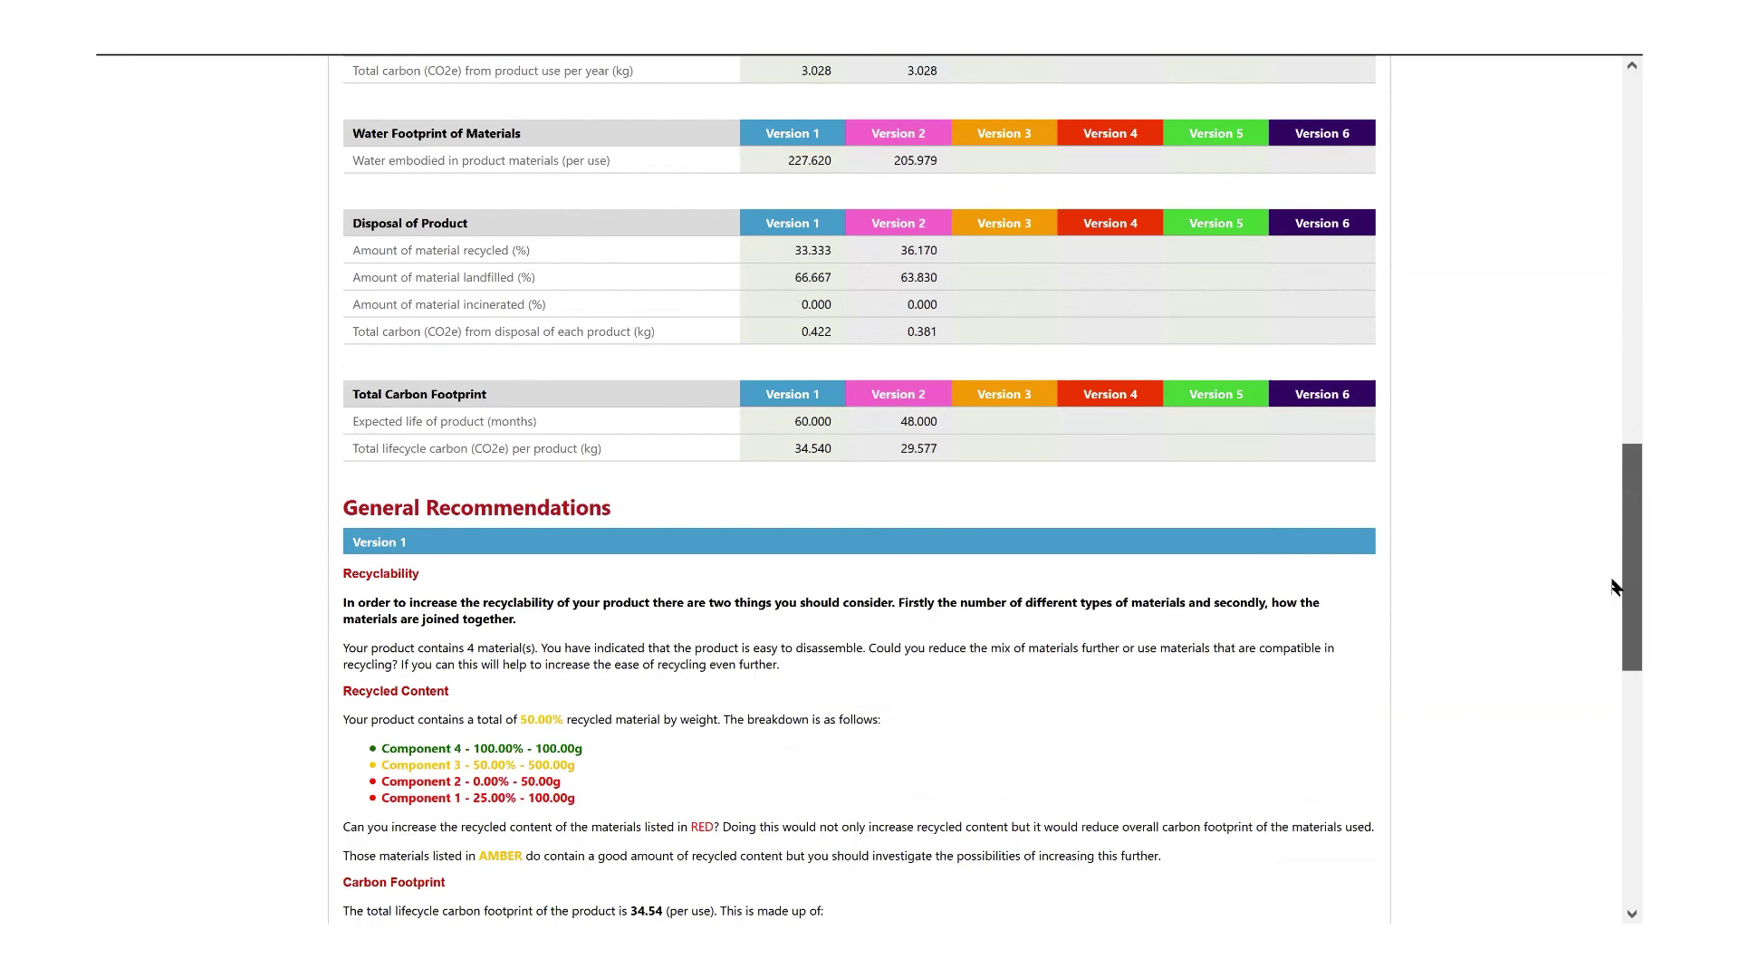
scroll(1613, 589, down, 3)
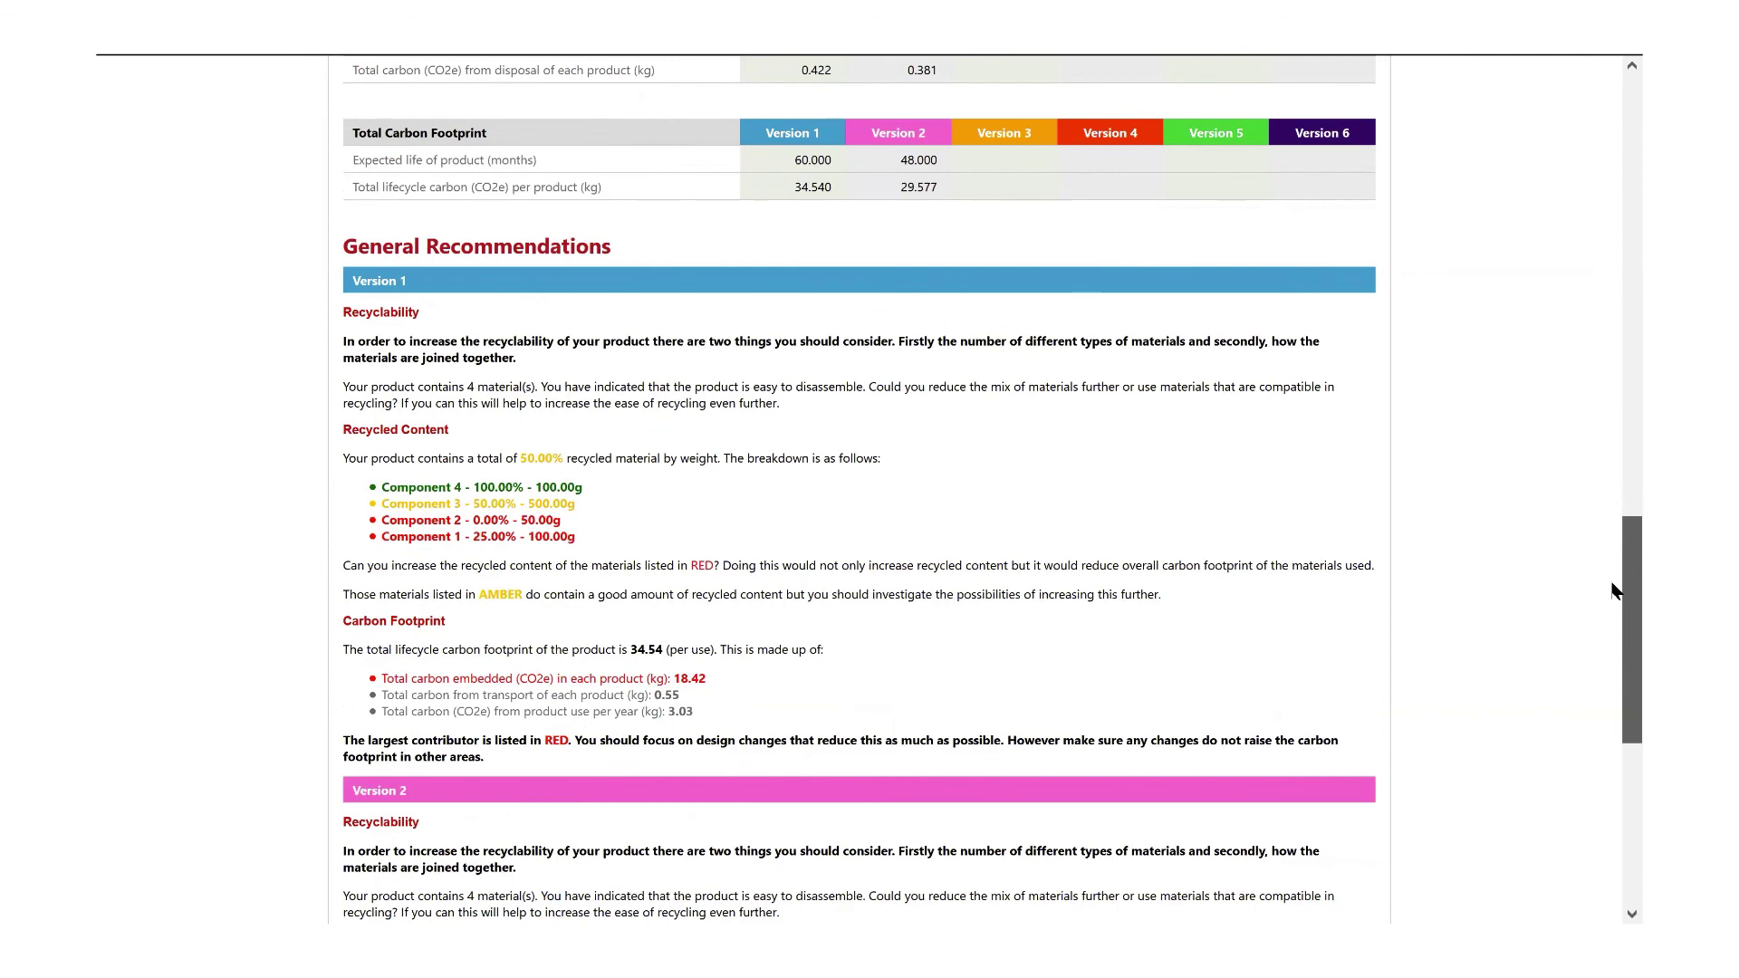
scroll(1612, 591, down, 1)
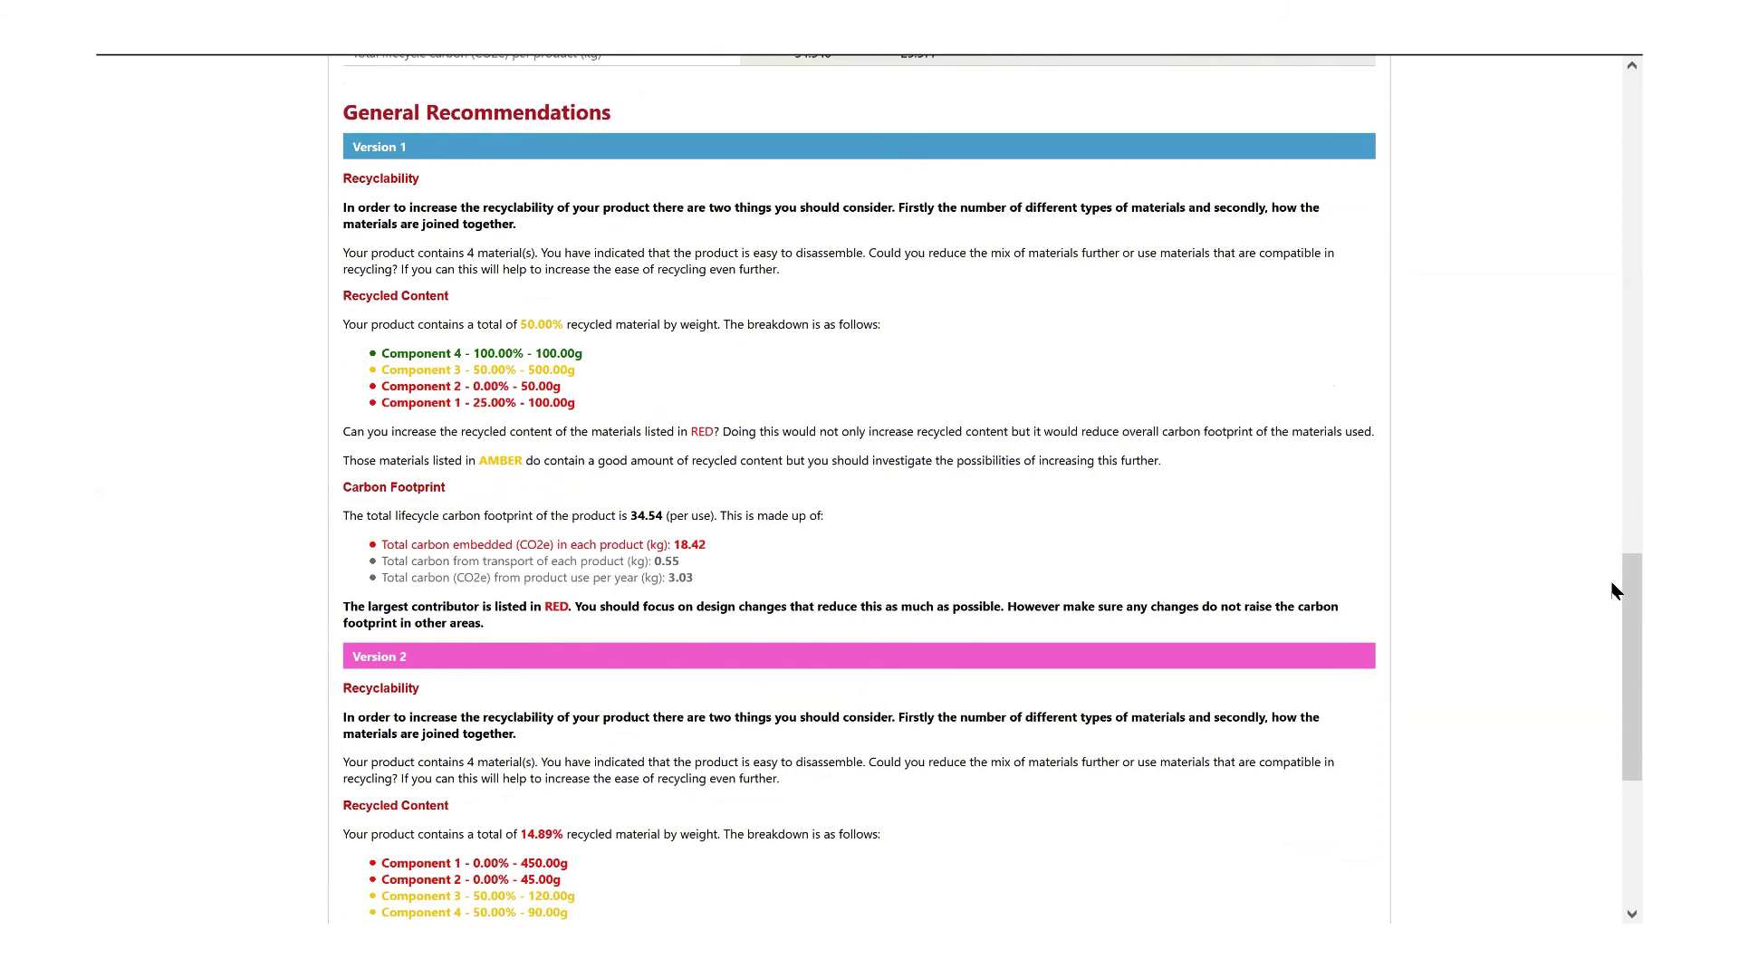
scroll(1613, 713, down, 1)
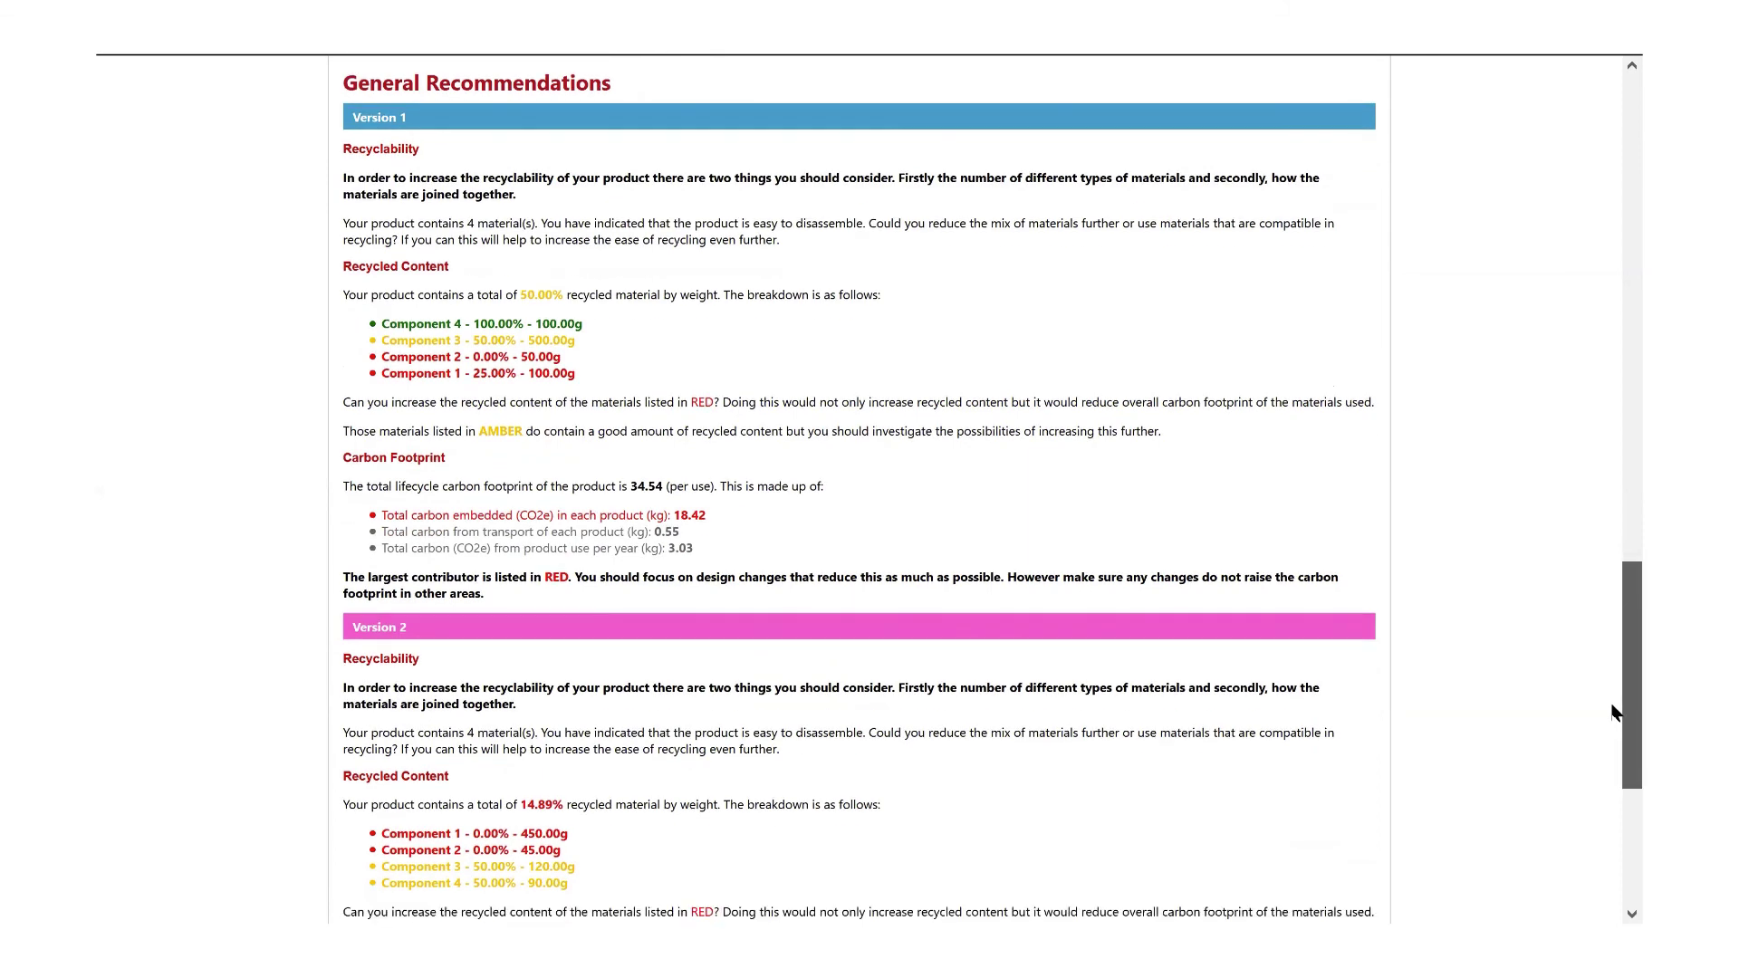
Review the Version 2 recommendations and the Excel and PDF export options, and return to the radar chart at the start of the results
scroll(1612, 713, down, 4)
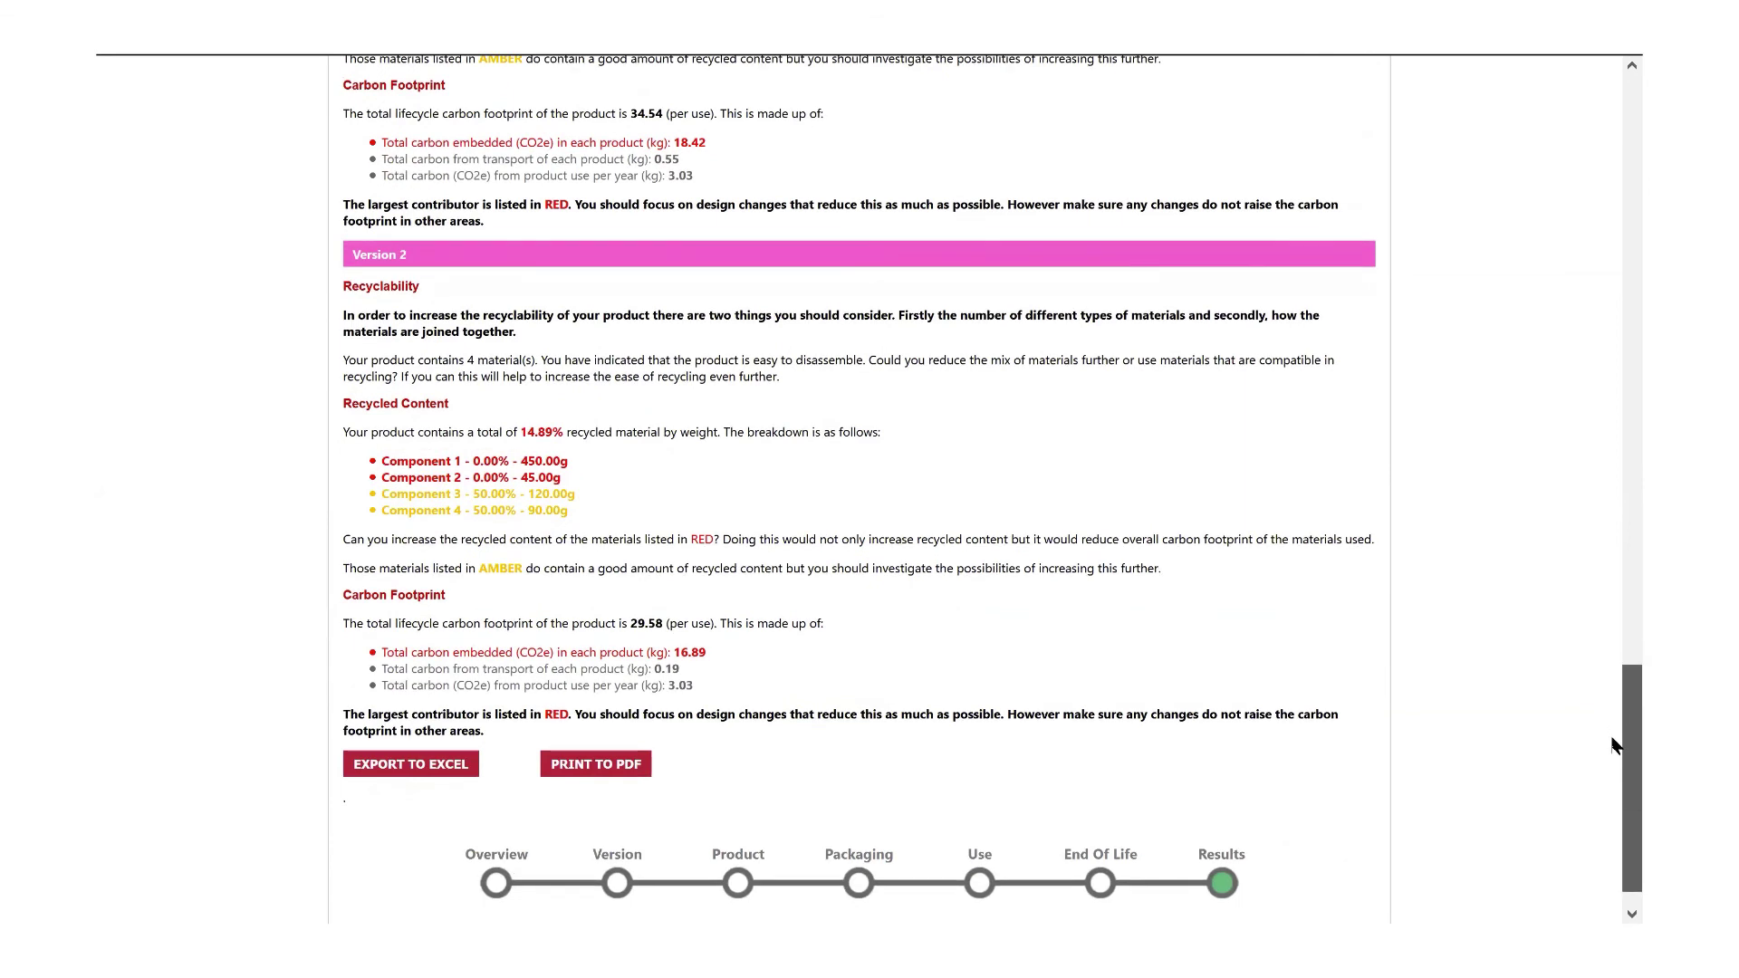
scroll(634, 729, down, 1)
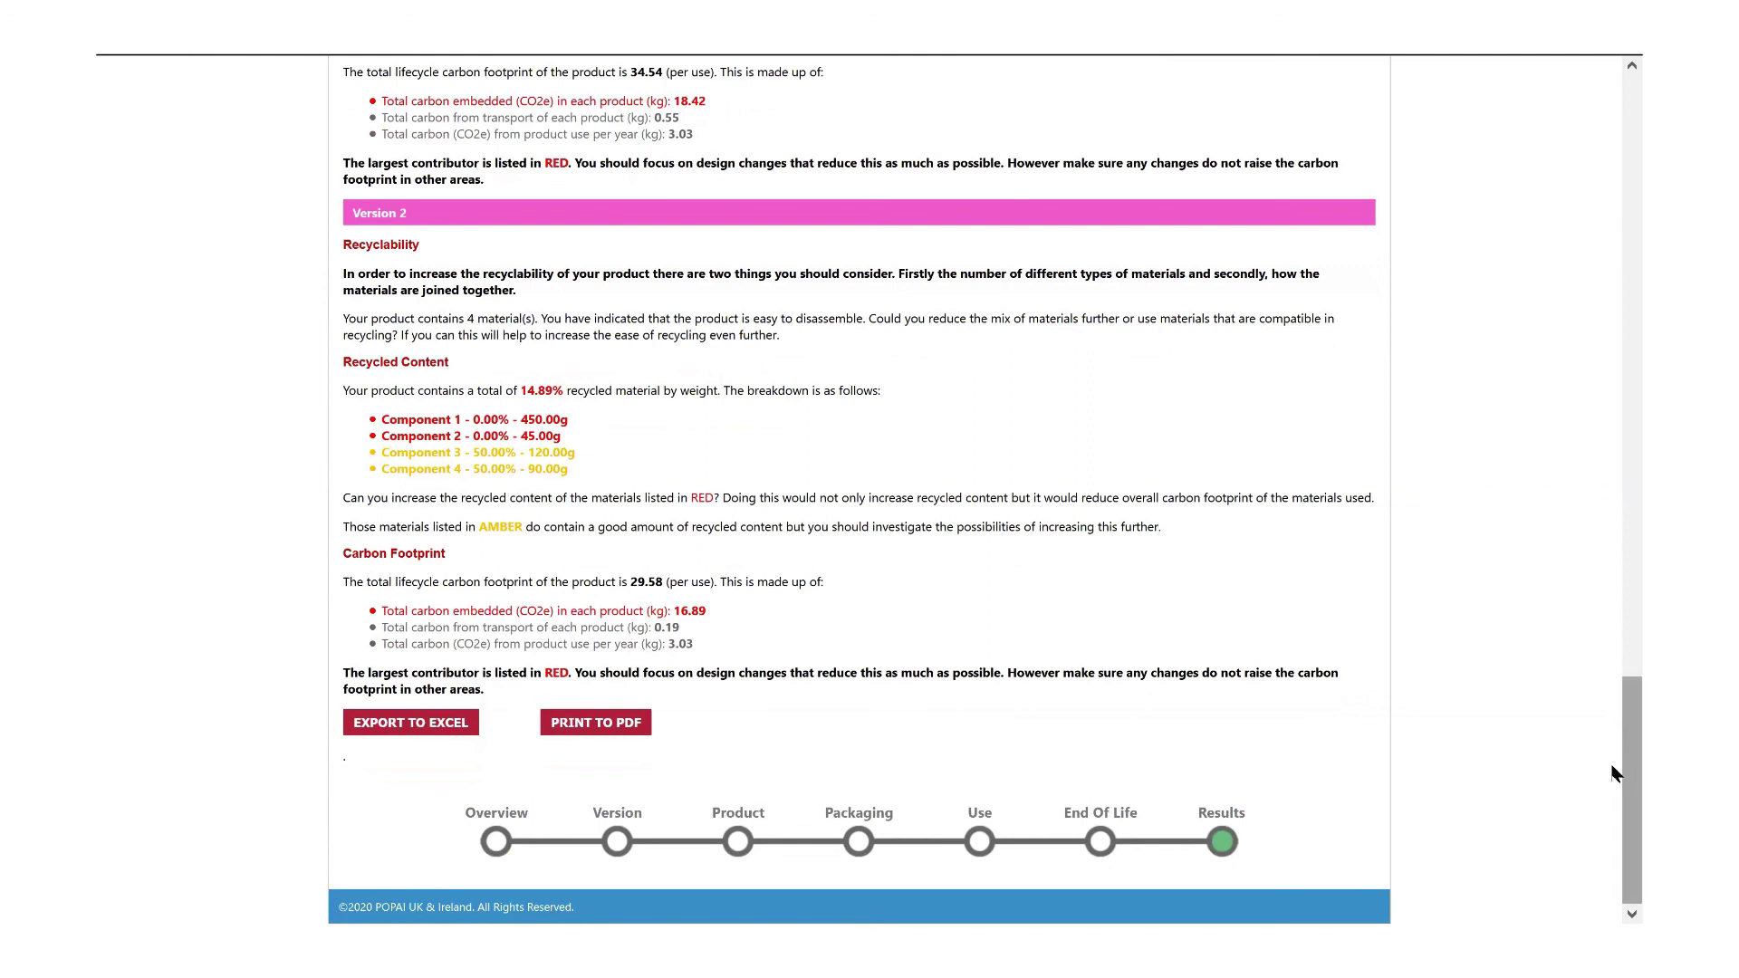
scroll(1616, 104, up, 10)
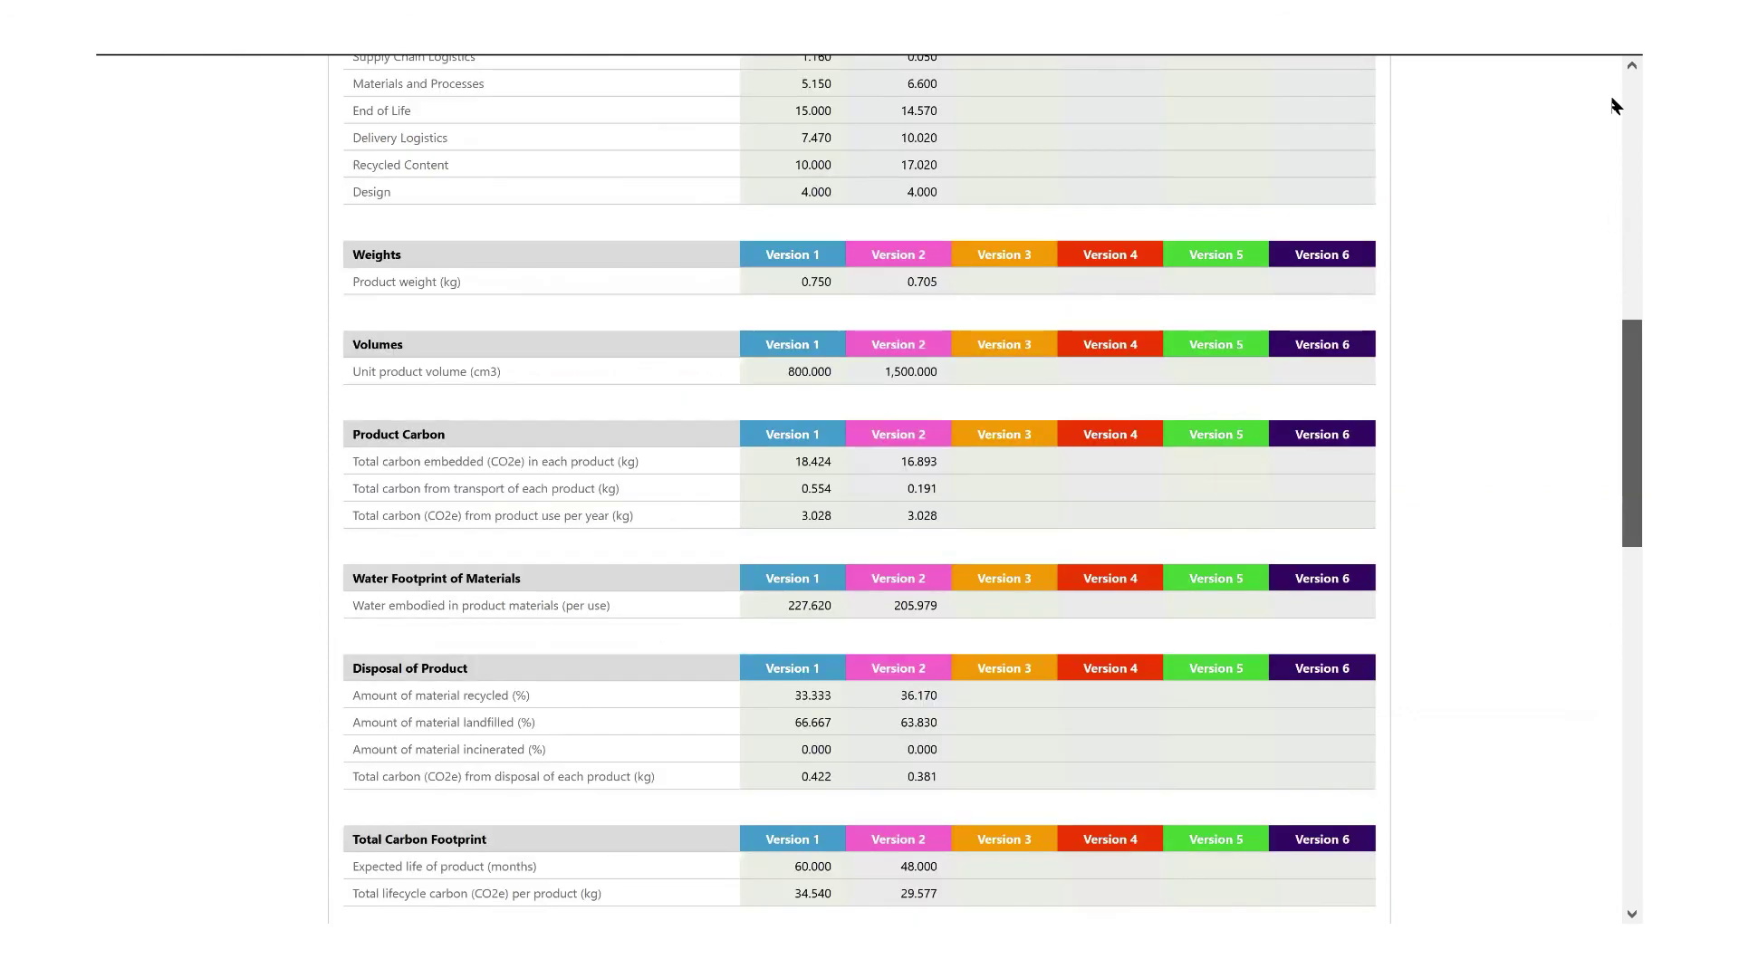
scroll(732, 131, up, 8)
scroll(605, 174, up, 2)
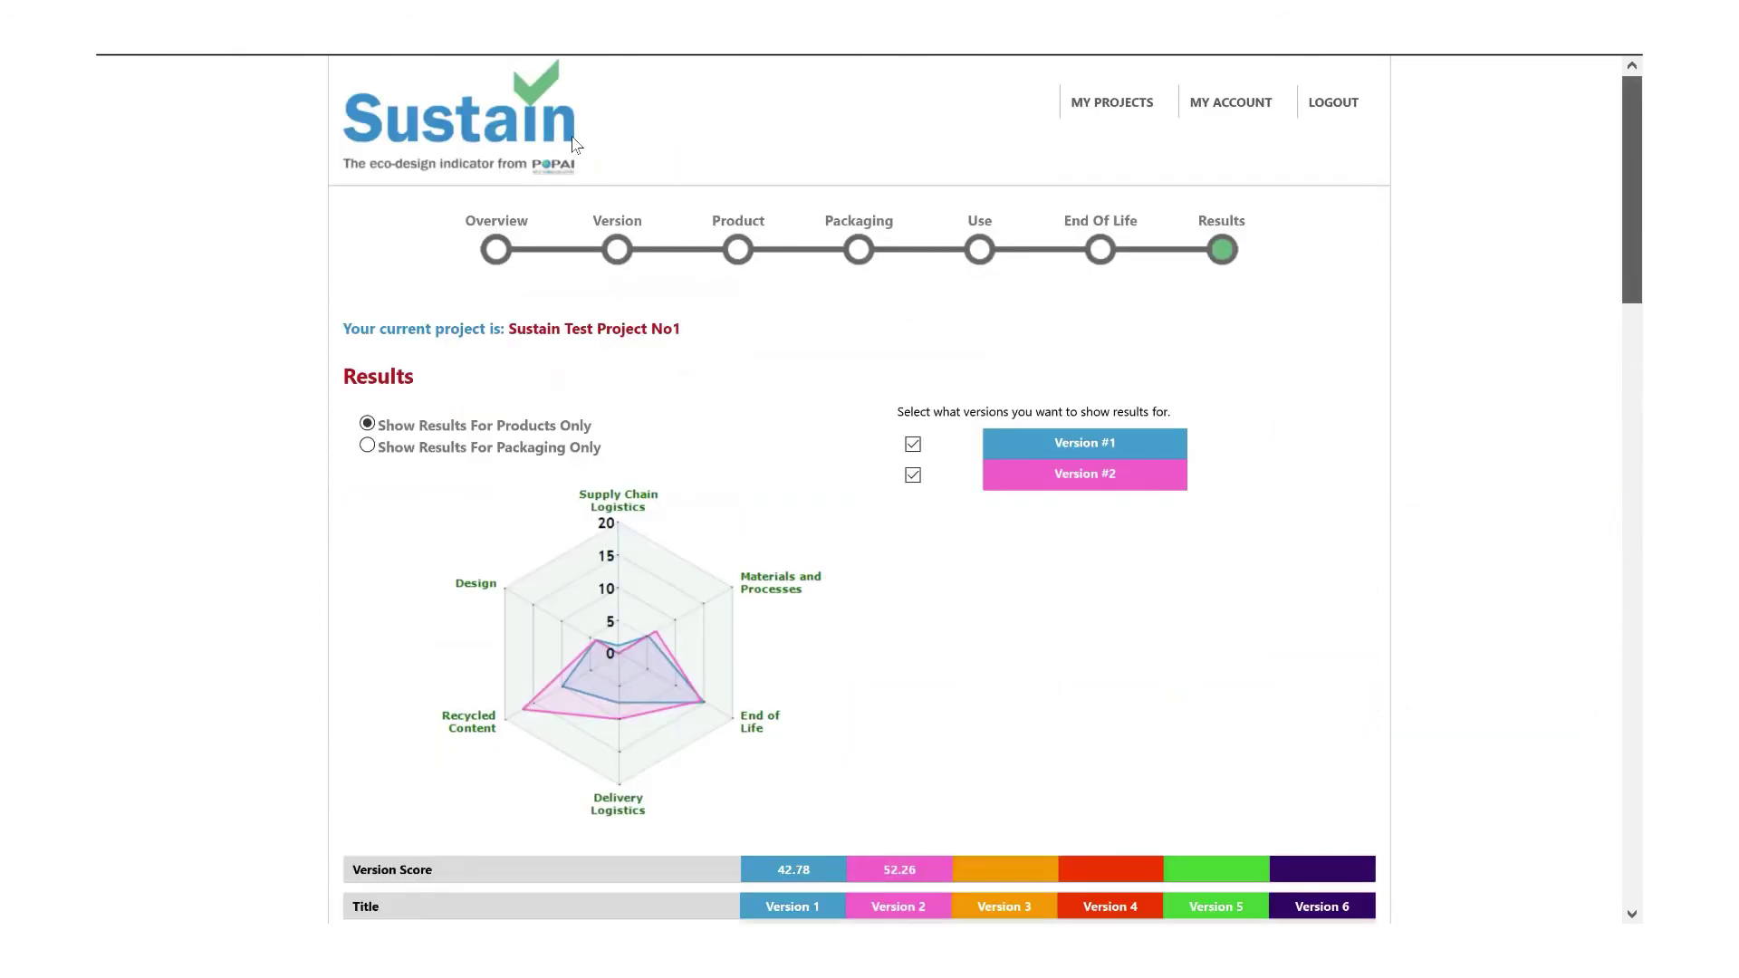